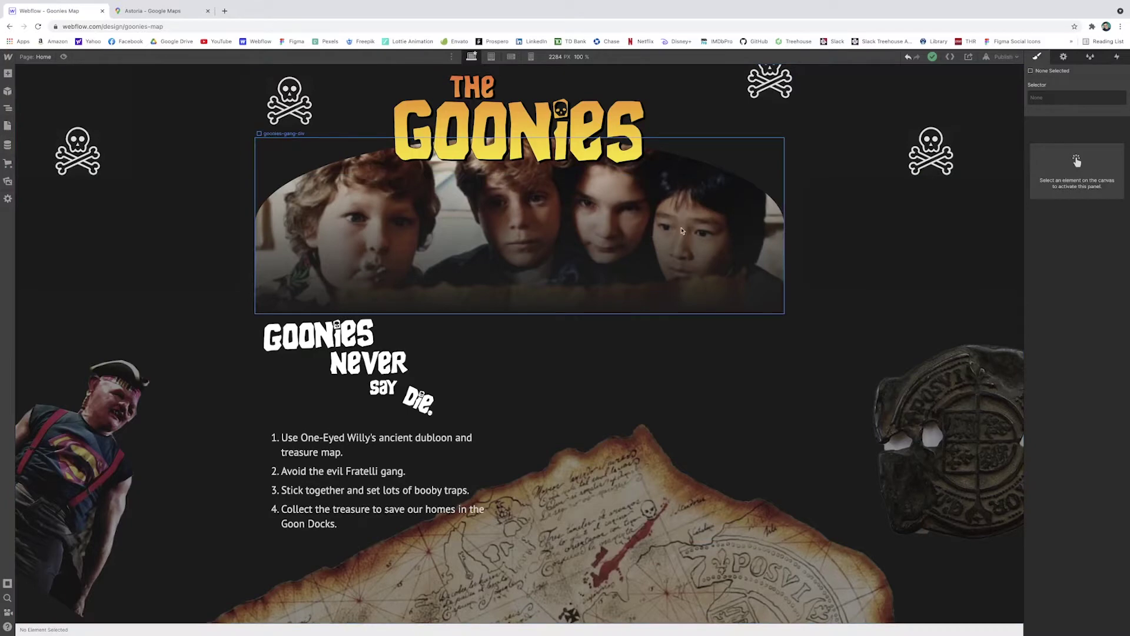
Examine the nesting of the container, content-div and info-div blocks, and select the empty map-div.
scroll(751, 234, down, 1)
scroll(742, 232, down, 2)
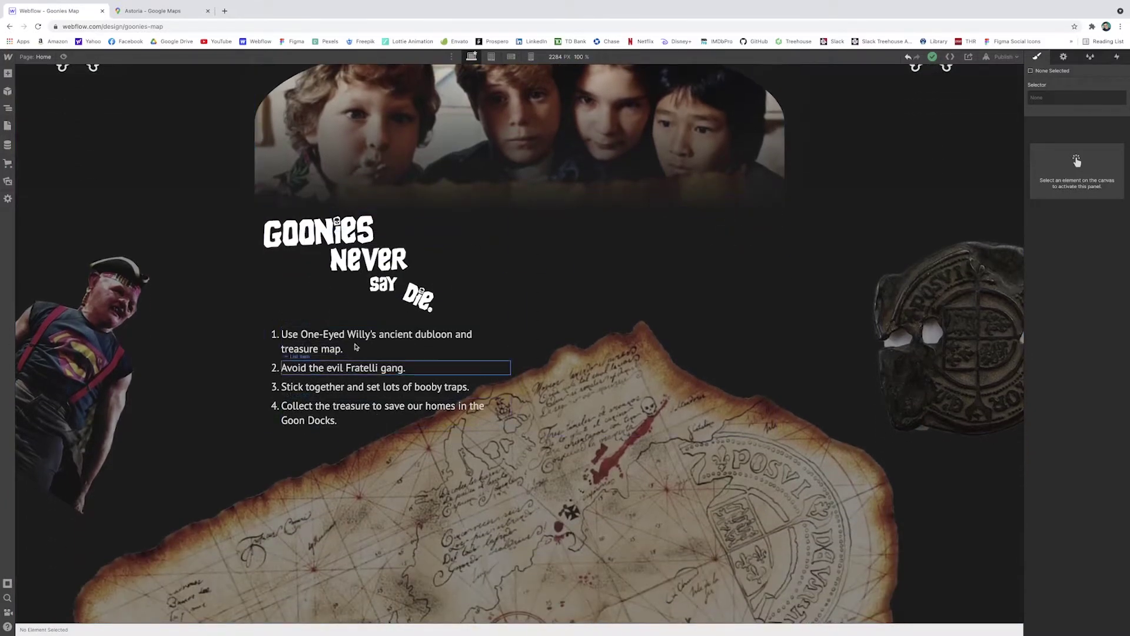
scroll(541, 441, down, 1)
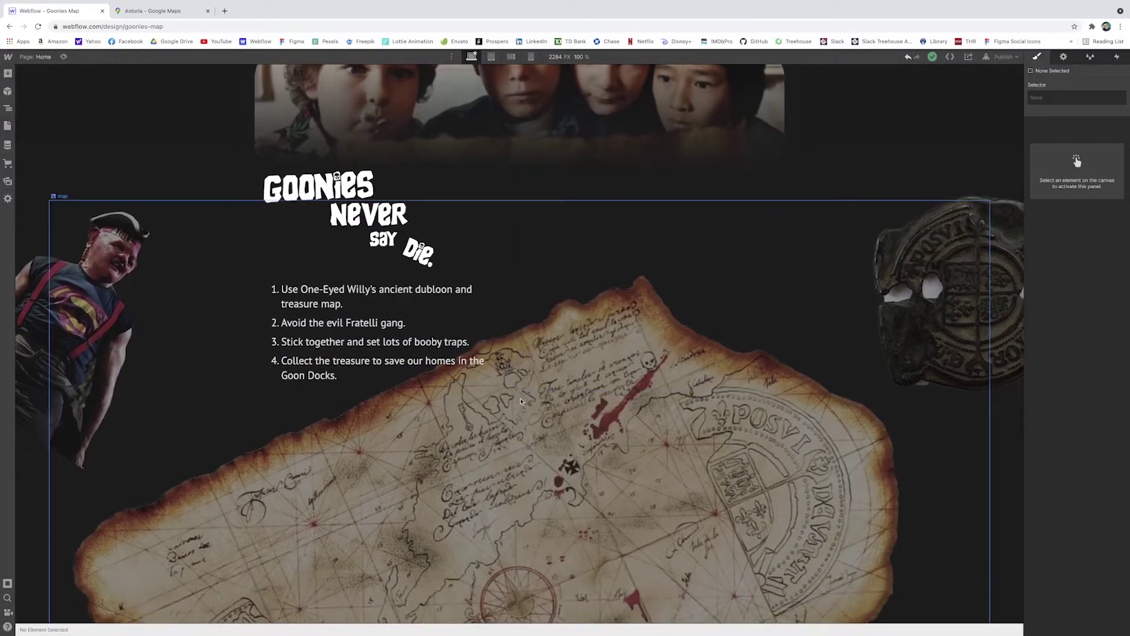
click(260, 375)
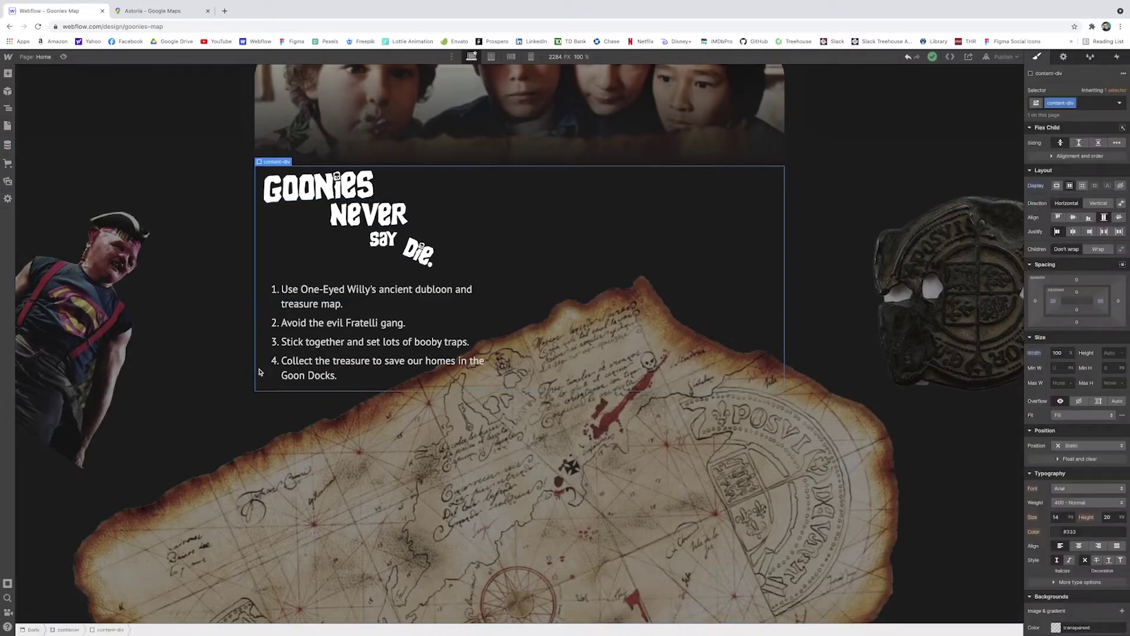
click(68, 629)
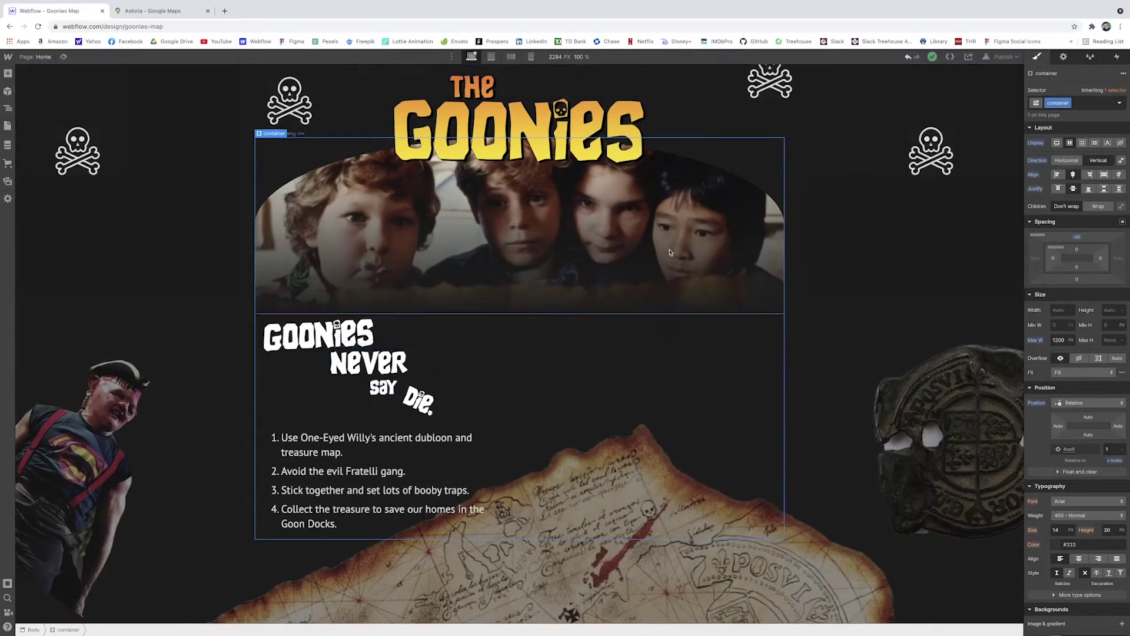
scroll(522, 516, down, 1)
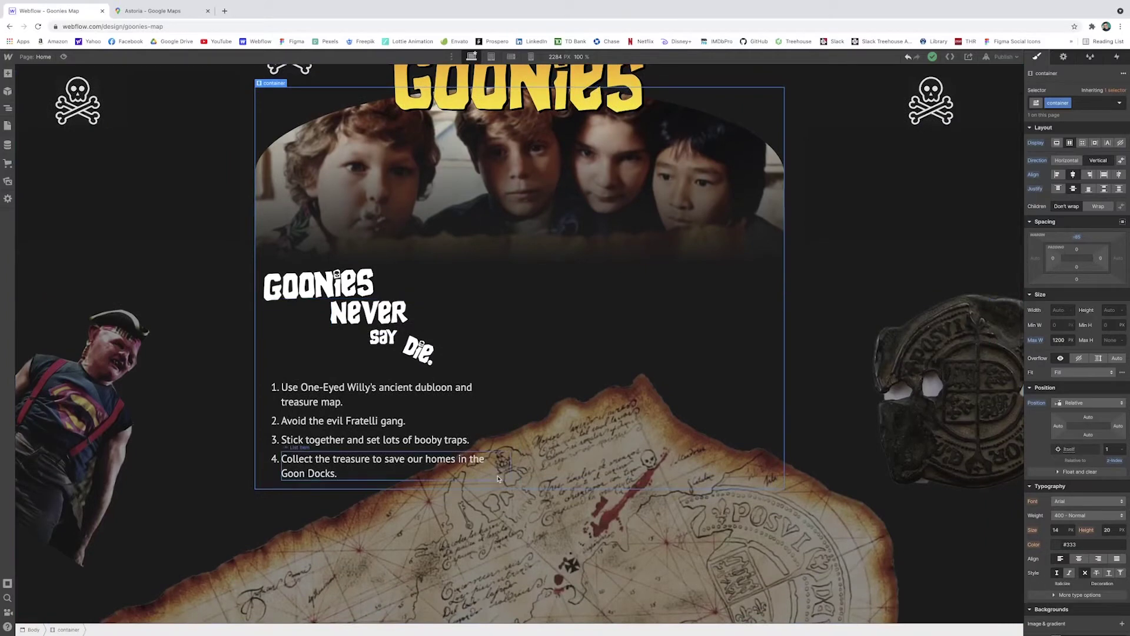
click(263, 434)
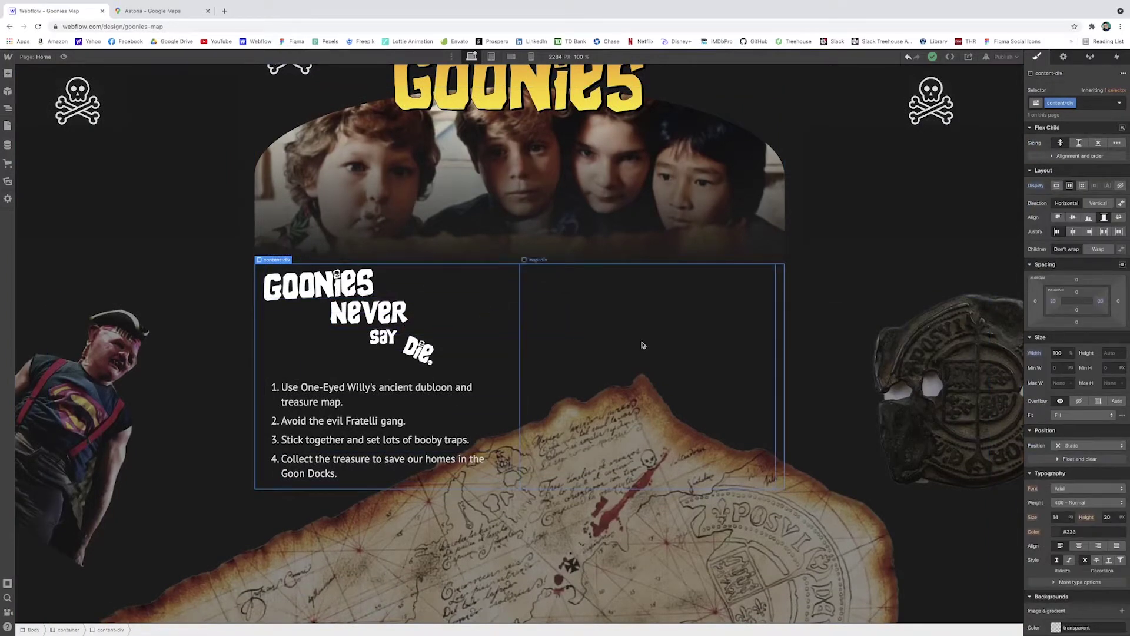
click(519, 476)
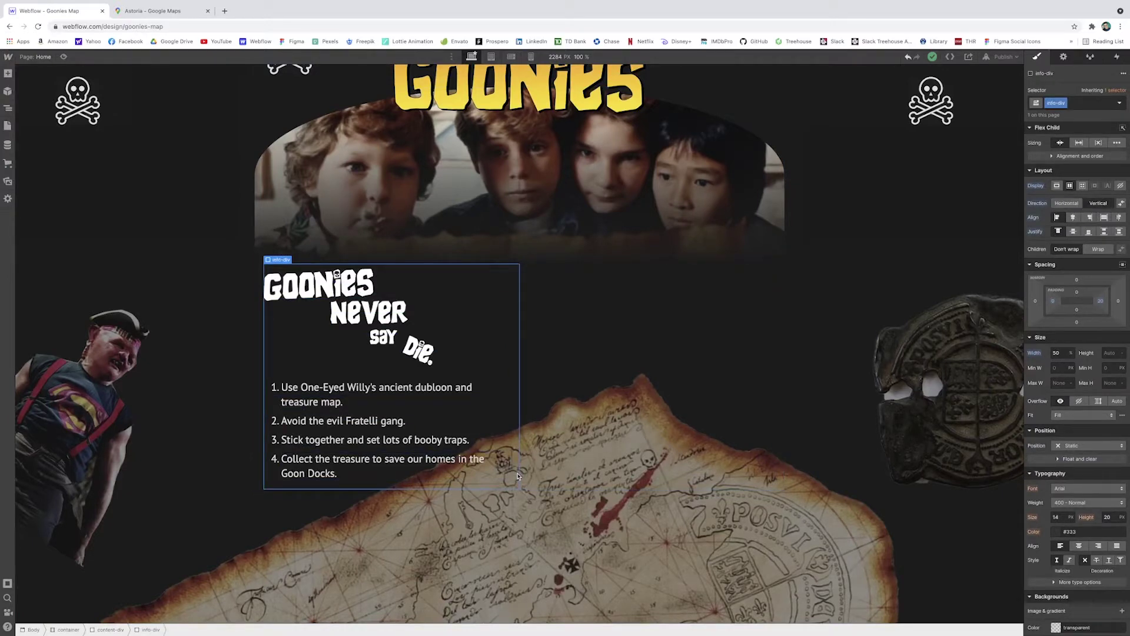
click(574, 471)
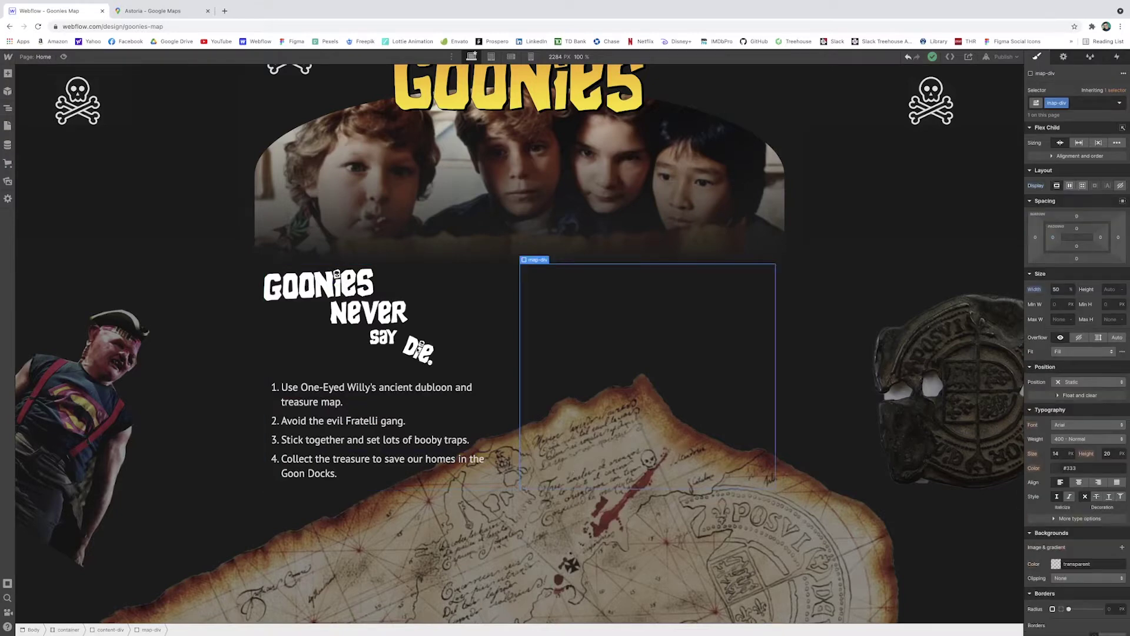
click(3, 109)
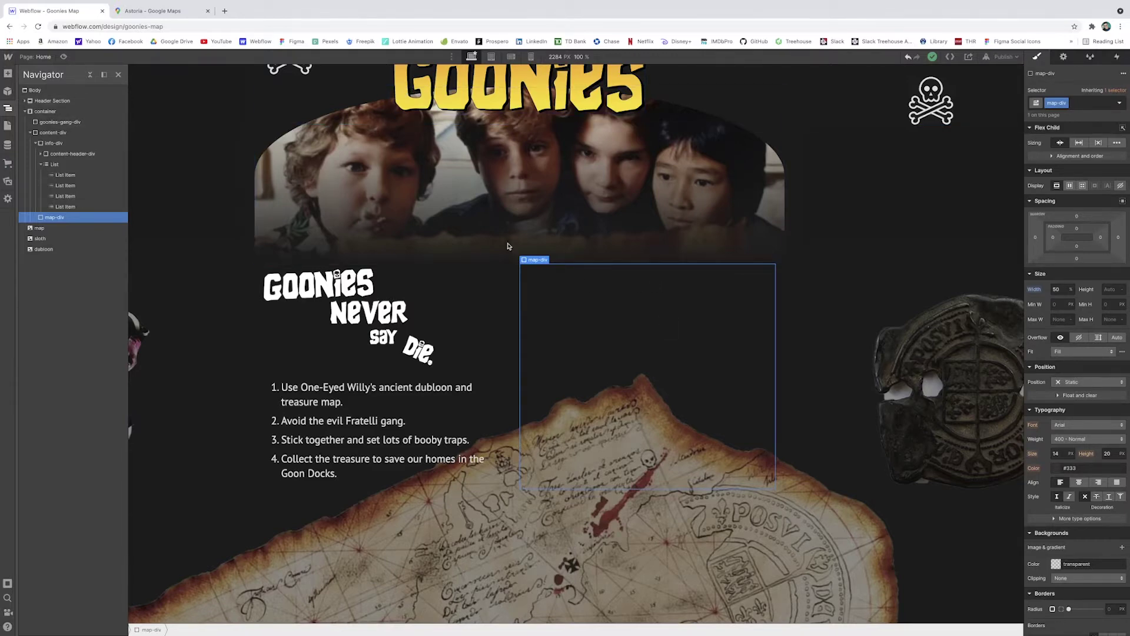
Switch to the Astoria page in Google Maps and copy the HTML code for embedding its map.
click(160, 13)
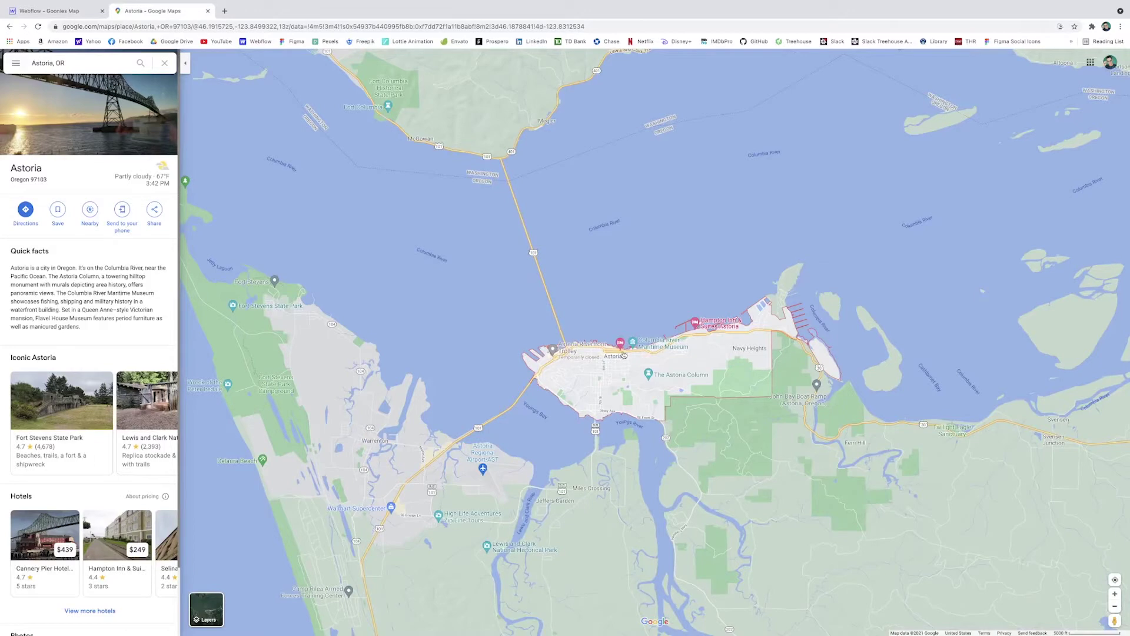
key(ctrl+plus)
key(ctrl+plus)
key(ctrl+plus)
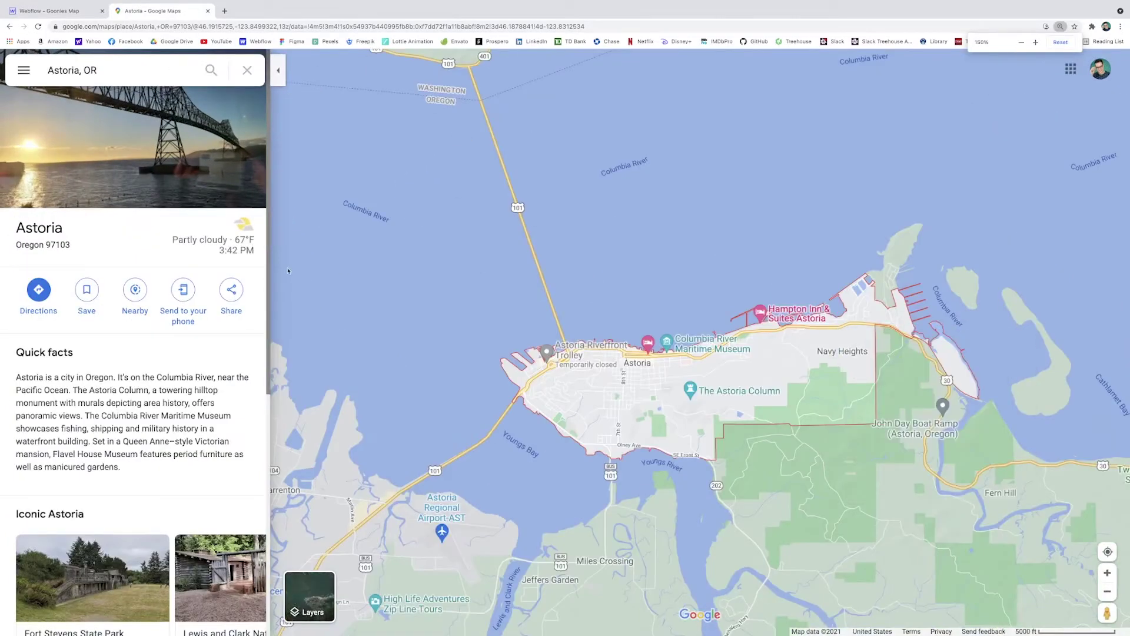
click(24, 70)
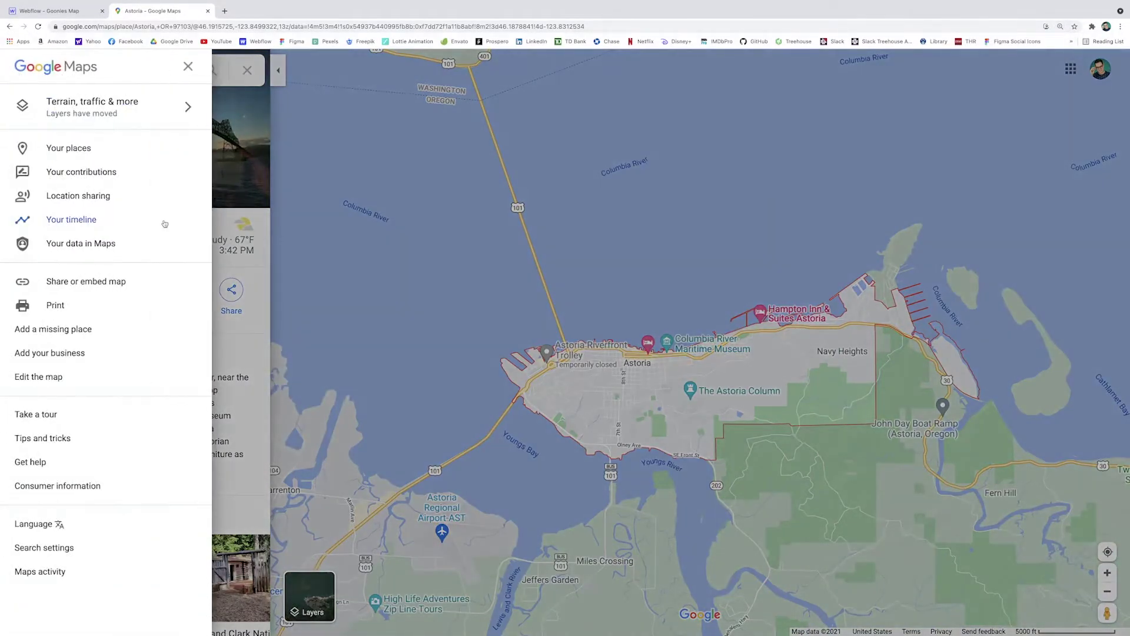
click(120, 286)
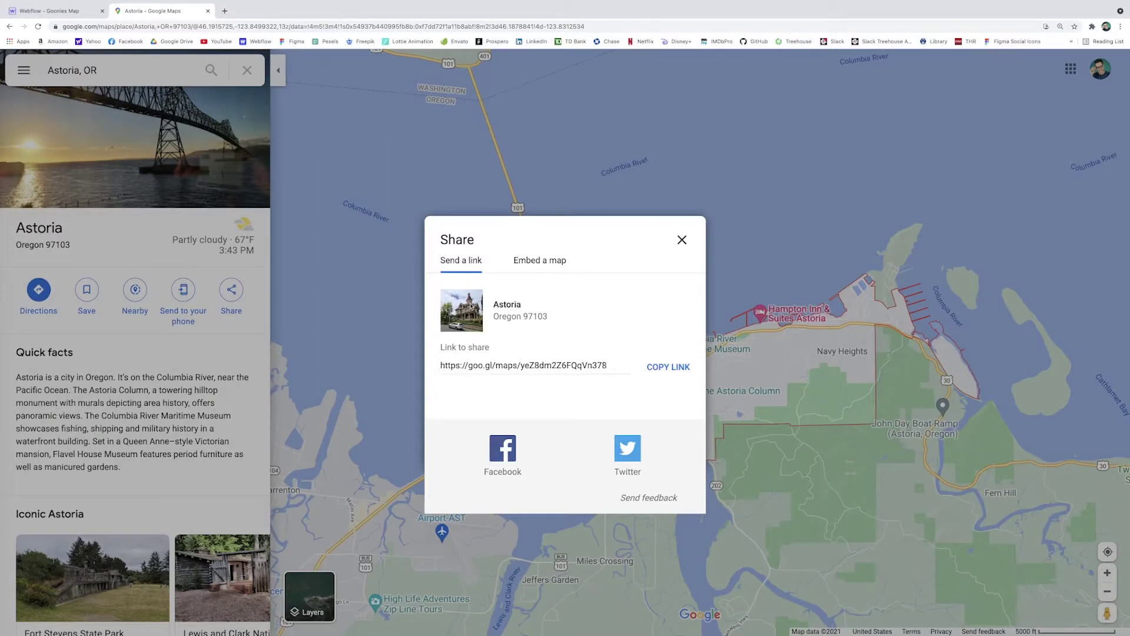
click(524, 258)
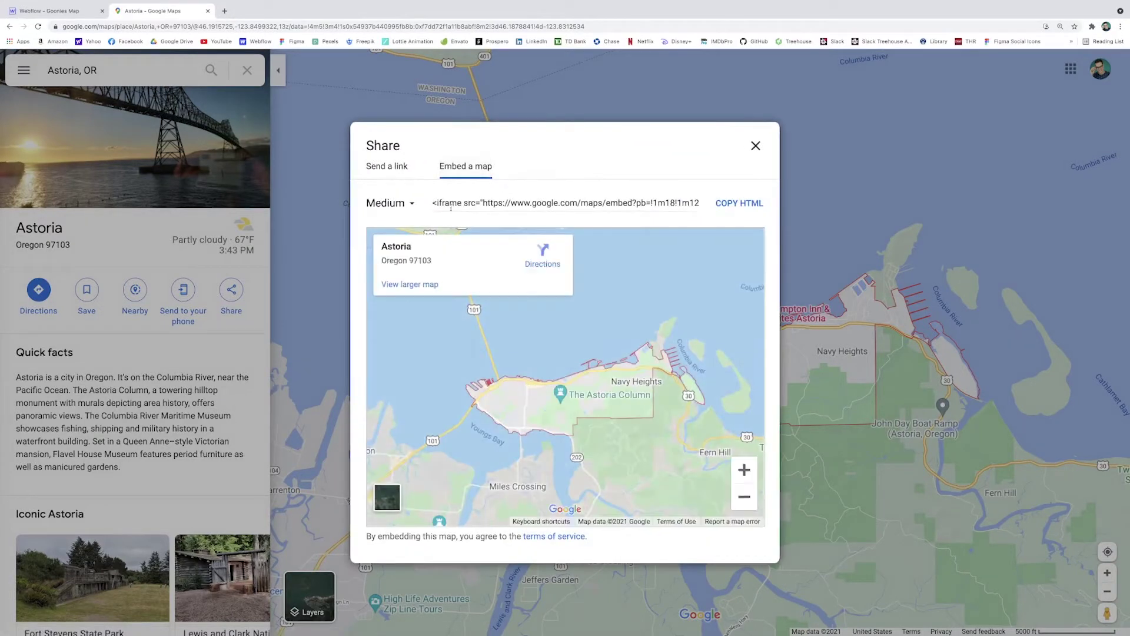
click(740, 203)
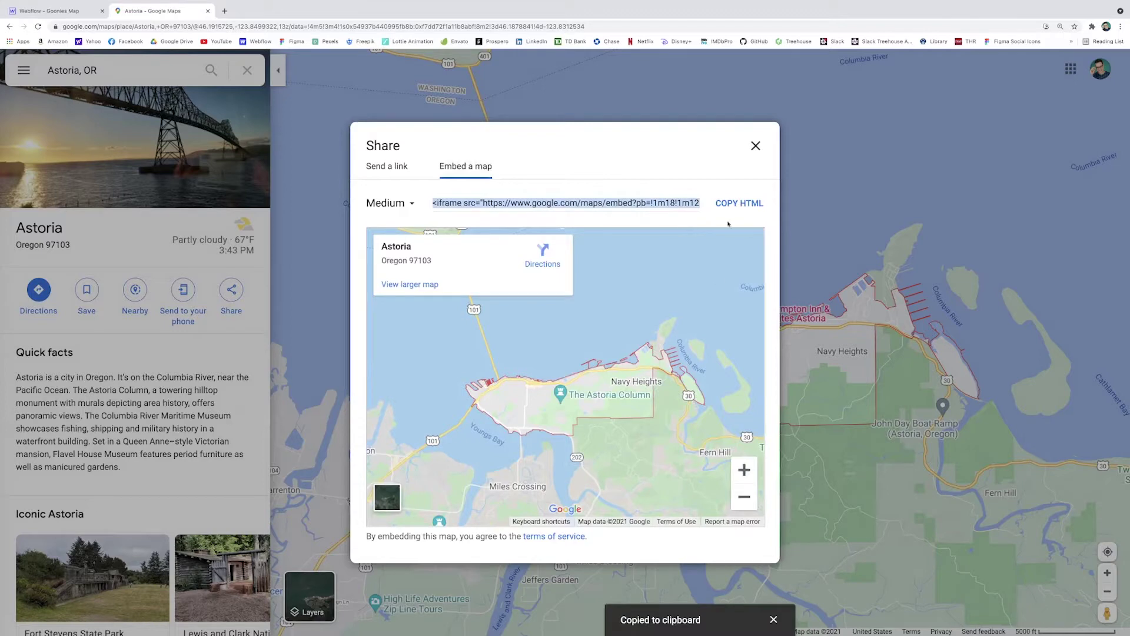
Switch back to the Goonies Map project in Webflow and add an Embed element inside the map-div.
click(76, 12)
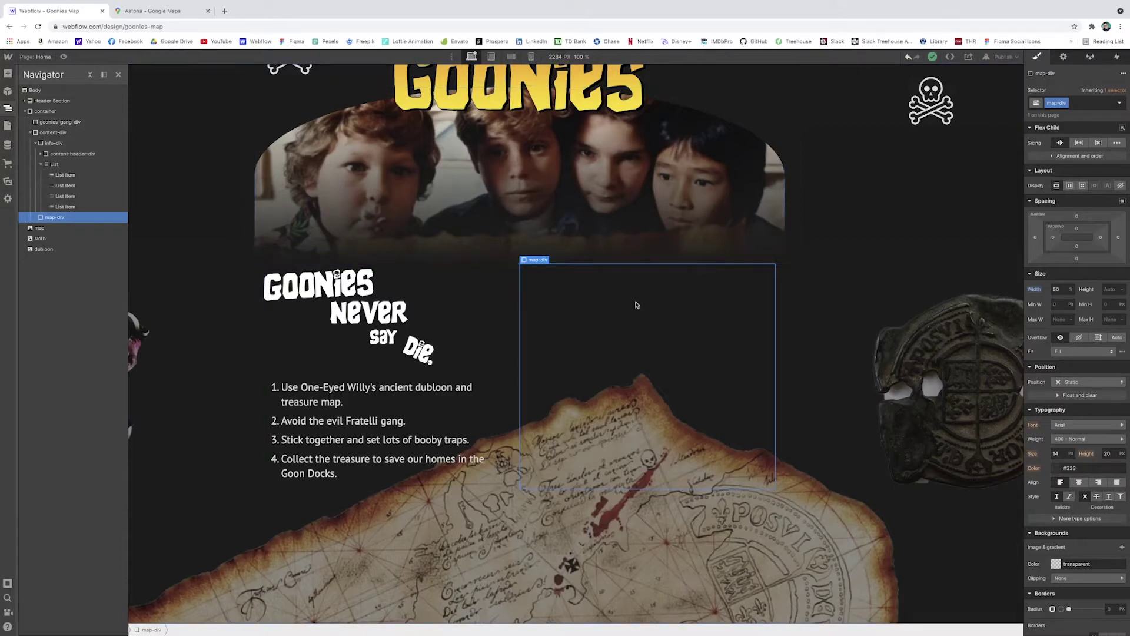
key(ctrl+k)
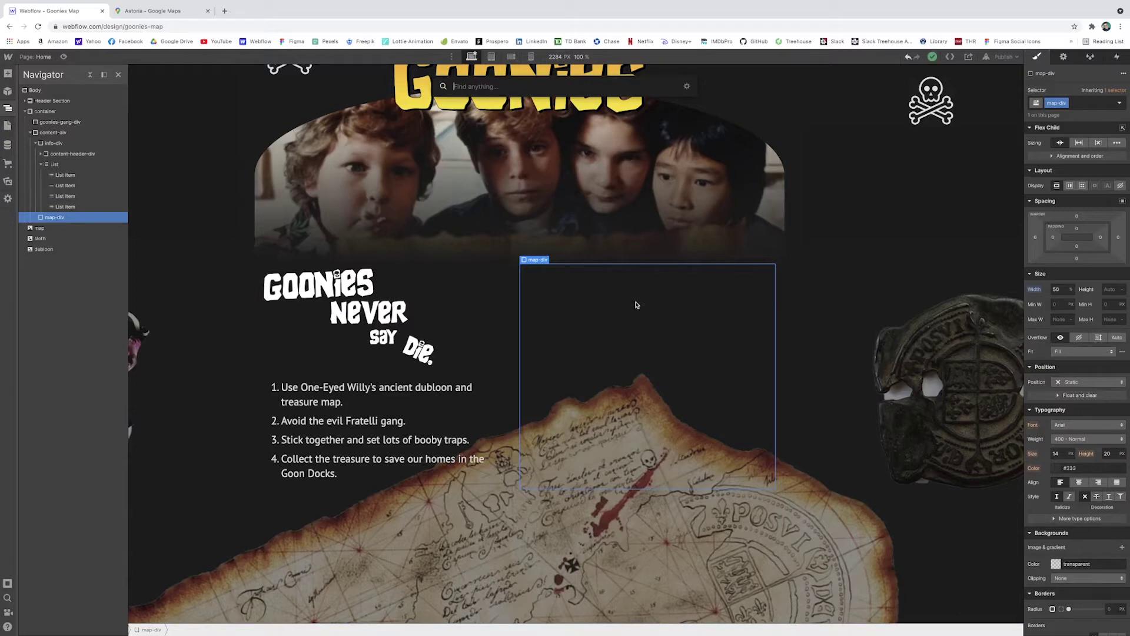
text(em)
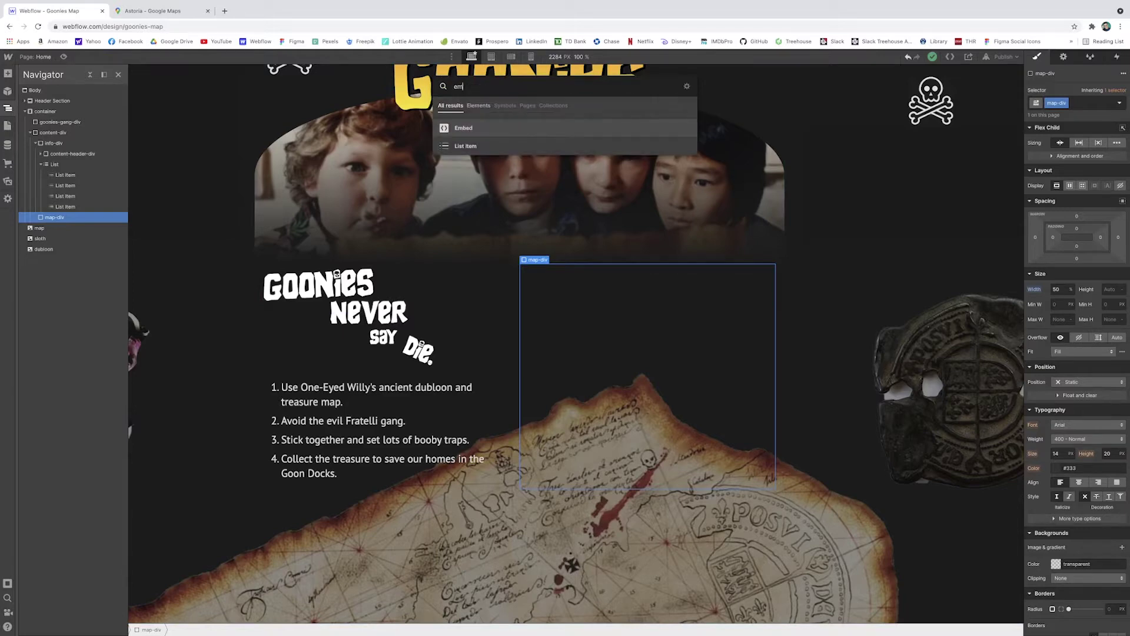
click(469, 130)
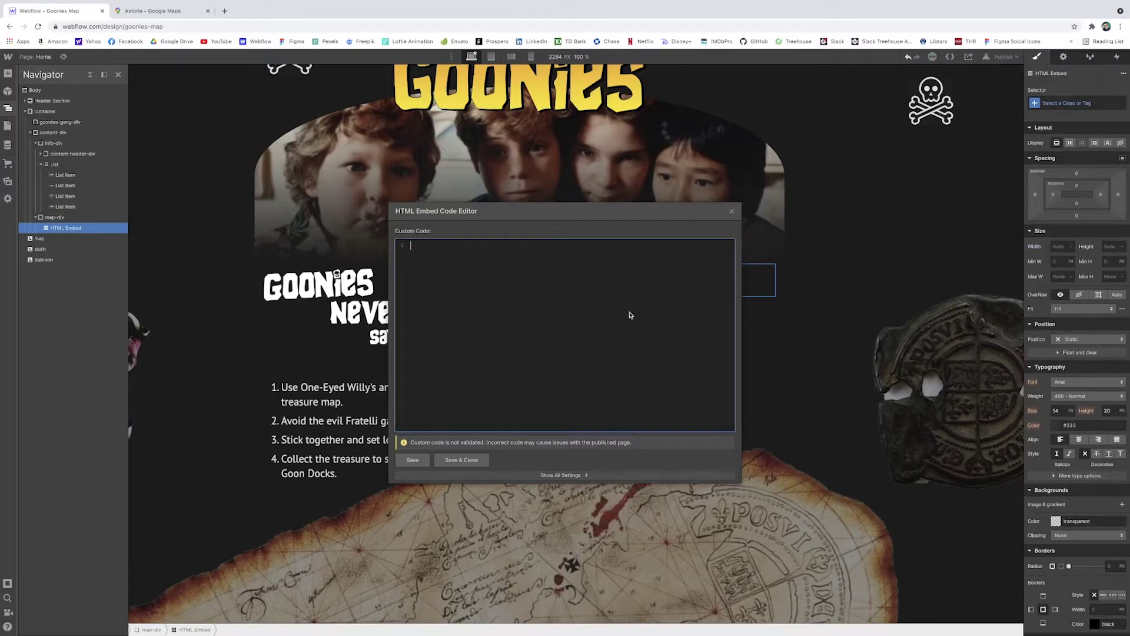
Paste the copied Google Maps iframe code into the embed, check its width and height attributes, and save it.
key(ctrl+v)
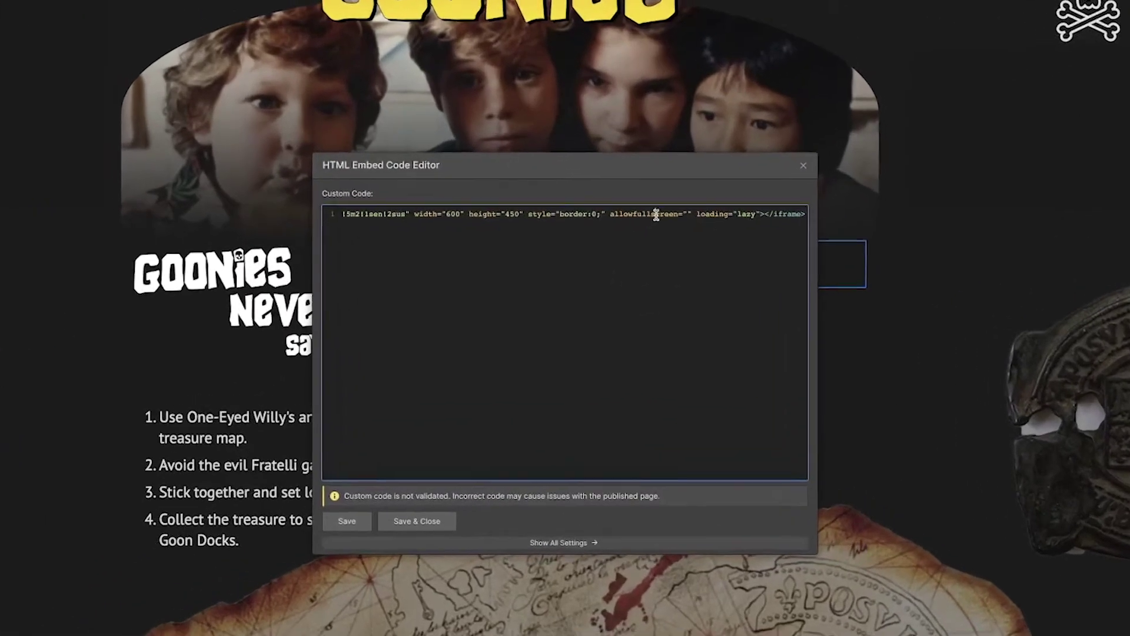
drag(639, 244, 428, 244)
drag(334, 195, 185, 191)
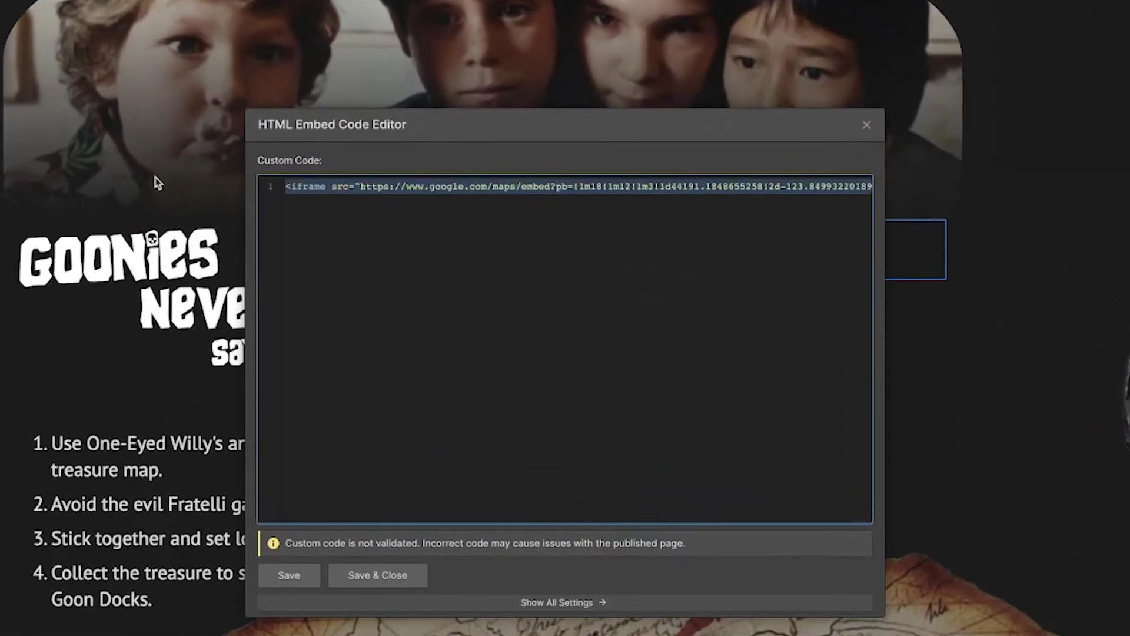
click(441, 205)
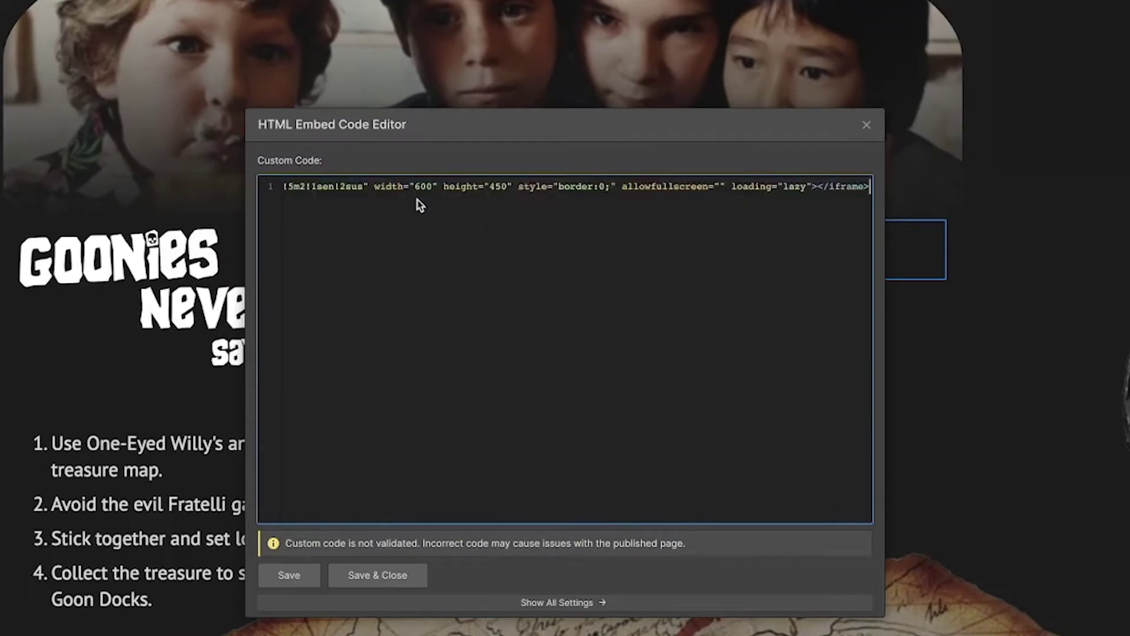
click(417, 187)
drag(665, 188, 871, 194)
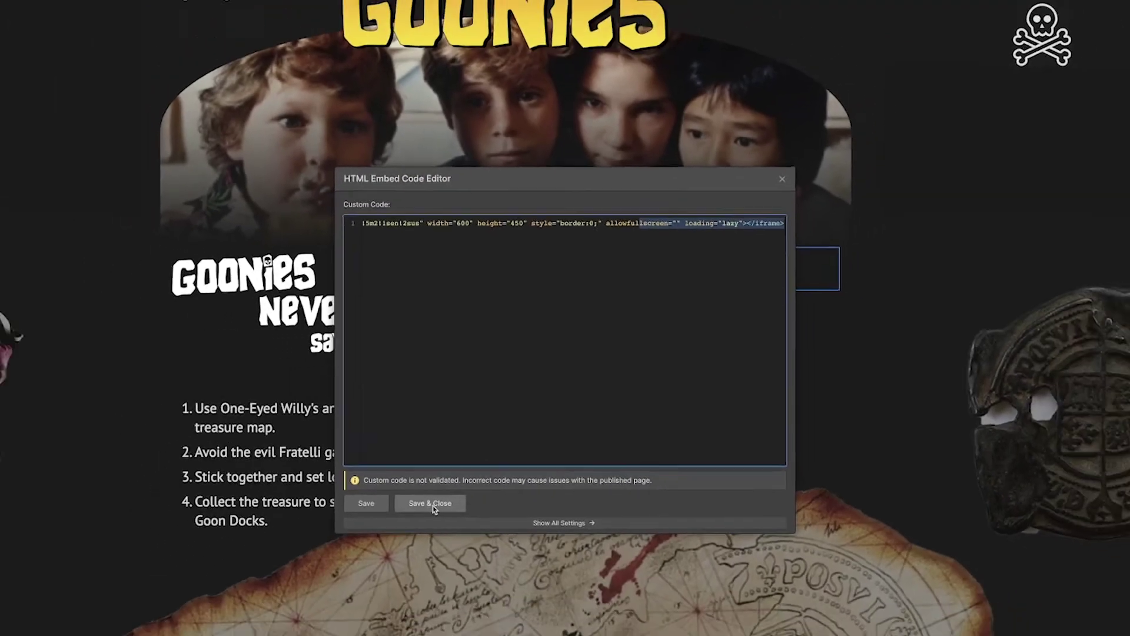
click(410, 530)
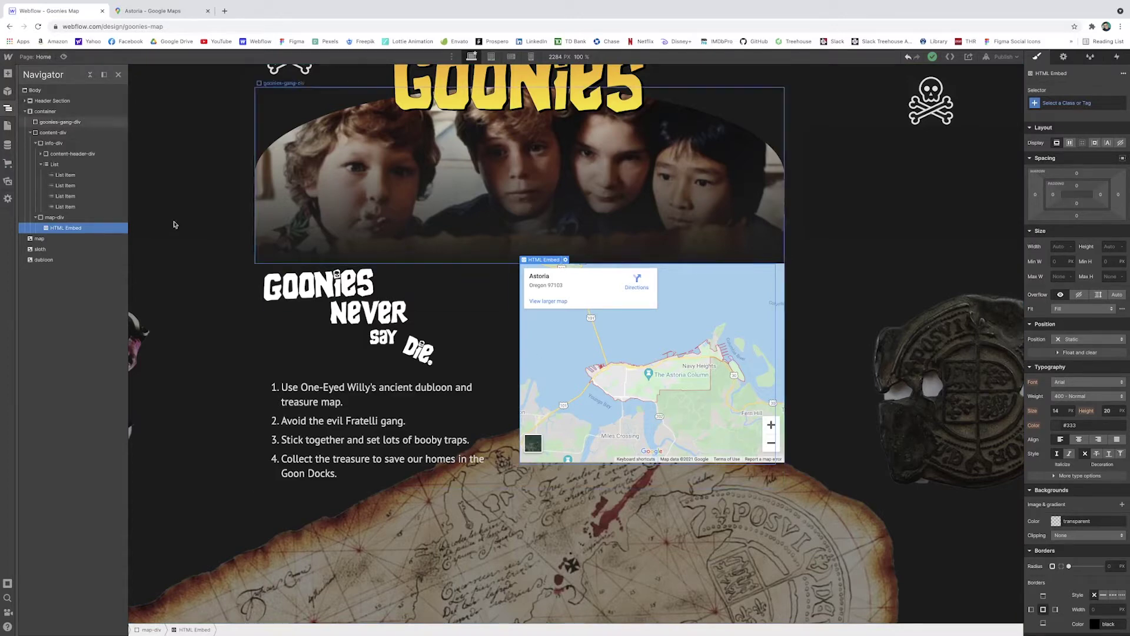
Reopen the embed code, change the iframe's width to 300 and height to 45, and save it.
key(z)
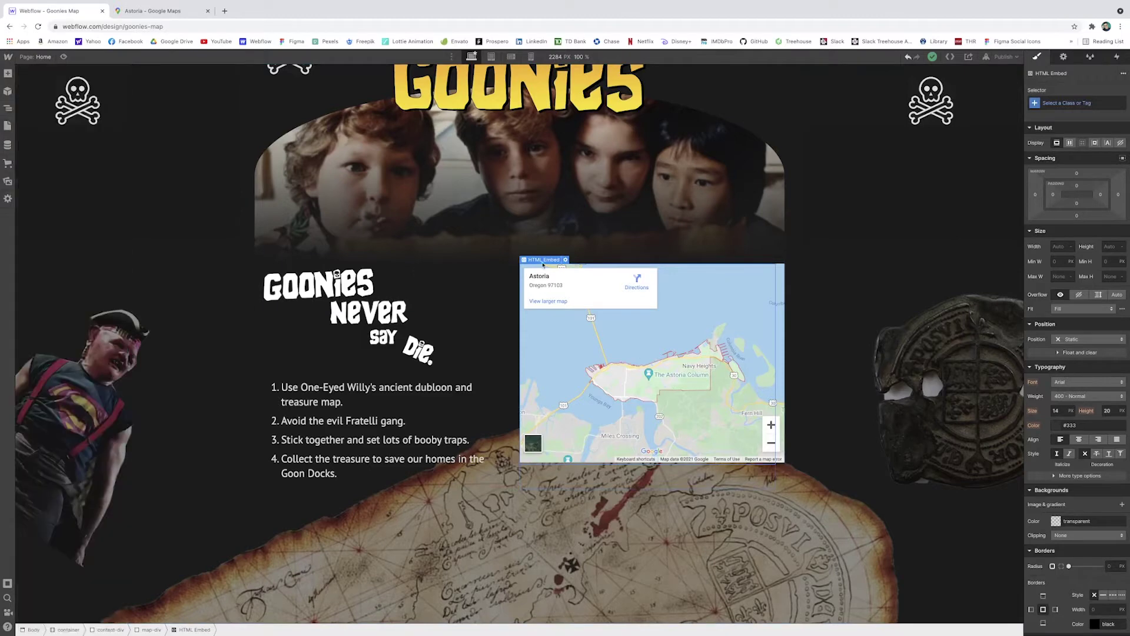
click(565, 260)
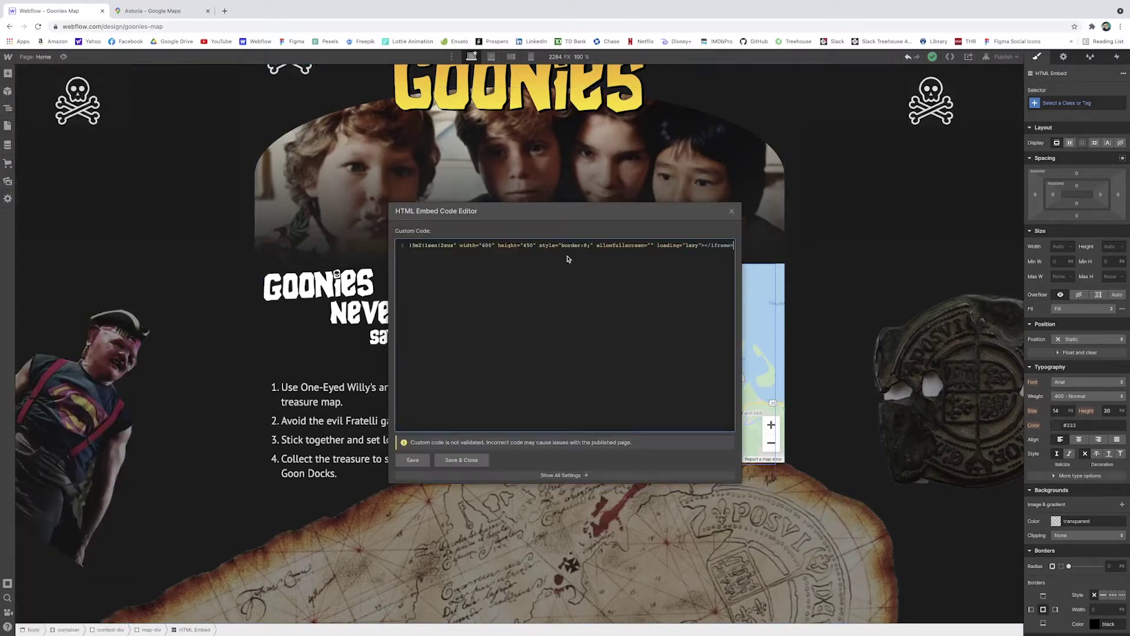
double_click(487, 245)
text(39)
text(0)
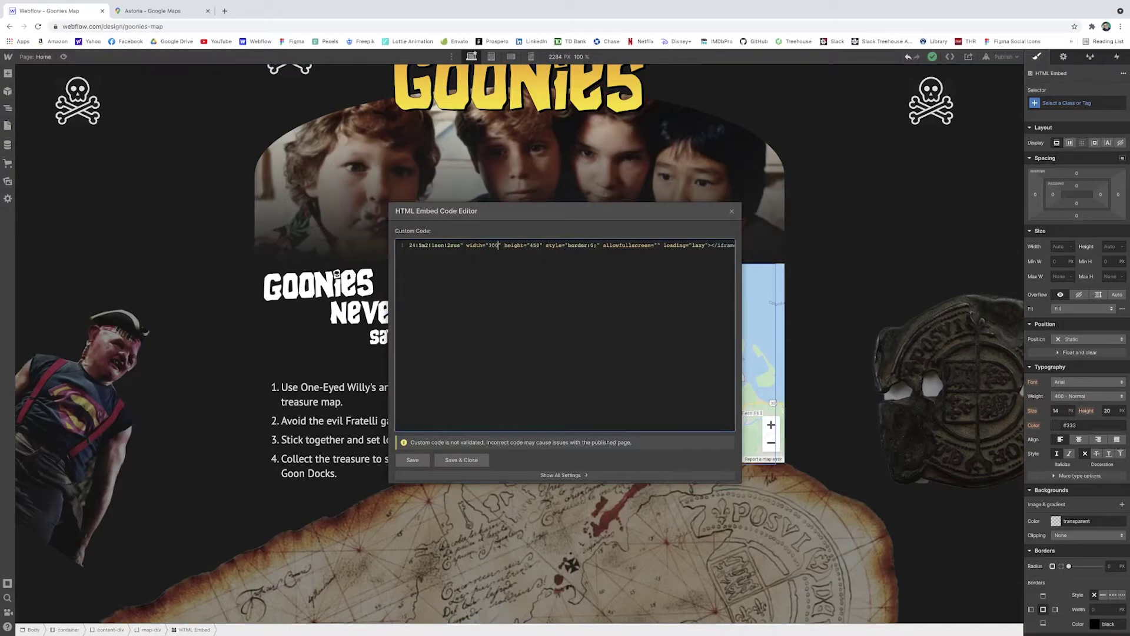
click(542, 245)
key(BackSpace)
click(462, 460)
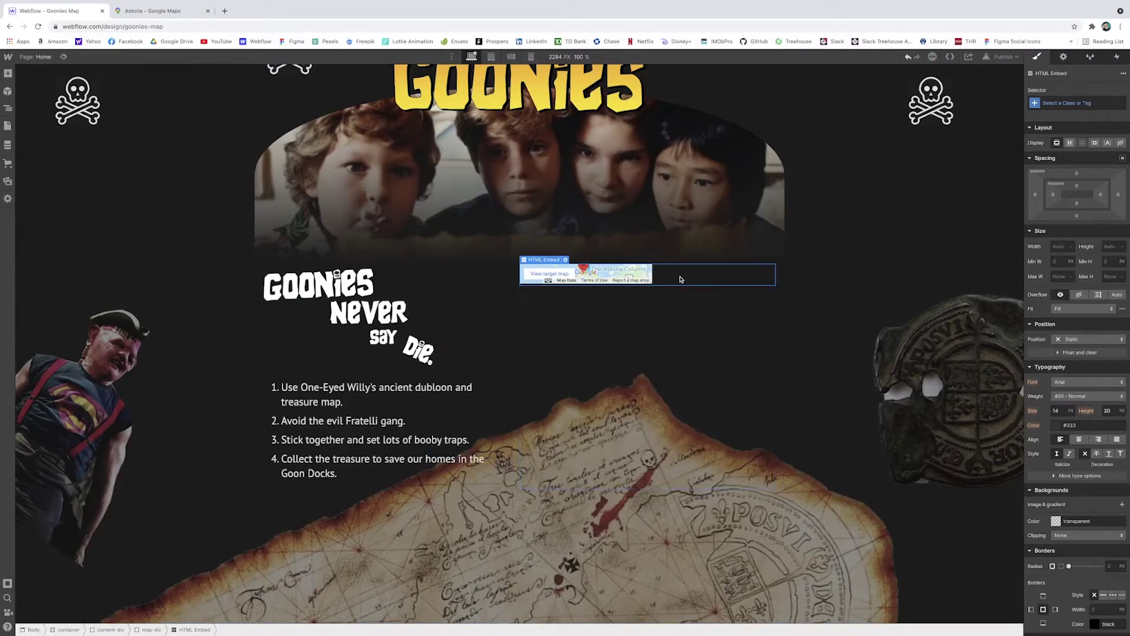
Set both the width and height of the map iframe to 100% in the embed code and save it.
click(566, 259)
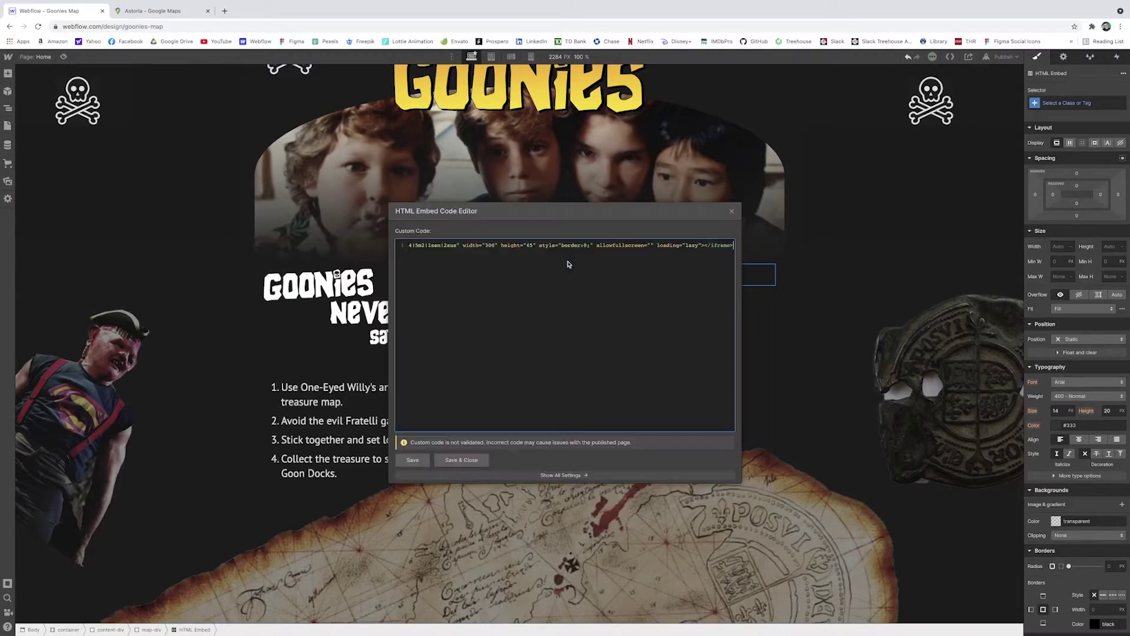
drag(485, 245, 498, 246)
text(300)
text(19)
text(0%)
double_click(542, 245)
text(100%)
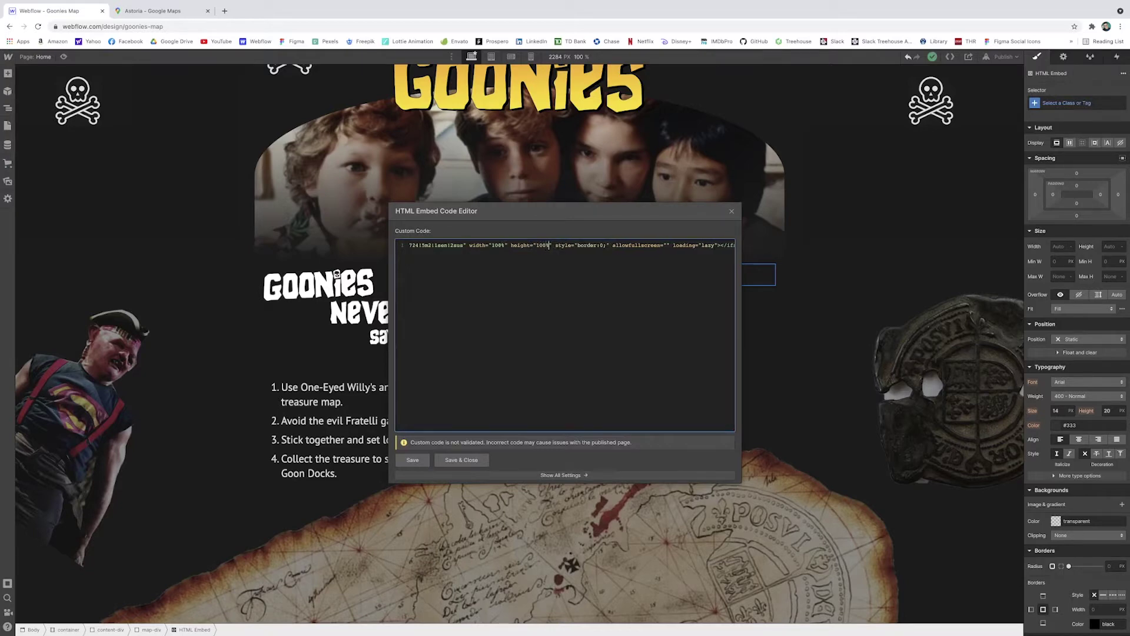
click(461, 460)
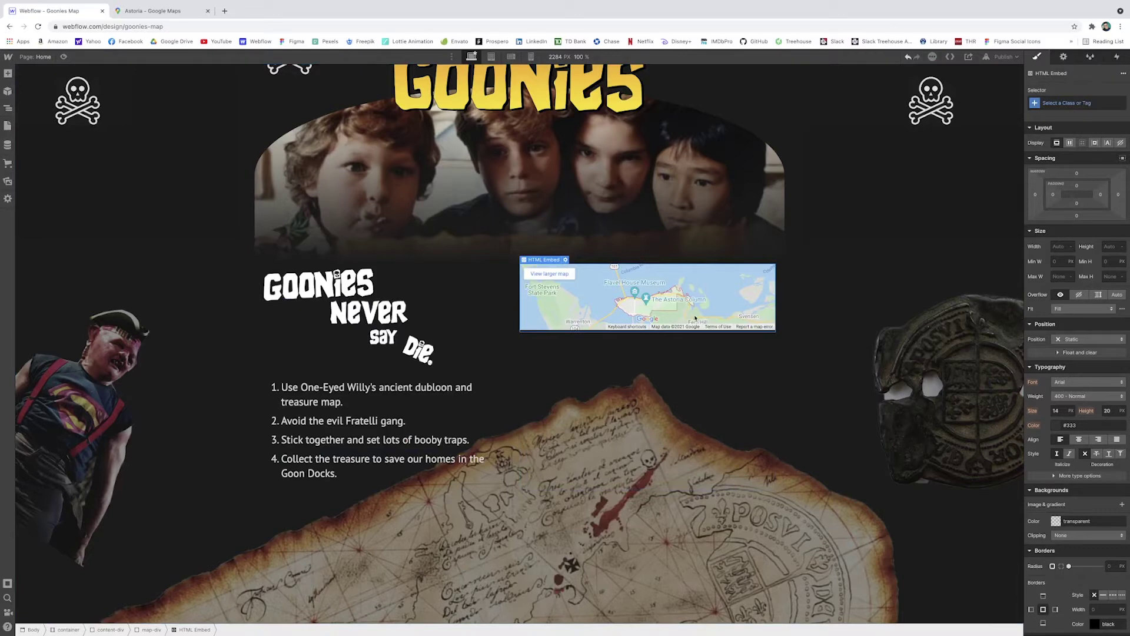
Preview the embedded map at the tablet and both mobile breakpoints, and return to the desktop view.
click(491, 56)
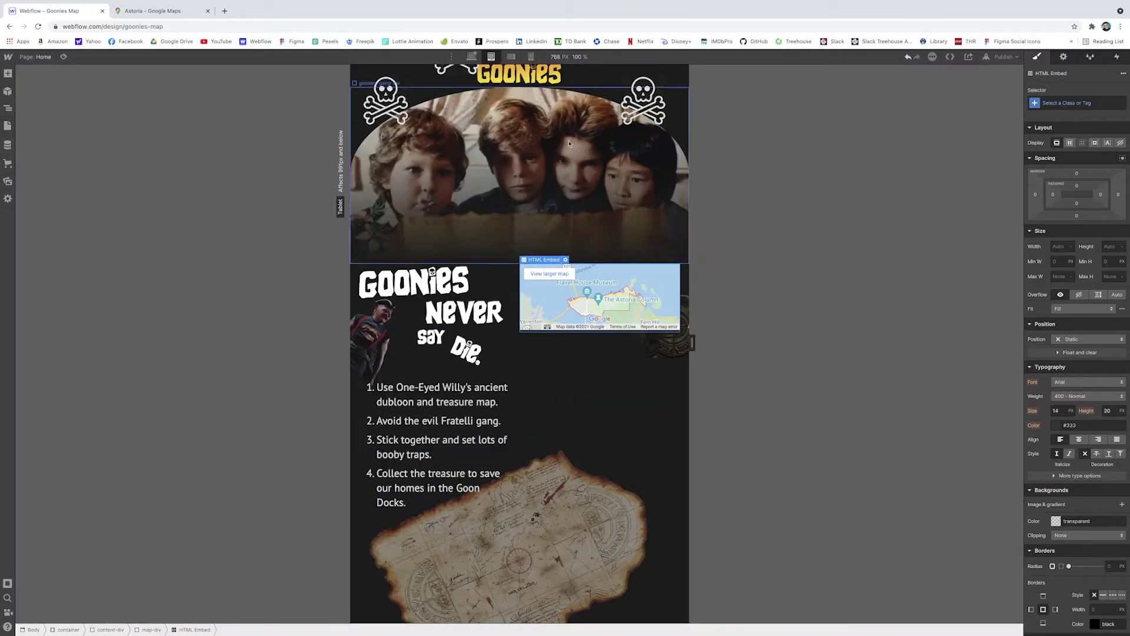
click(511, 56)
click(531, 57)
click(472, 57)
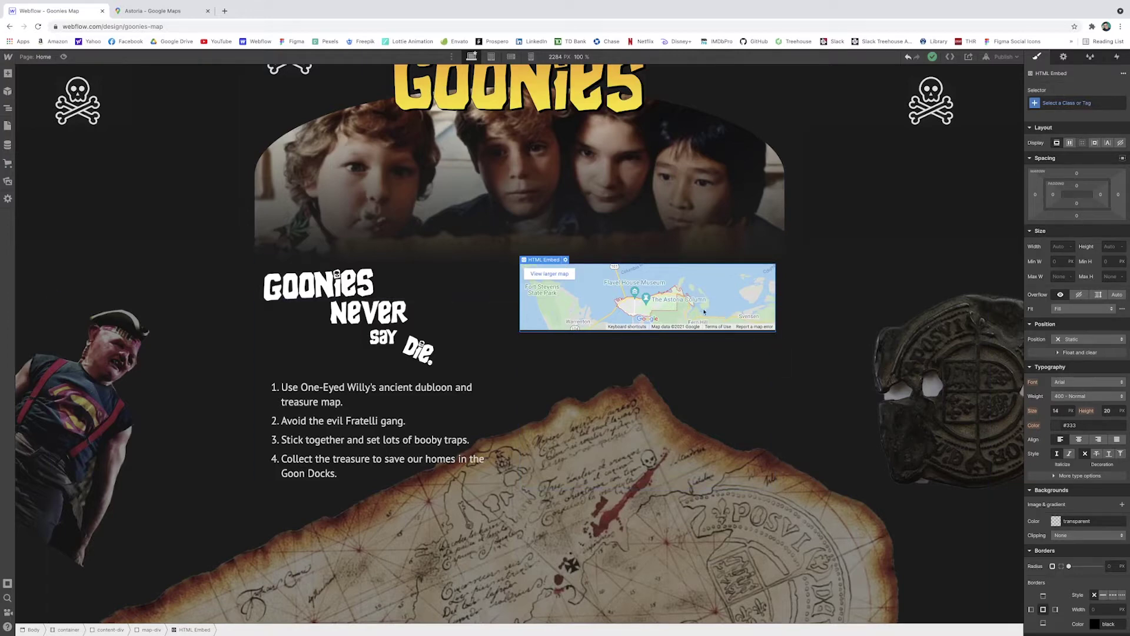
Set the HTML Embed element's width and height to 100% so the map fills the map-div.
click(1060, 247)
text(100)
click(1110, 249)
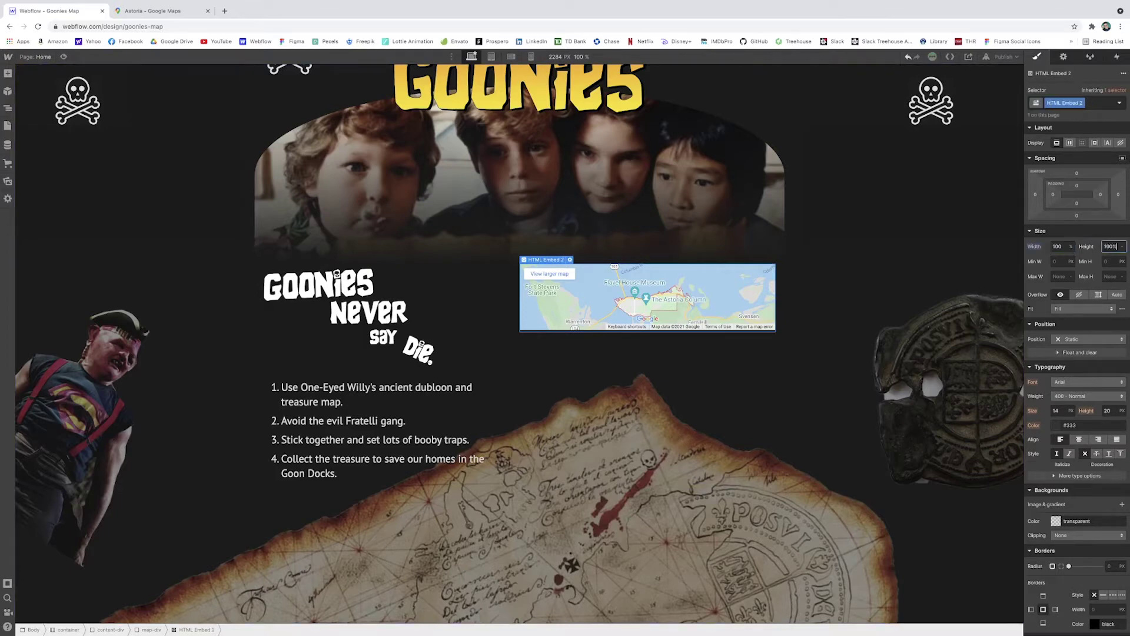
text(100%)
key(Return)
click(853, 290)
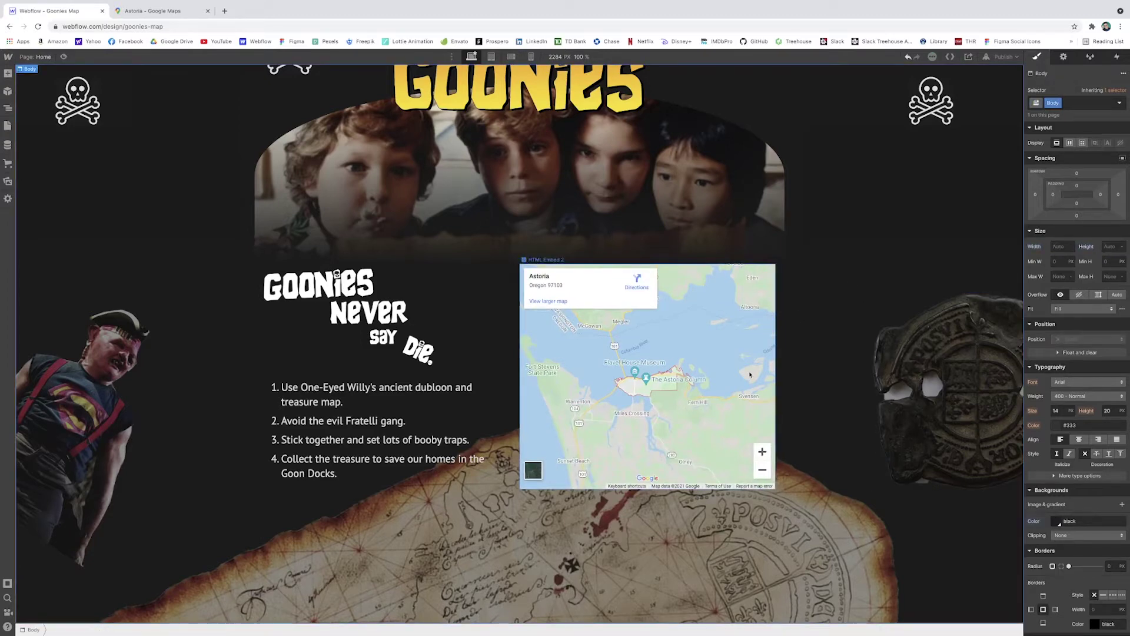
Try a 1000 px height on the map-div, look over the stretched map, and check the iframe size in the embed code.
click(585, 471)
click(151, 629)
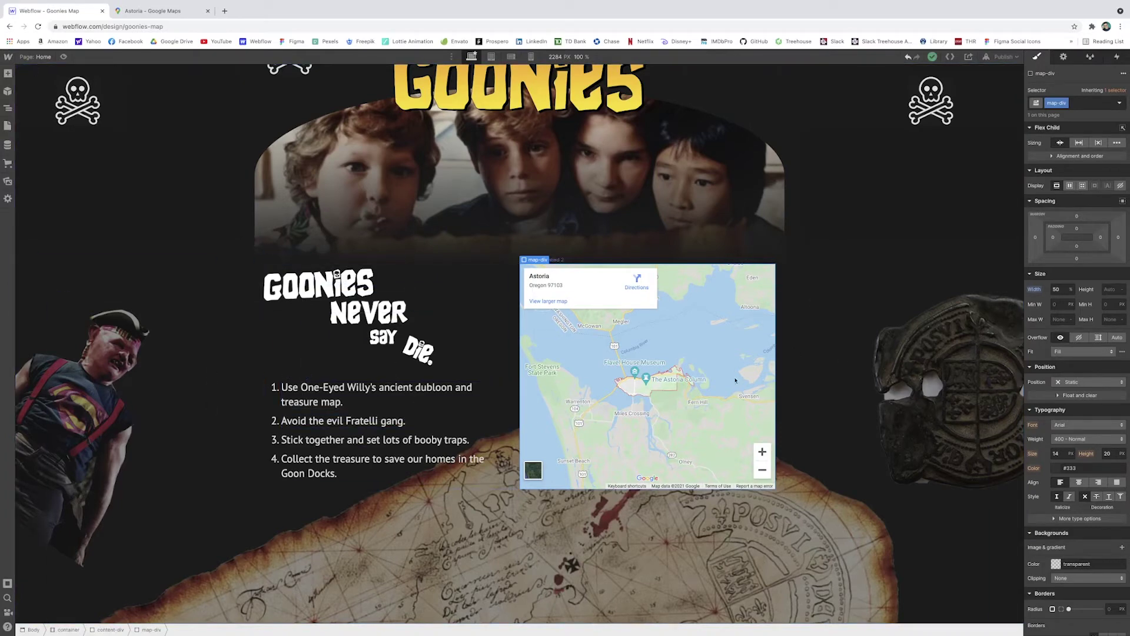
click(1113, 289)
text(1000px)
key(Return)
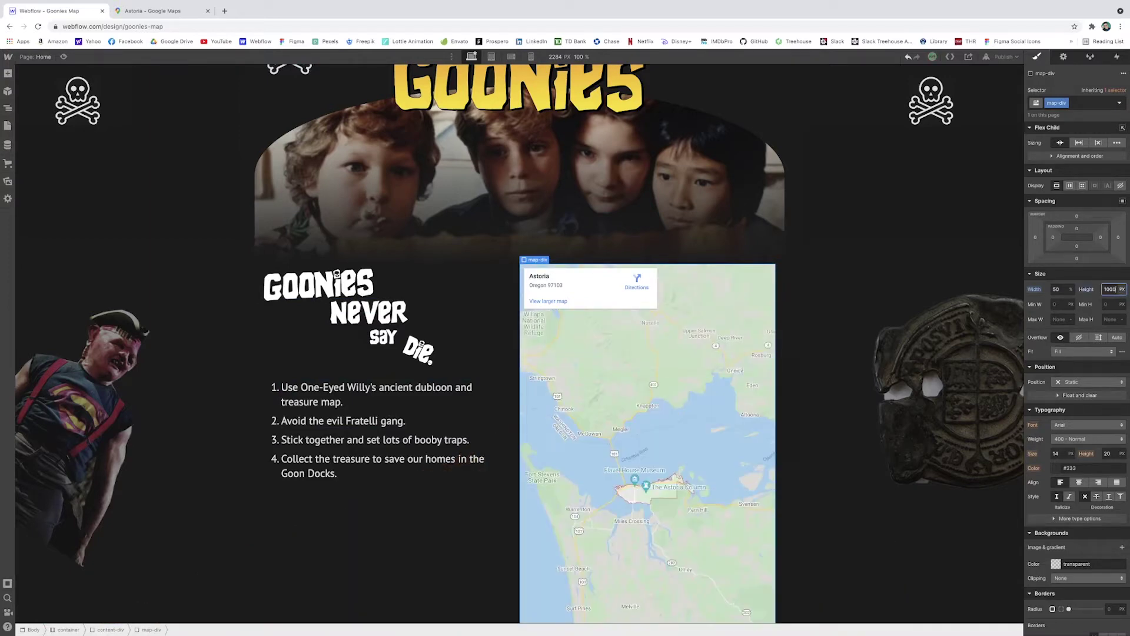
scroll(1077, 294, down, 3)
scroll(887, 281, down, 3)
scroll(892, 280, down, 2)
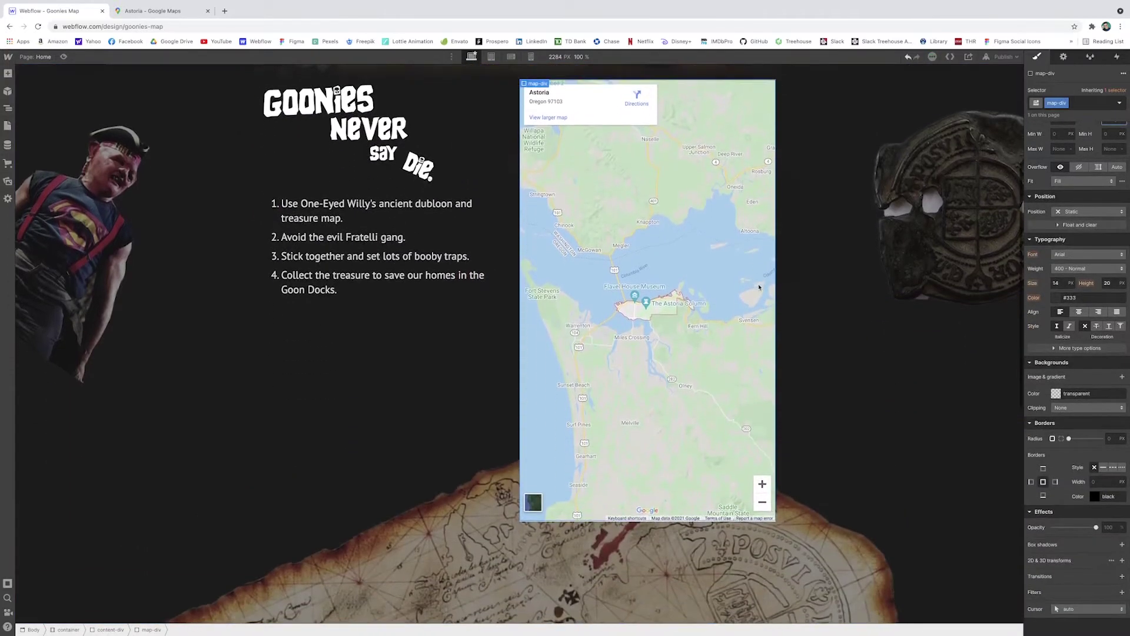
scroll(913, 297, up, 1)
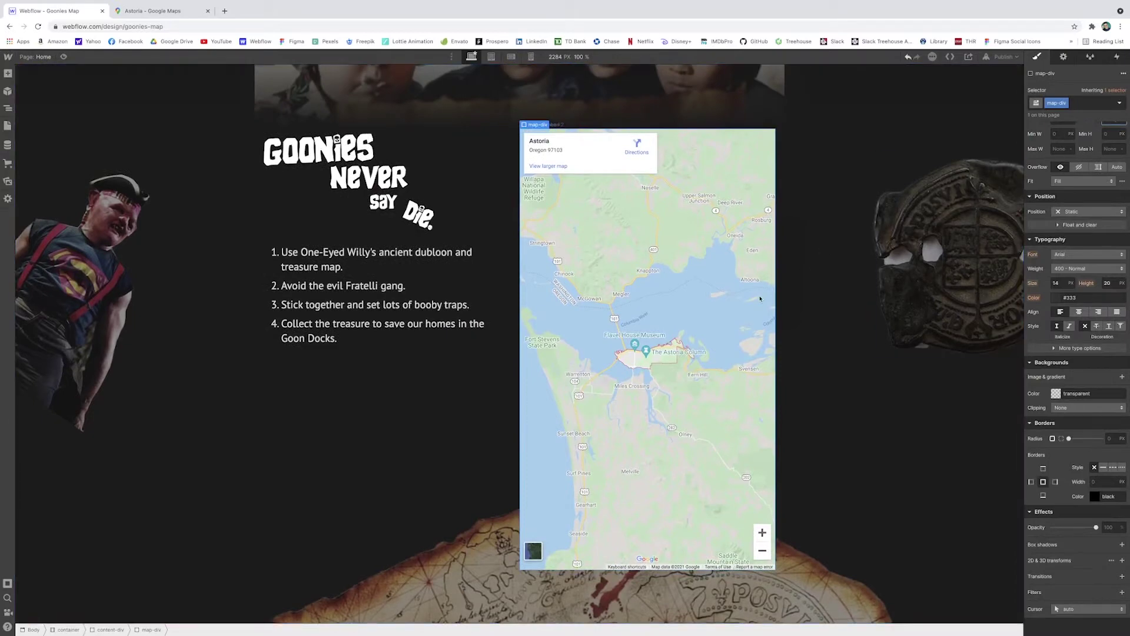
double_click(734, 357)
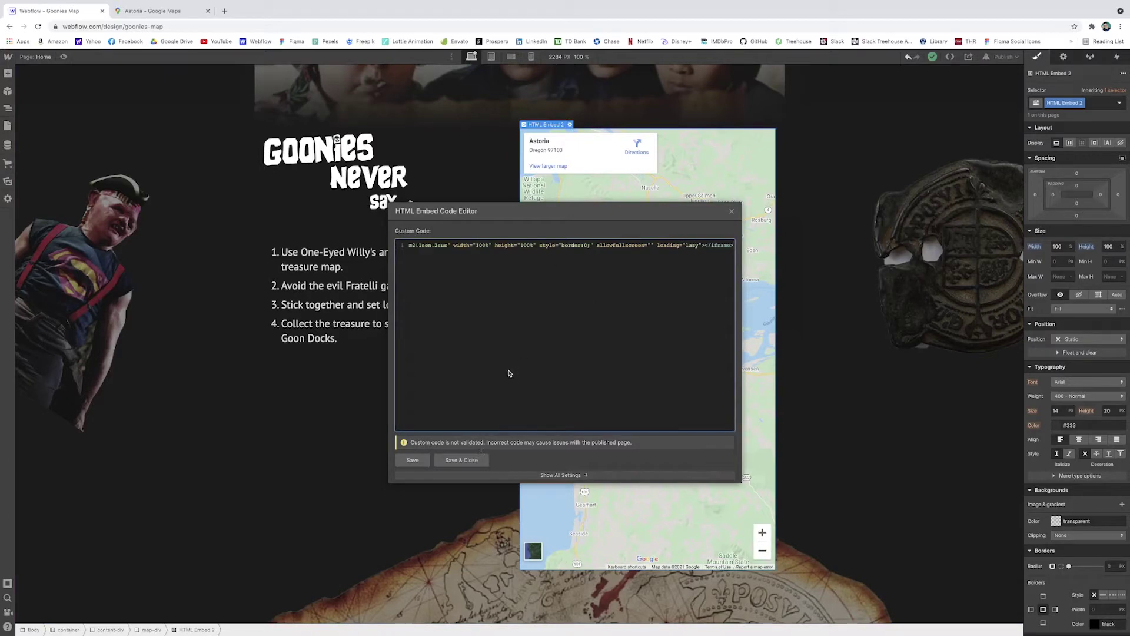
click(457, 461)
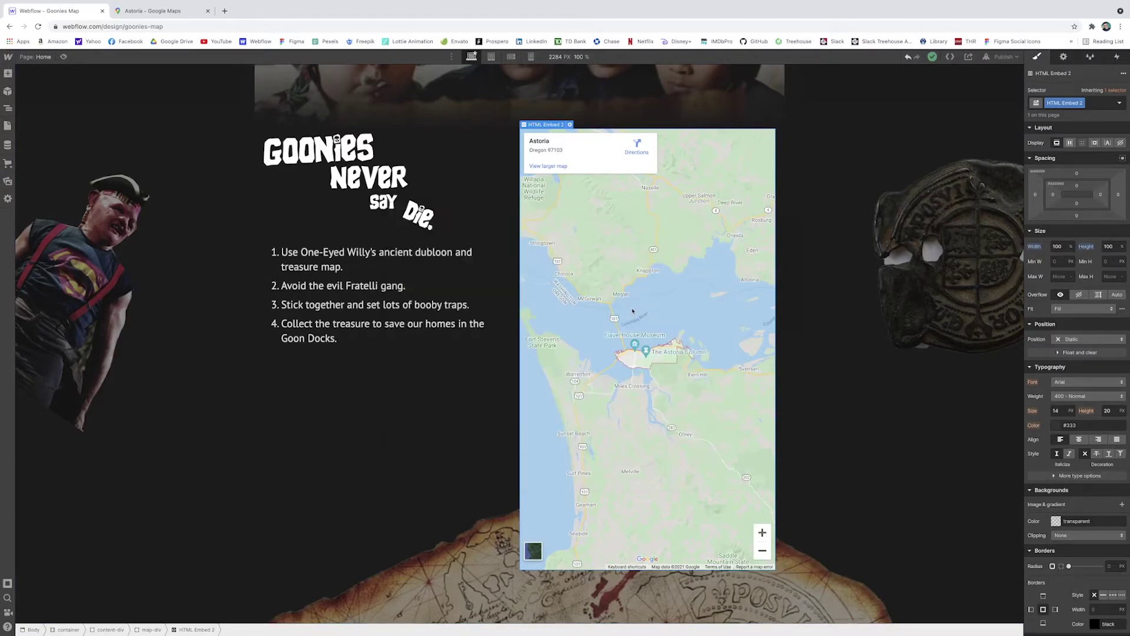
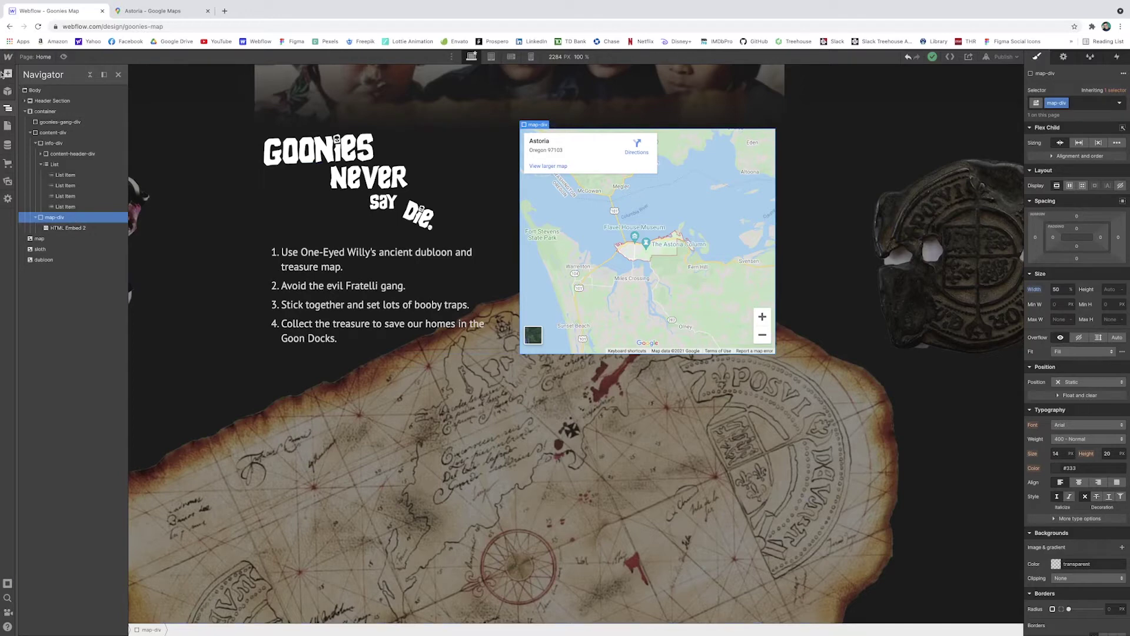
Add a Div Block with Absolute position inside the map-div, and set the map-div's own position to Relative.
key(a)
click(36, 256)
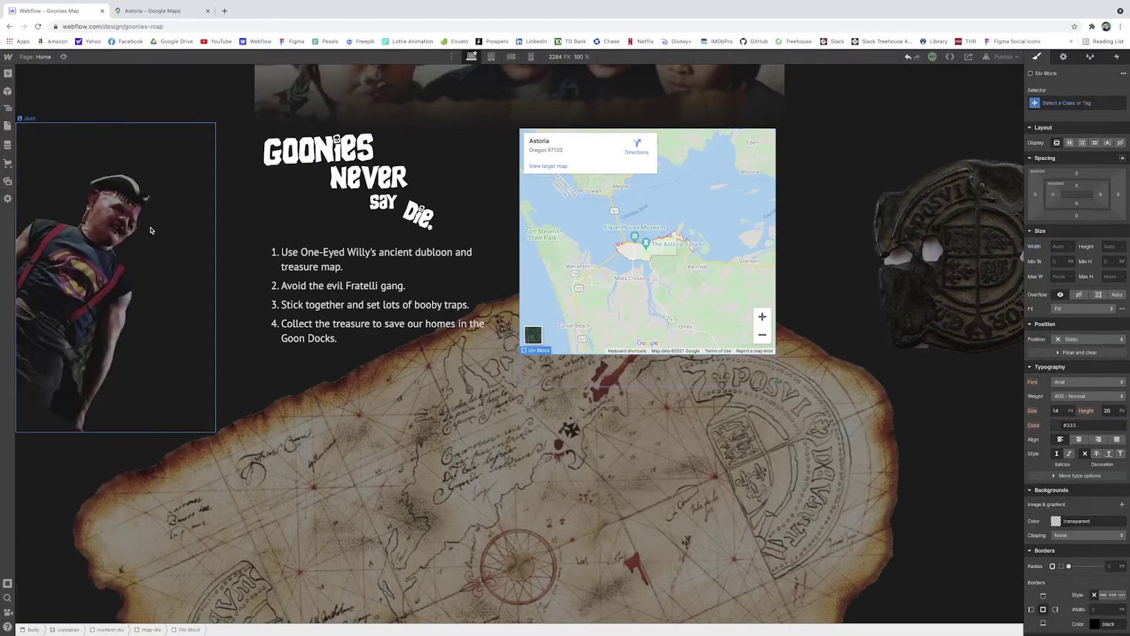
click(1089, 340)
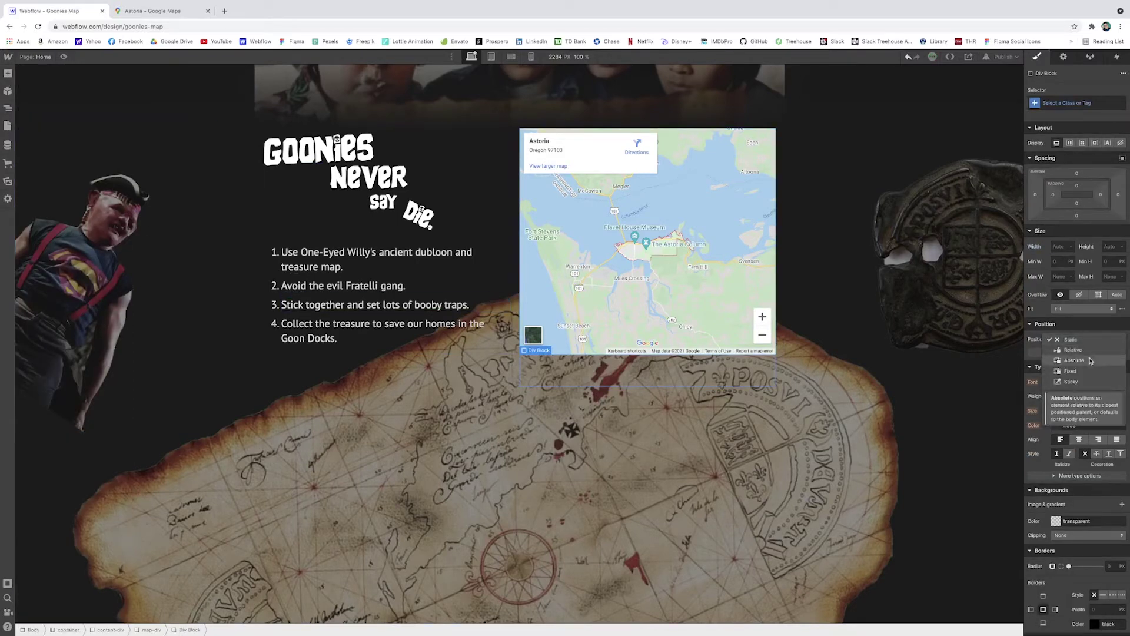
click(1084, 370)
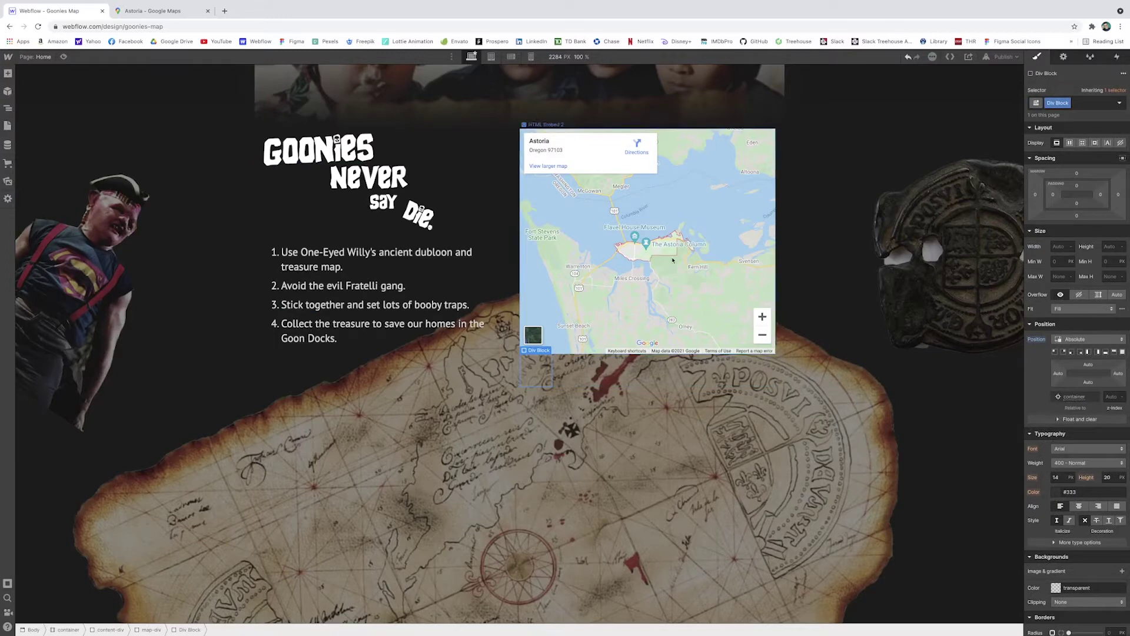
key(Delete)
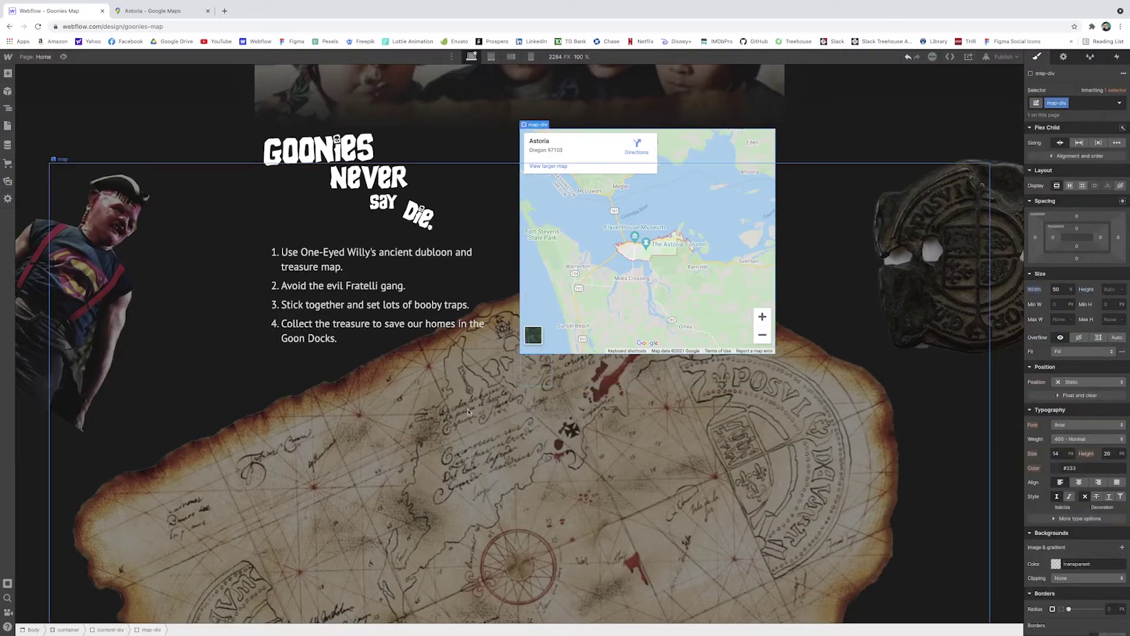
click(1090, 382)
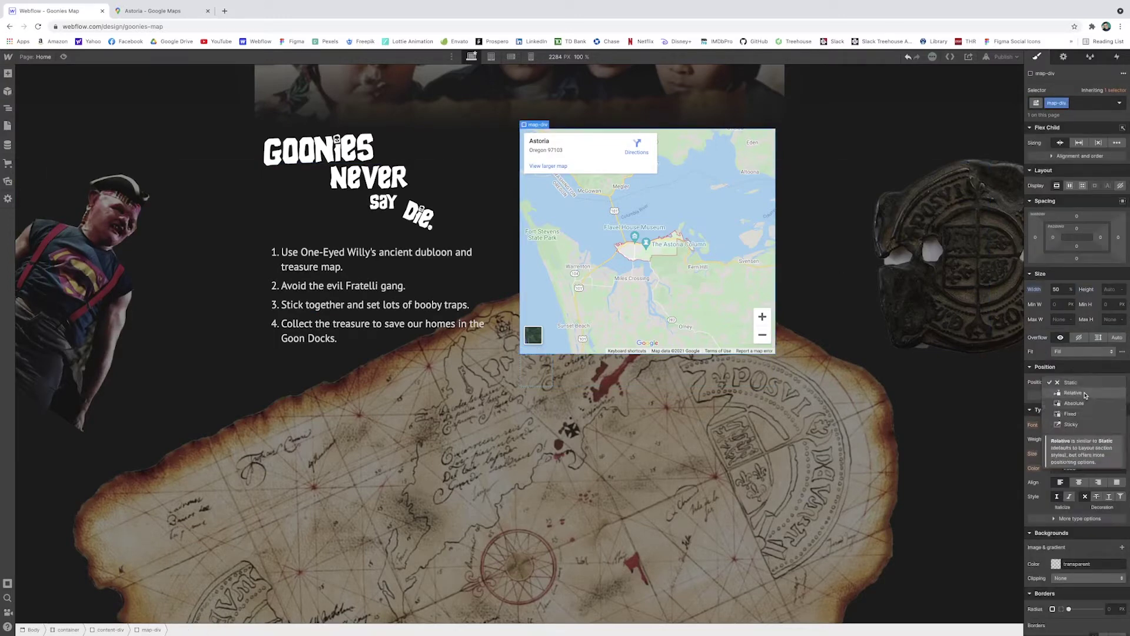
click(1084, 397)
key(ctrl+v)
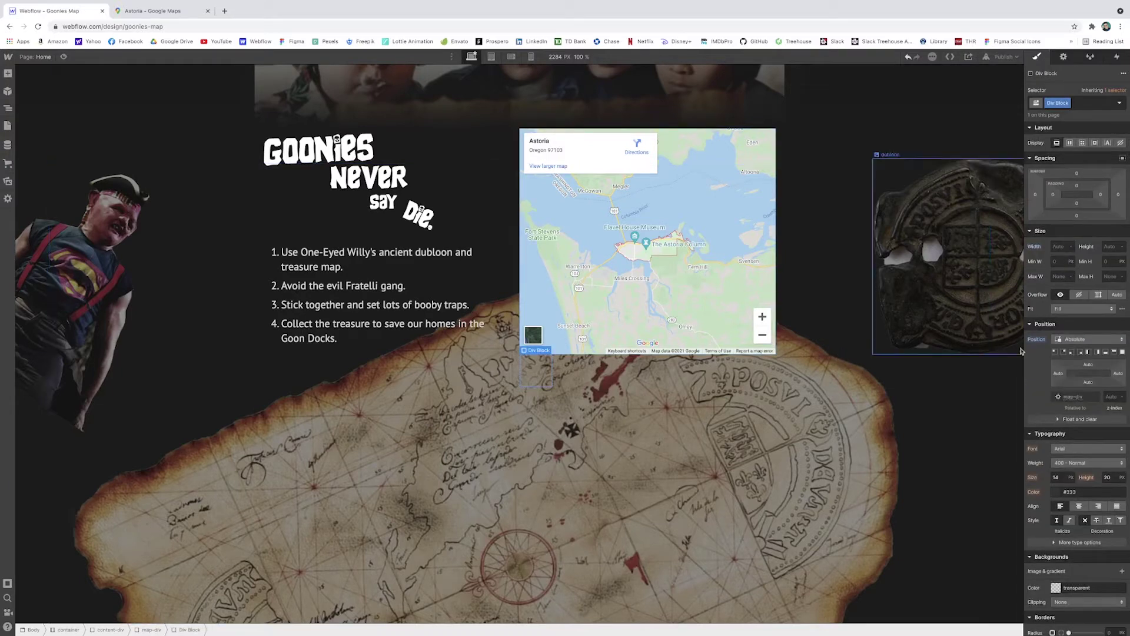
Stretch the absolute div block to cover the entire map-div and name its class overlay.
click(1122, 351)
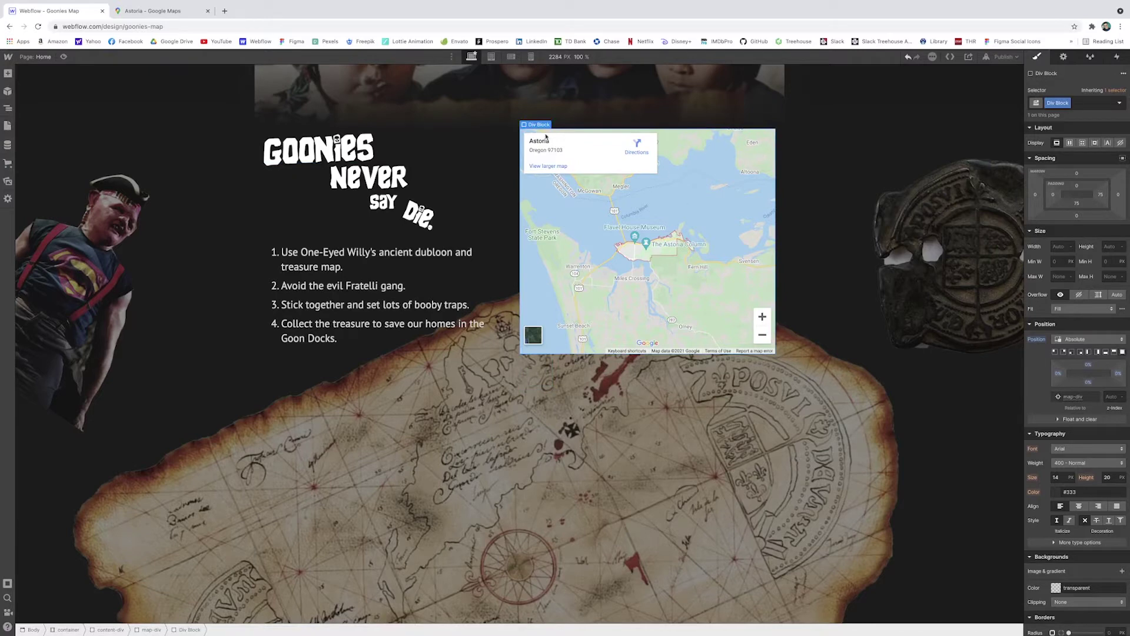
click(1060, 103)
text(dverlay)
key(Return)
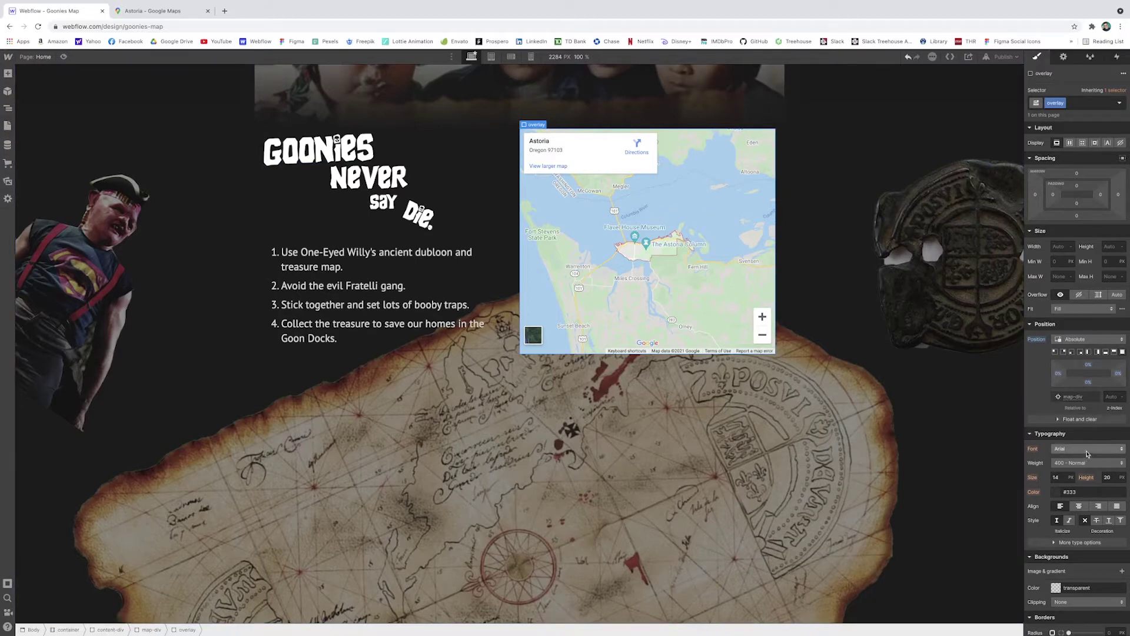
Give the overlay a linear gradient background whose starting color stop is red (#b82525).
scroll(1089, 450, down, 3)
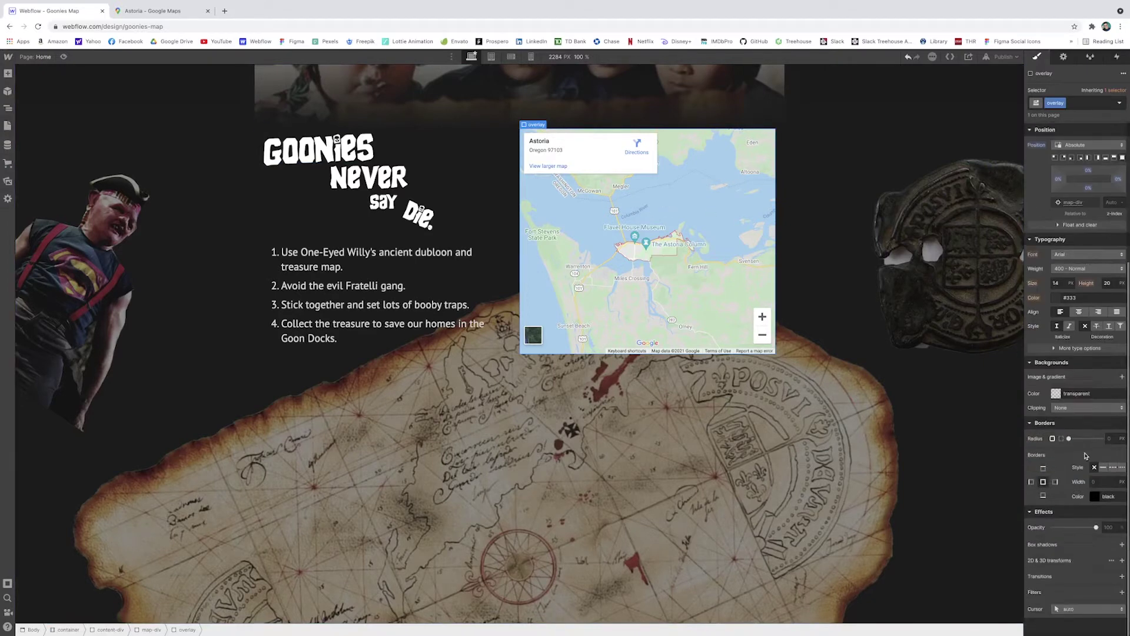
click(1122, 373)
click(1117, 405)
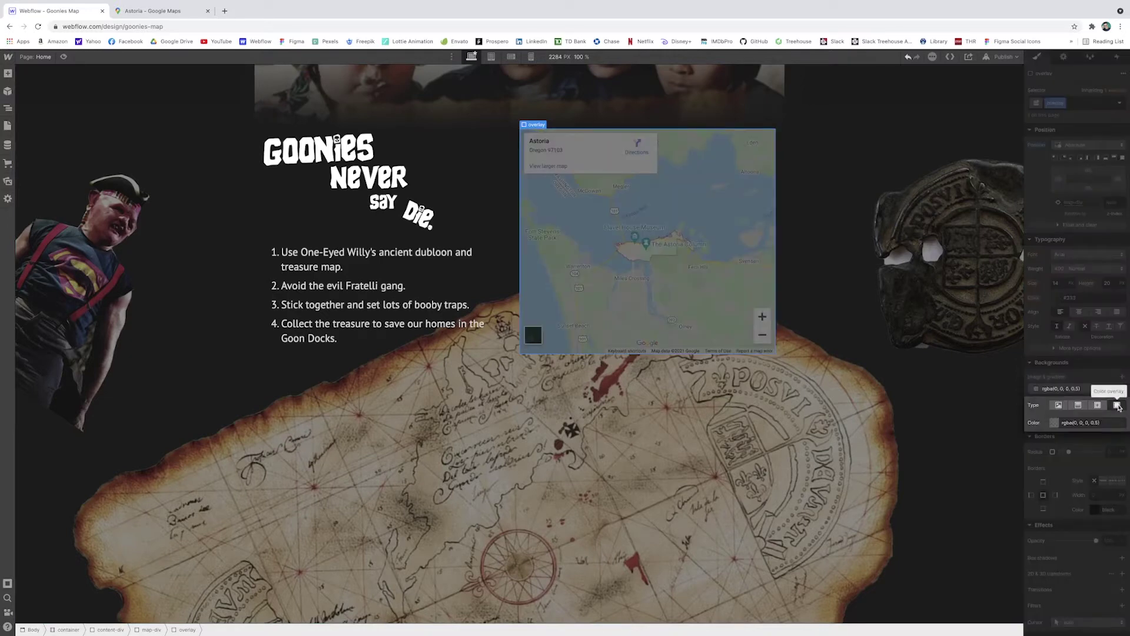
click(1081, 406)
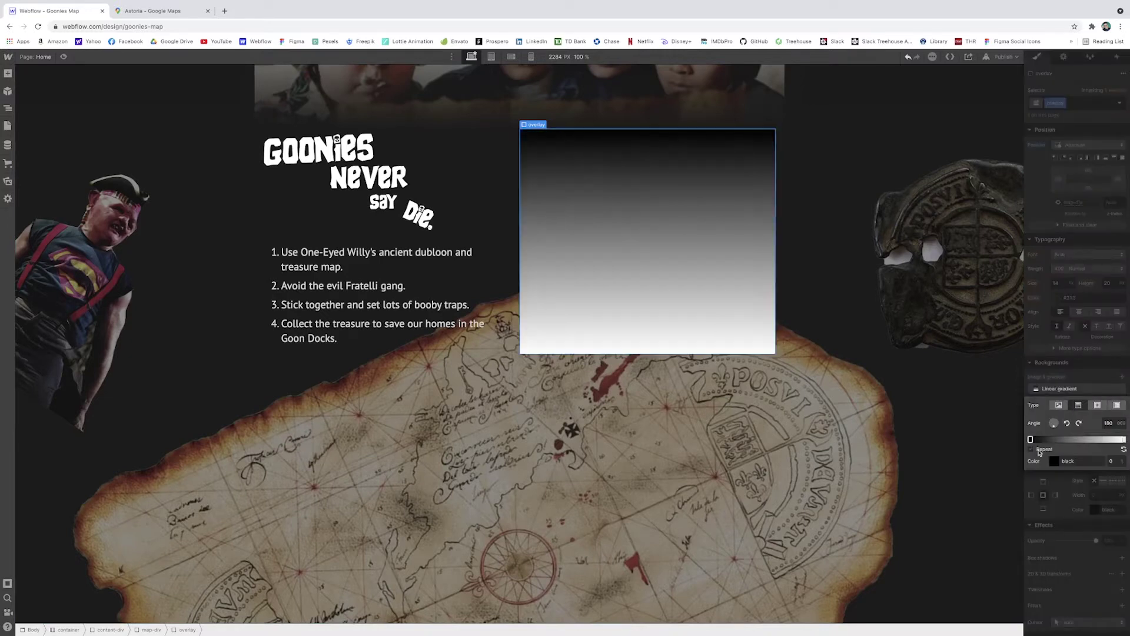
click(1052, 461)
click(1087, 492)
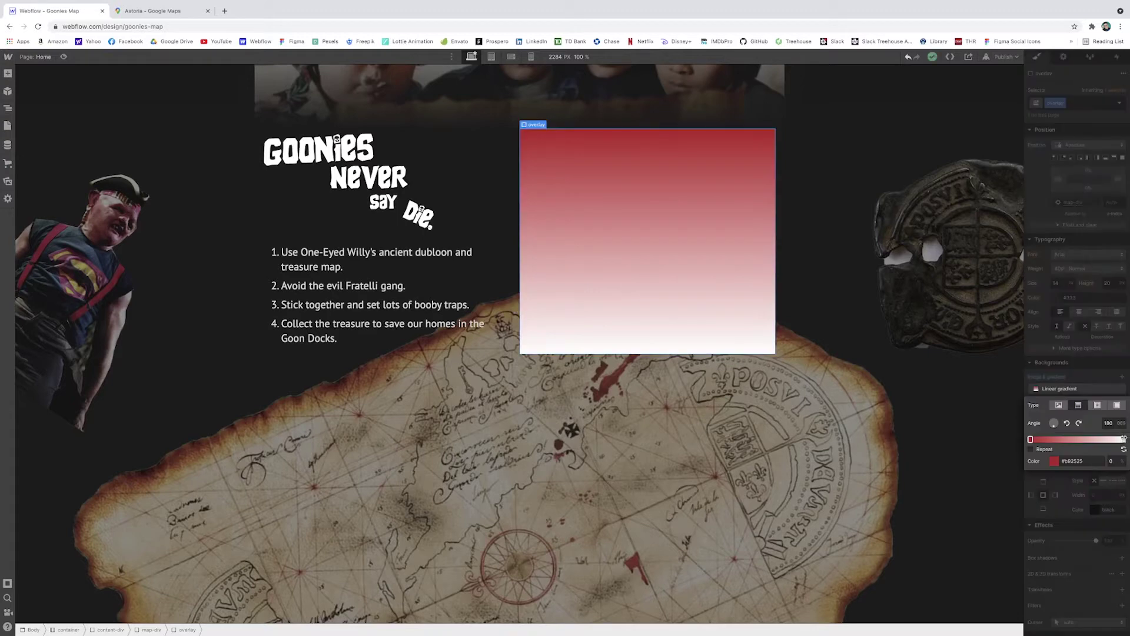
Make the end color stop of the overlay's gradient fully transparent and deselect the overlay.
click(1124, 439)
click(1057, 464)
drag(1090, 554, 986, 547)
click(995, 478)
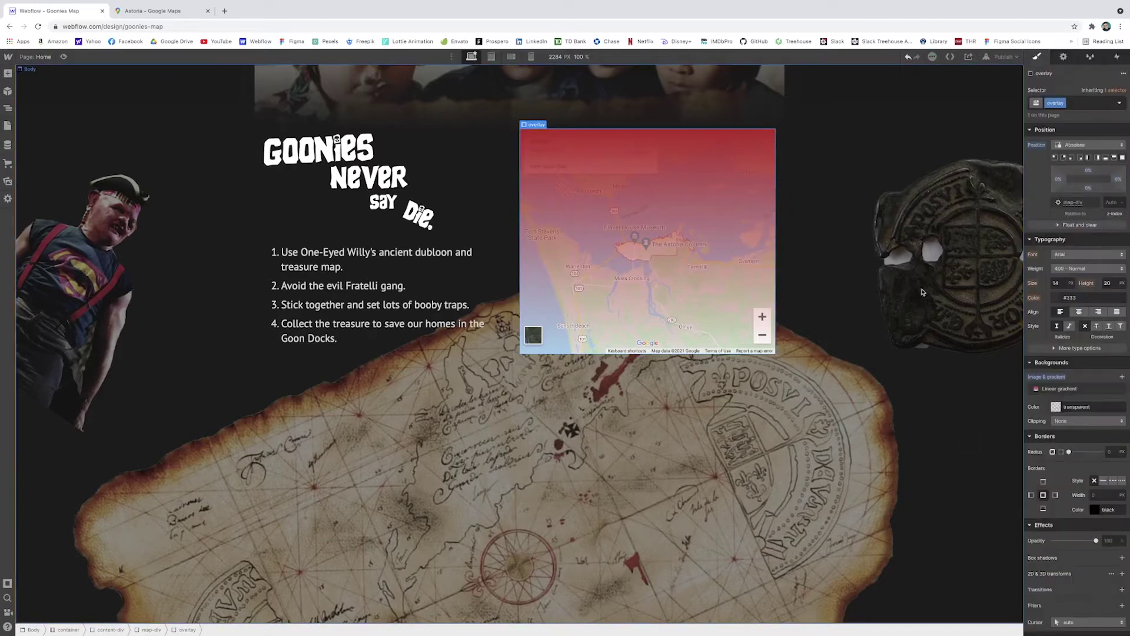
key(Escape)
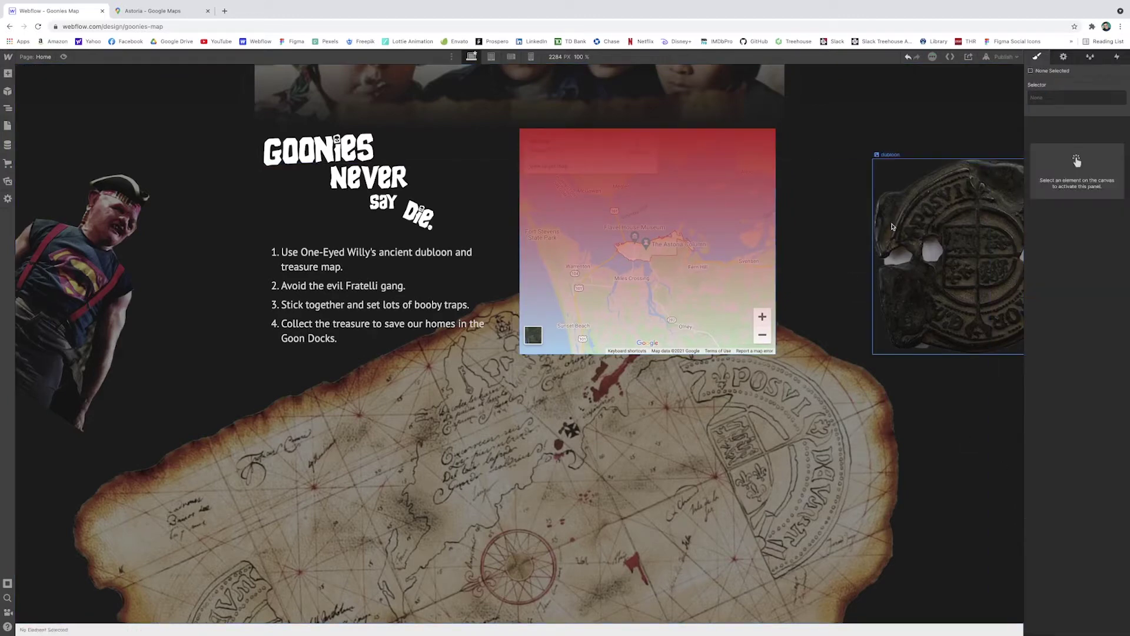
Set the opacity of the overlay's Hover state to 0%.
click(700, 226)
scroll(1084, 294, down, 5)
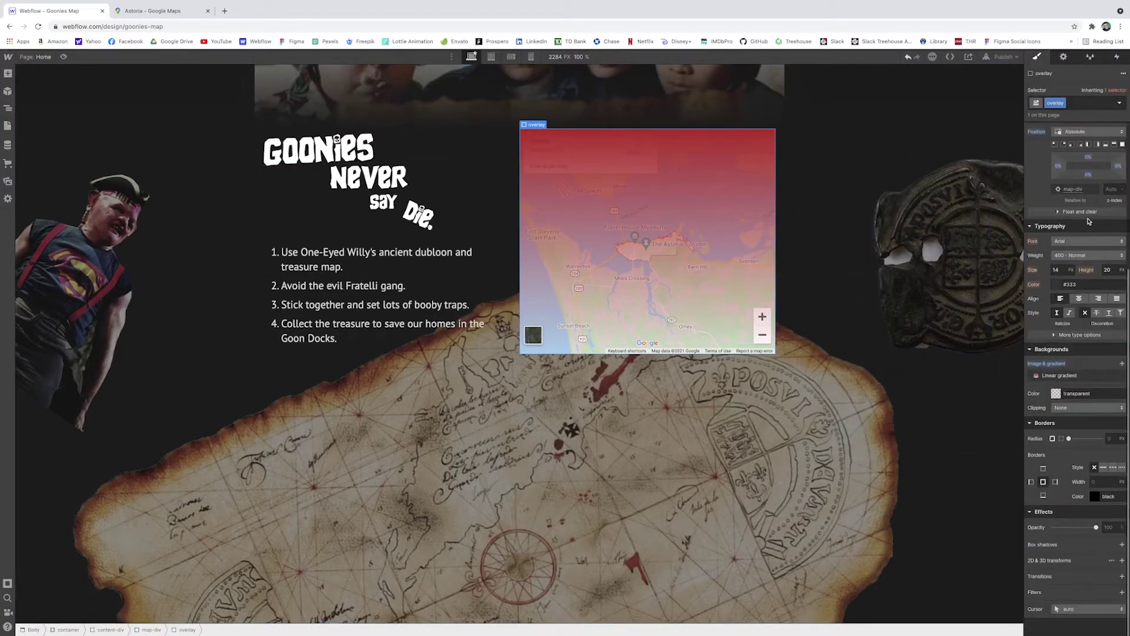
click(1119, 103)
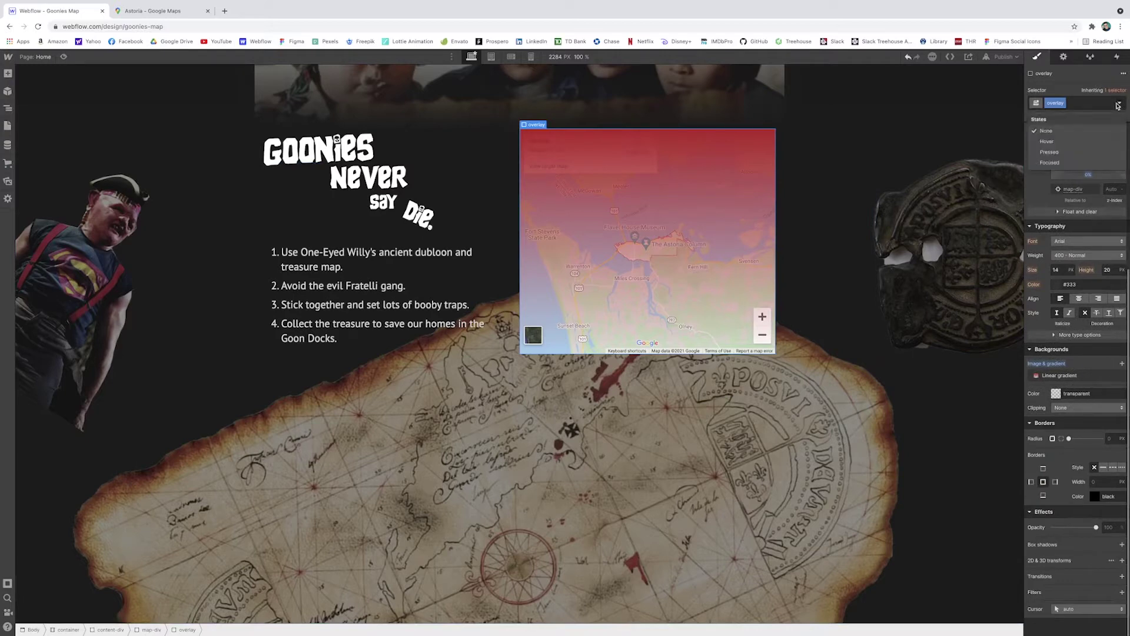
click(1085, 141)
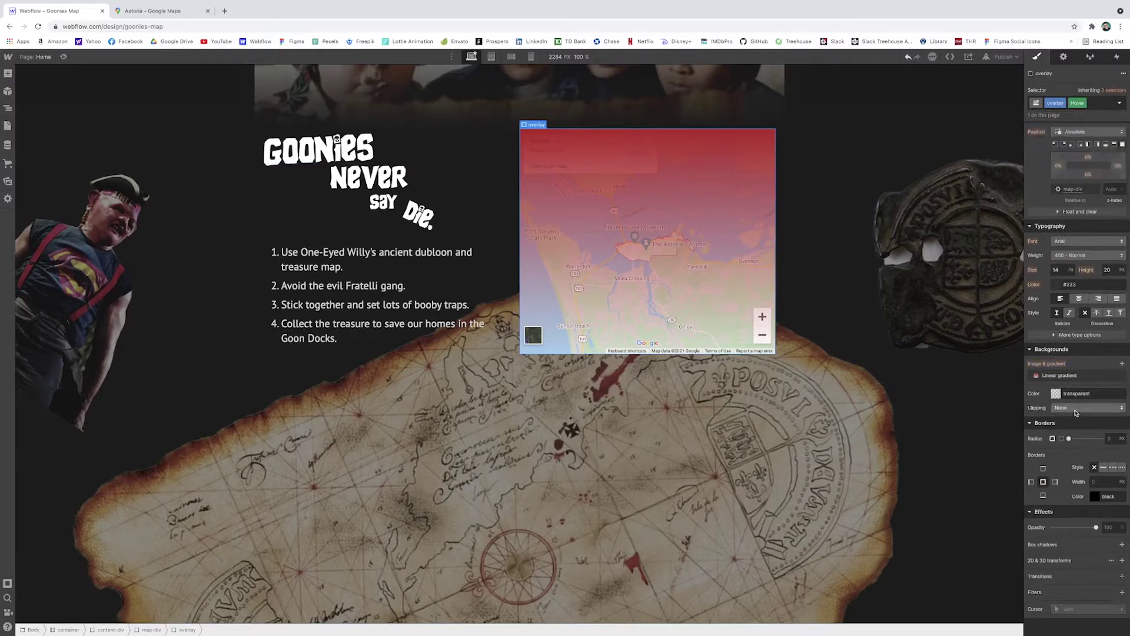
click(1113, 527)
text(0)
key(Escape)
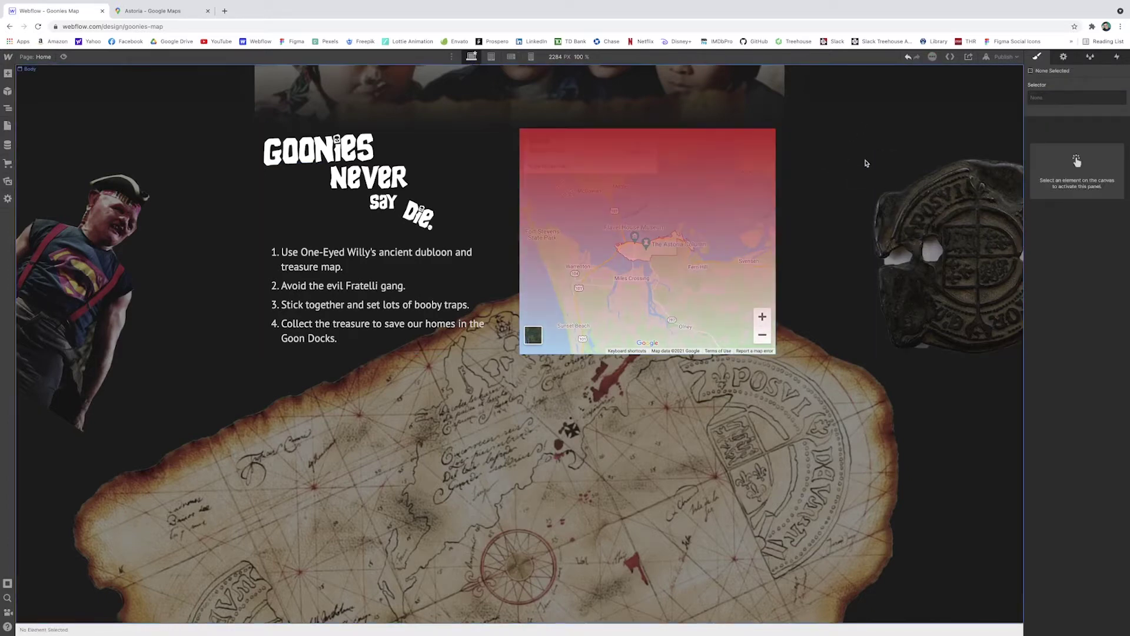
Preview the page to check the overlay on the map, then return to the design view and select the overlay.
click(677, 247)
scroll(519, 190, up, 2)
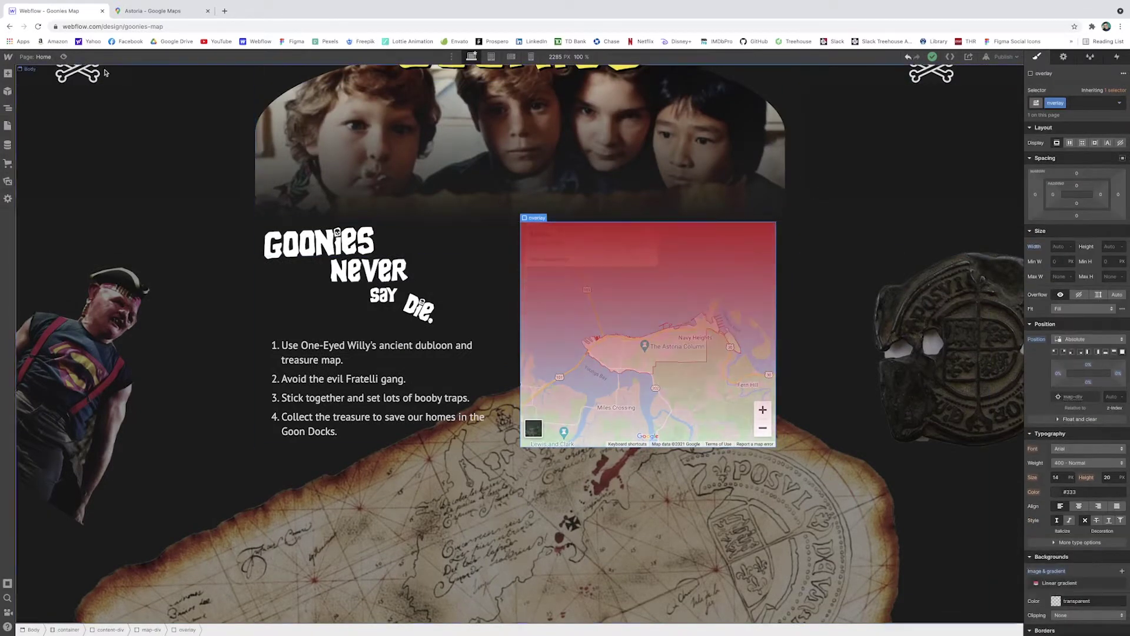
click(64, 56)
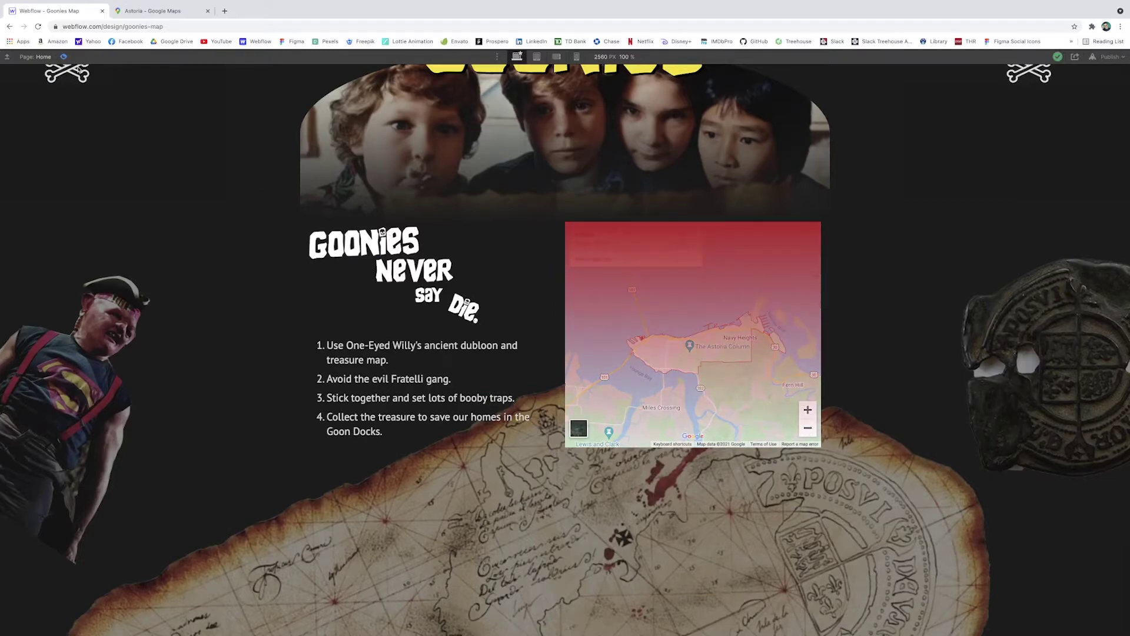
key(ctrl+shift+p)
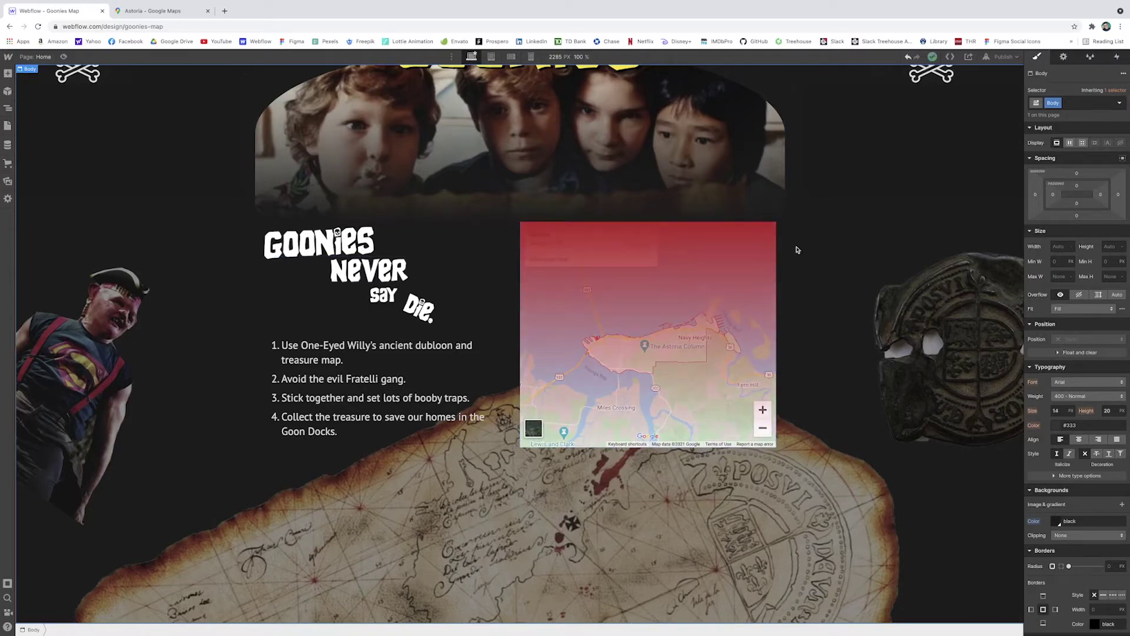
click(630, 304)
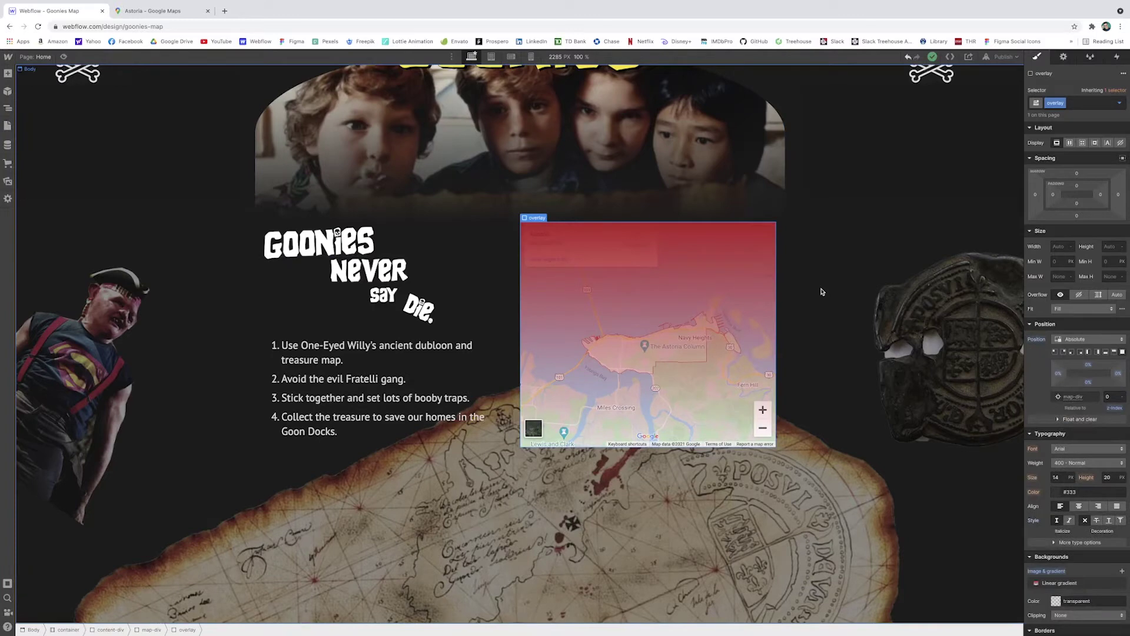
Check the HTML Embed's code against the embed HTML in Google Maps, return to Webflow, close the code editor, and select the map-div.
key(z)
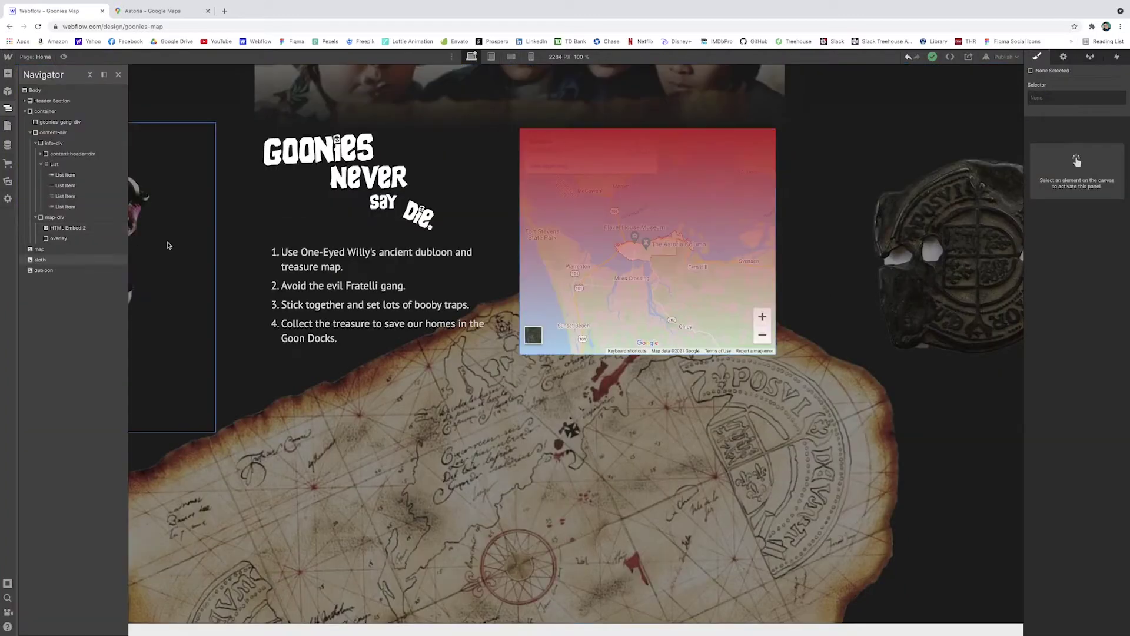
double_click(559, 246)
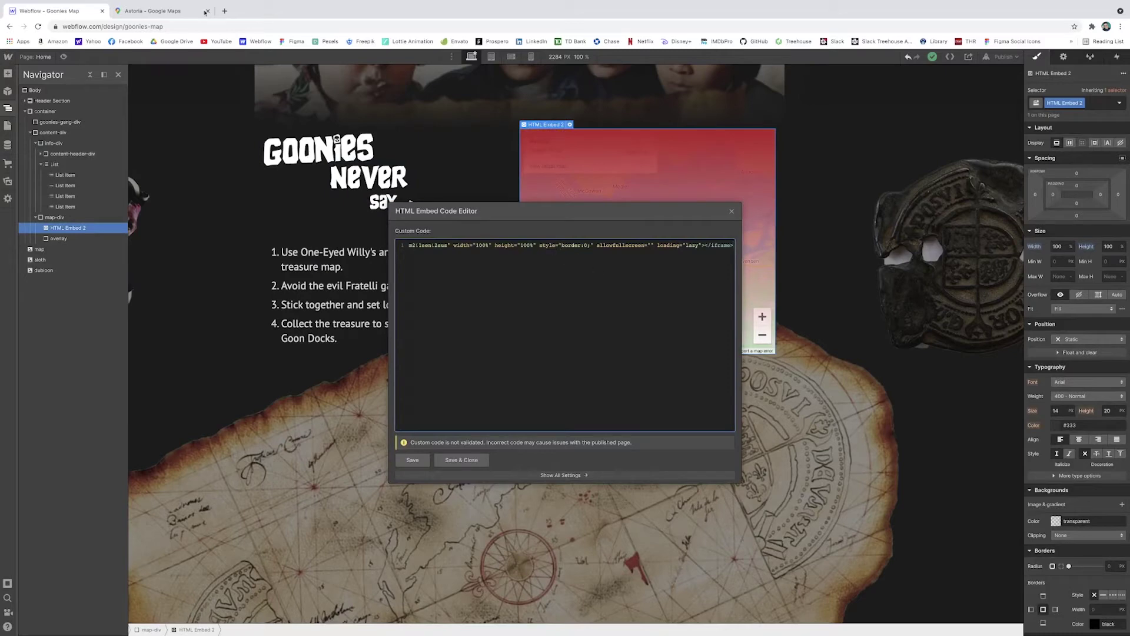
click(158, 10)
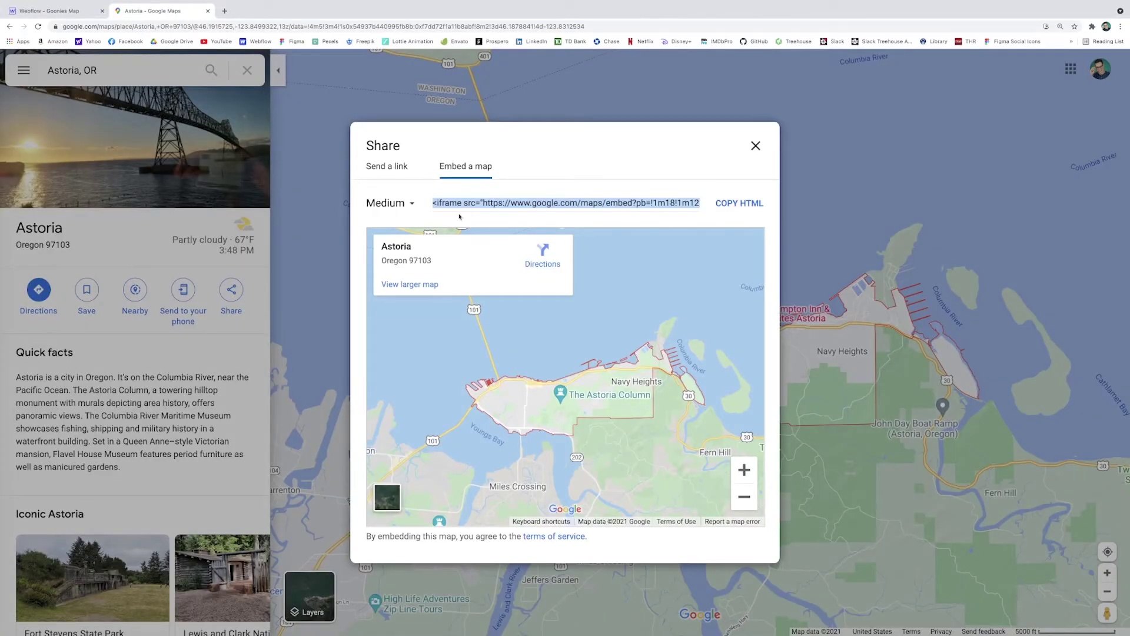
key(ctrl+c)
click(53, 11)
key(ctrl+v)
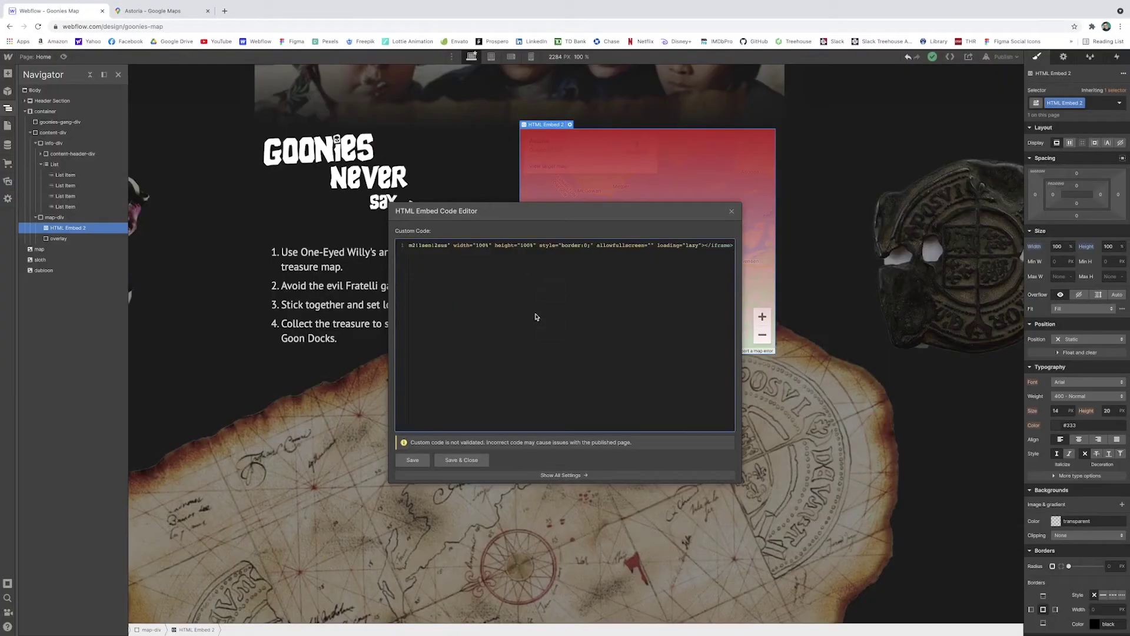
click(465, 462)
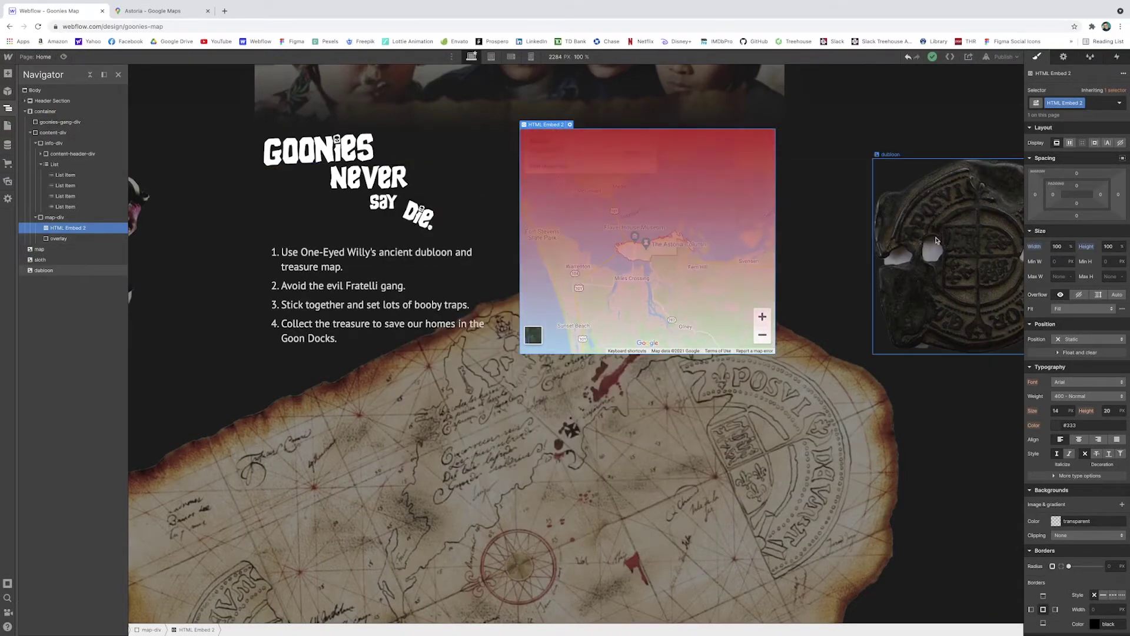
click(65, 219)
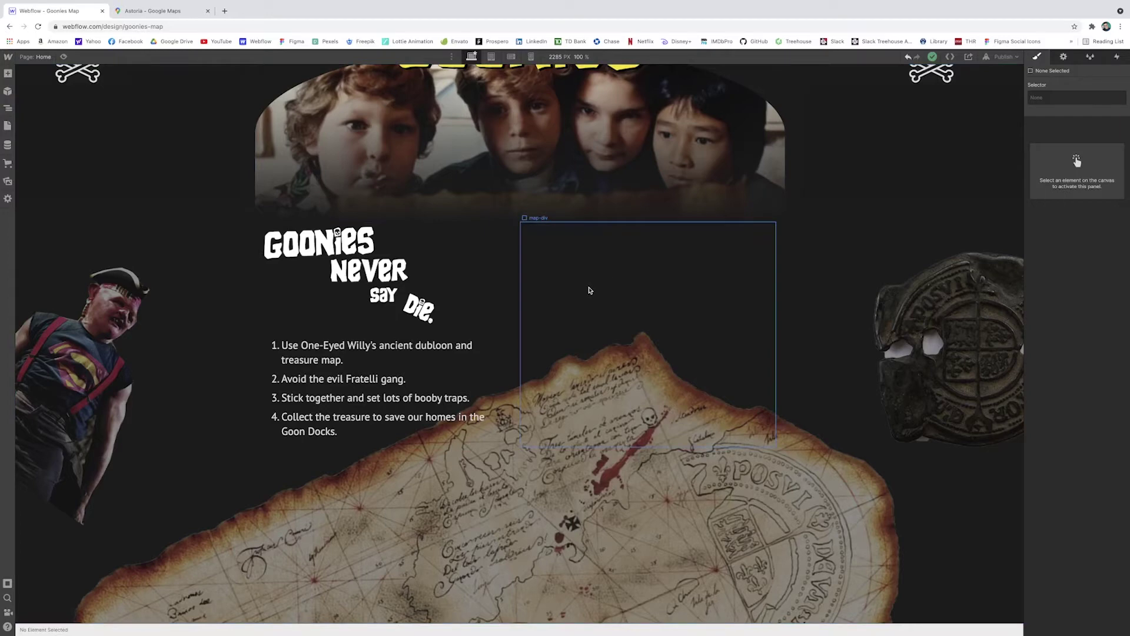
Add a Map element inside the empty map-div.
click(684, 277)
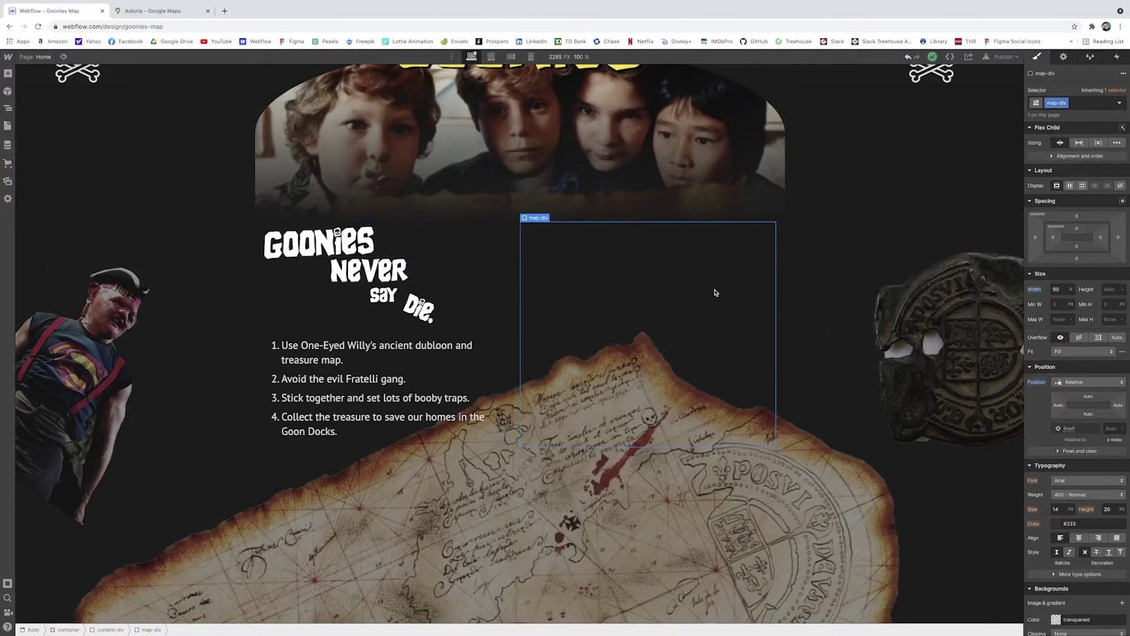
key(ctrl+k)
text(map)
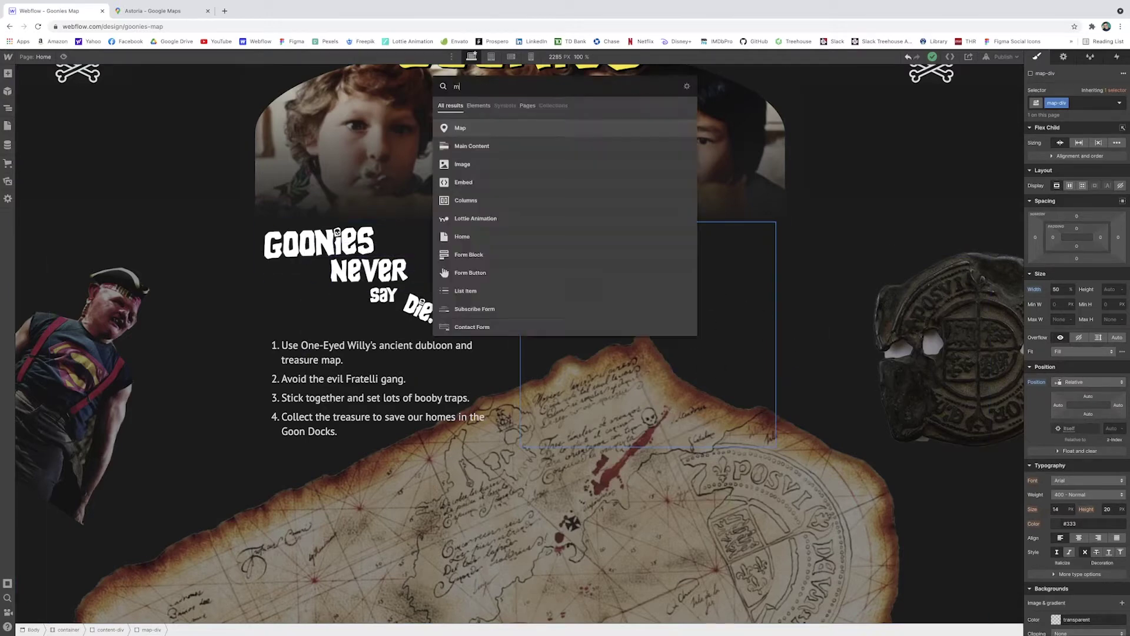
click(480, 131)
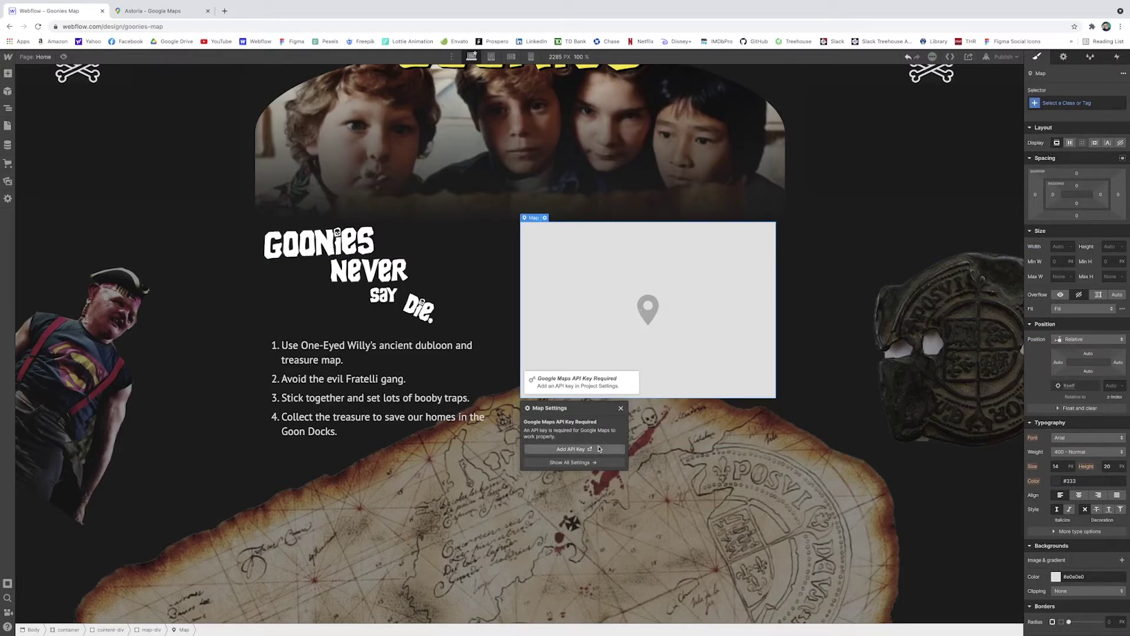
Open the project's Google Maps integration settings and follow the link for creating a Google Maps JavaScript API key.
click(564, 451)
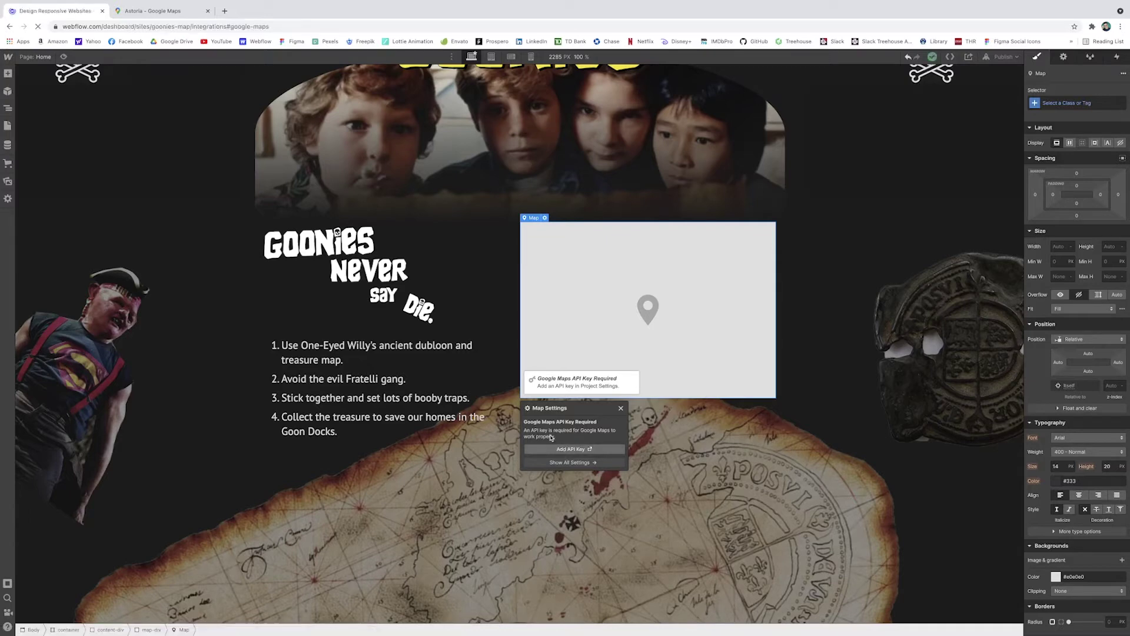
scroll(626, 220, up, 5)
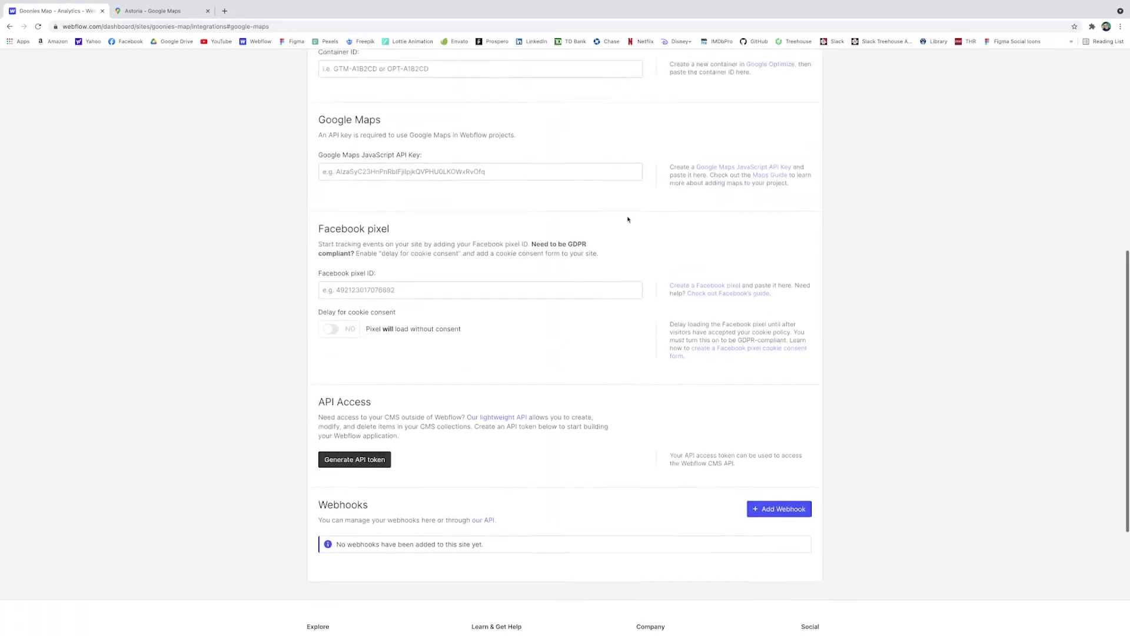
scroll(628, 220, down, 3)
scroll(520, 230, up, 6)
scroll(601, 177, down, 8)
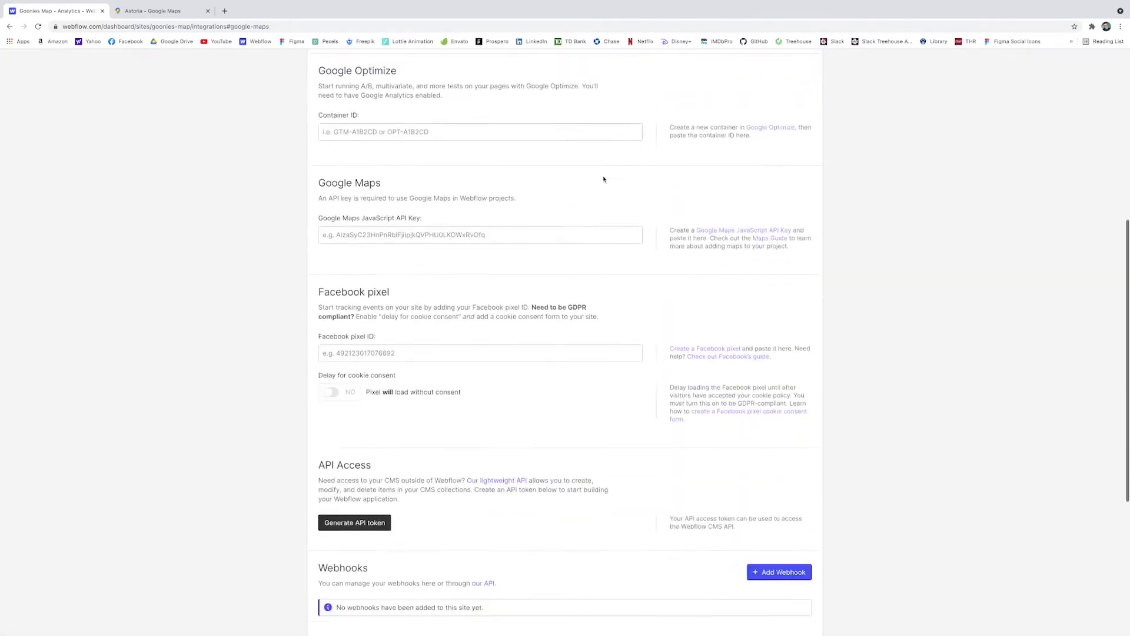
scroll(407, 85, up, 1)
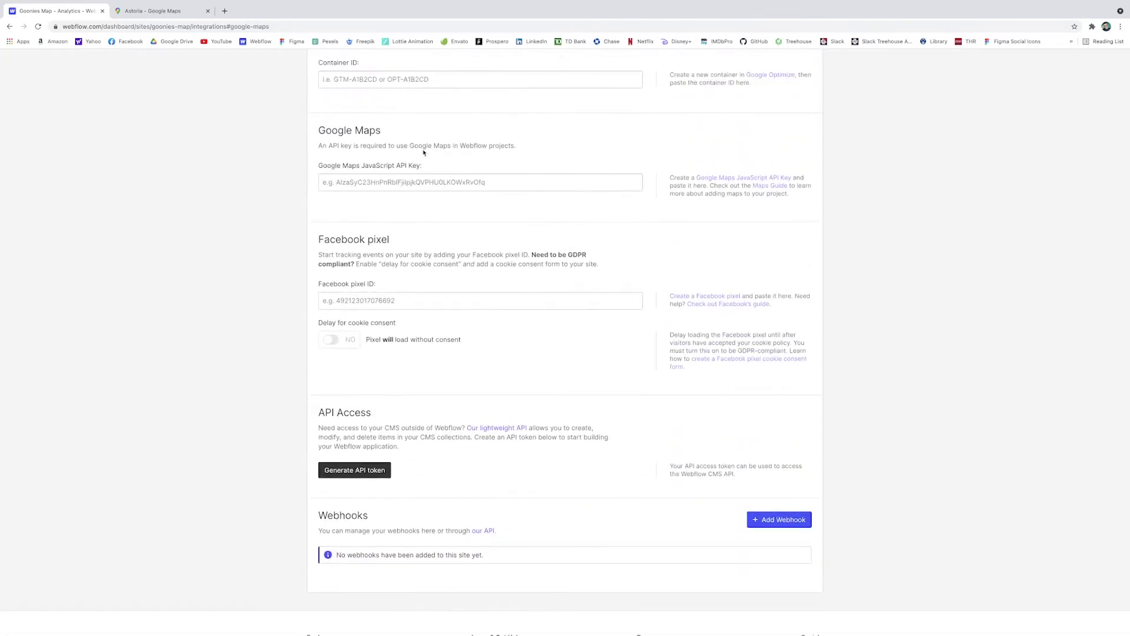
click(719, 181)
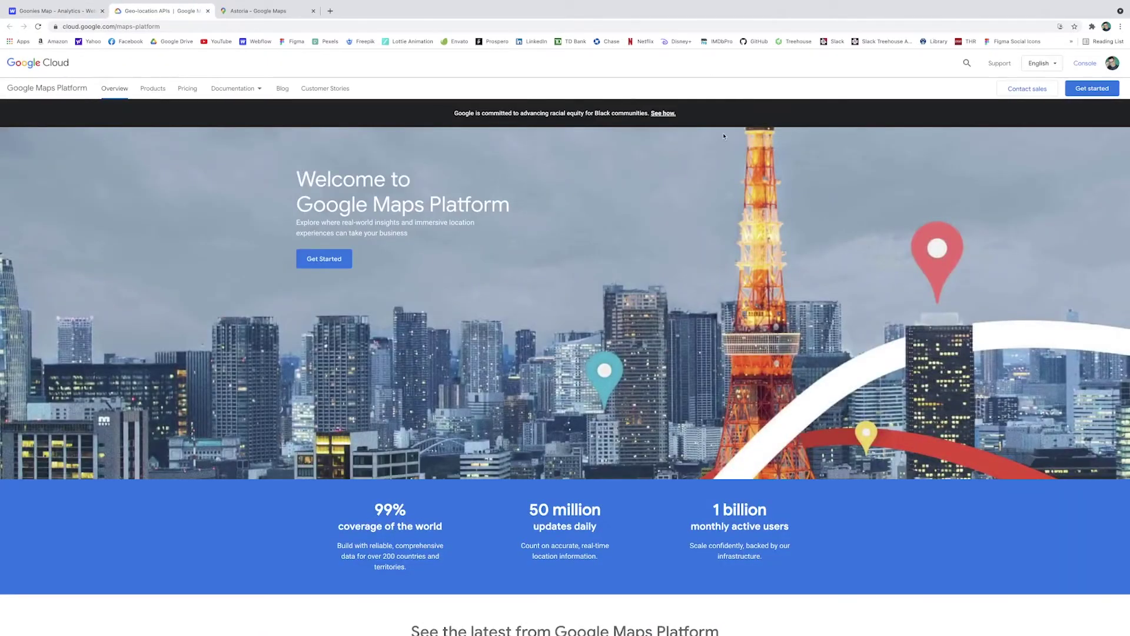
Switch Google Cloud to the other signed-in Google account and get started with Google Maps Platform.
click(1111, 66)
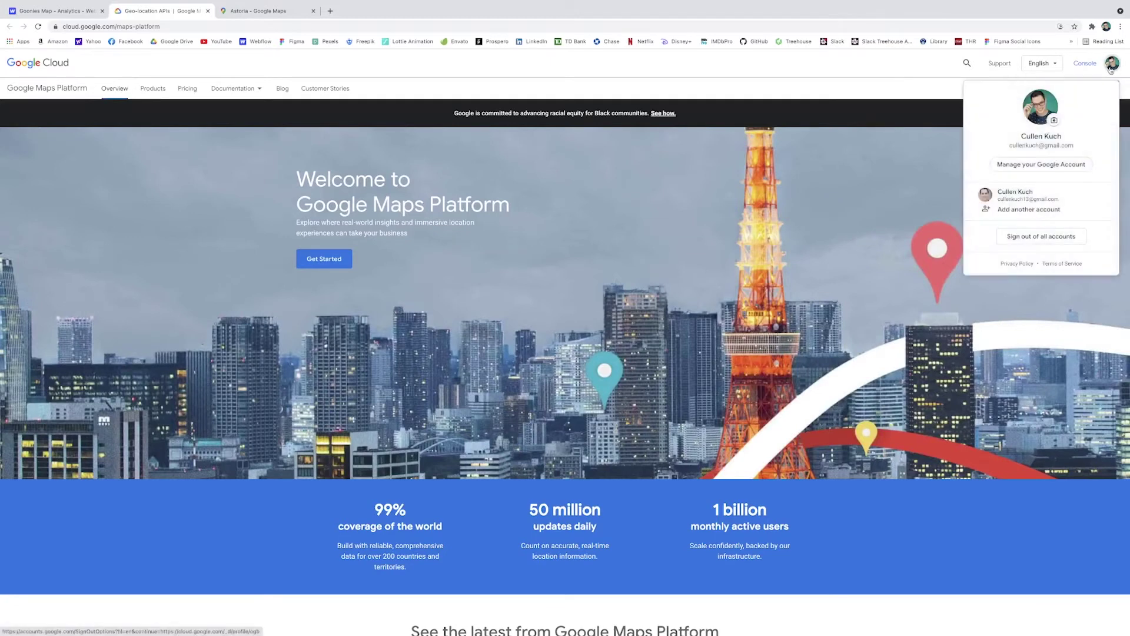
click(1025, 195)
click(332, 262)
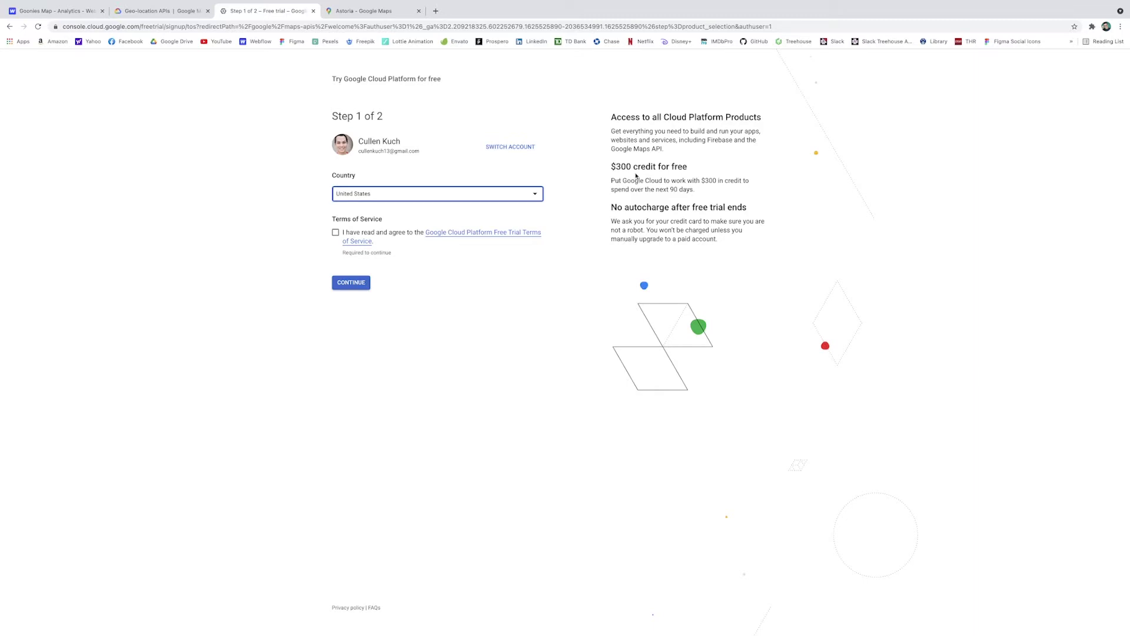
Agree to the free trial Terms of Service, choose a credit or debit card as the payment method, and start the free trial.
click(336, 232)
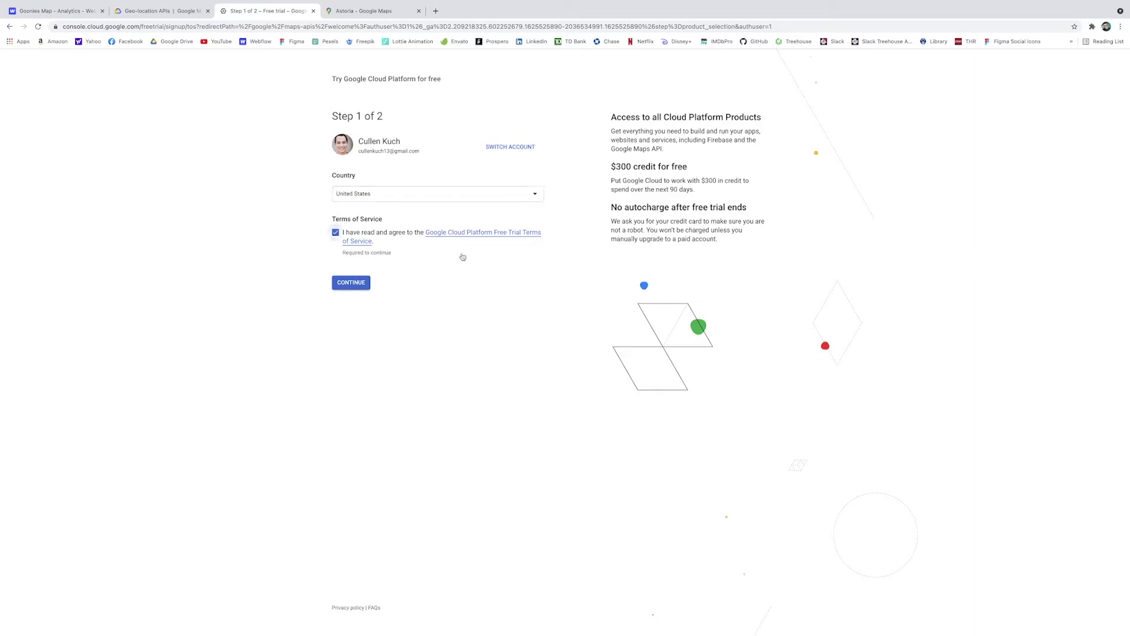
click(361, 287)
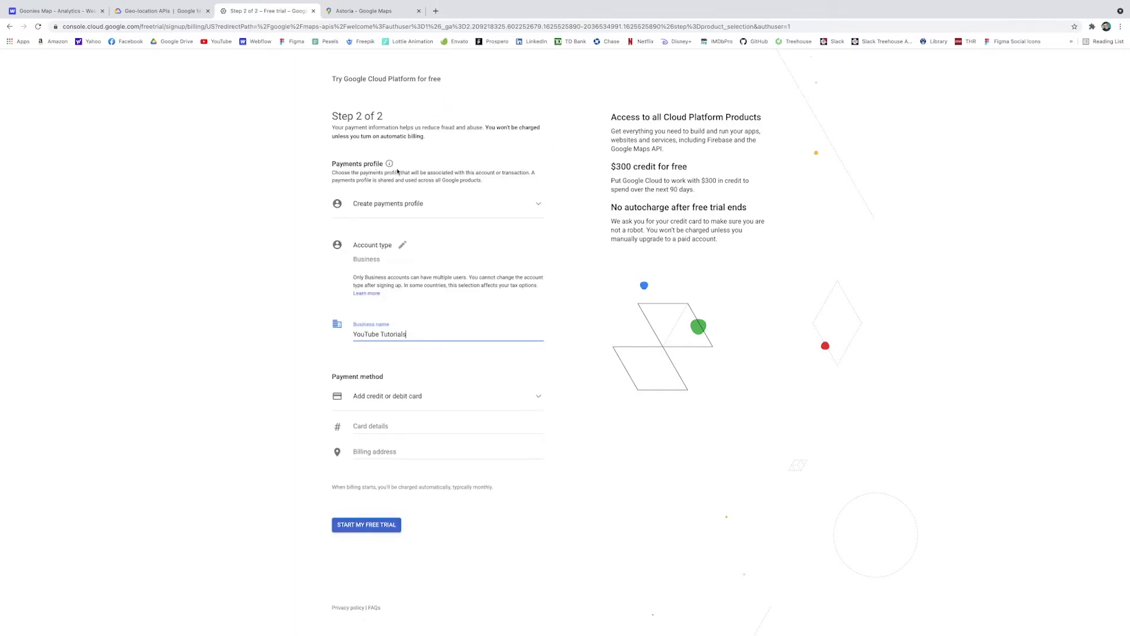
click(254, 339)
click(422, 404)
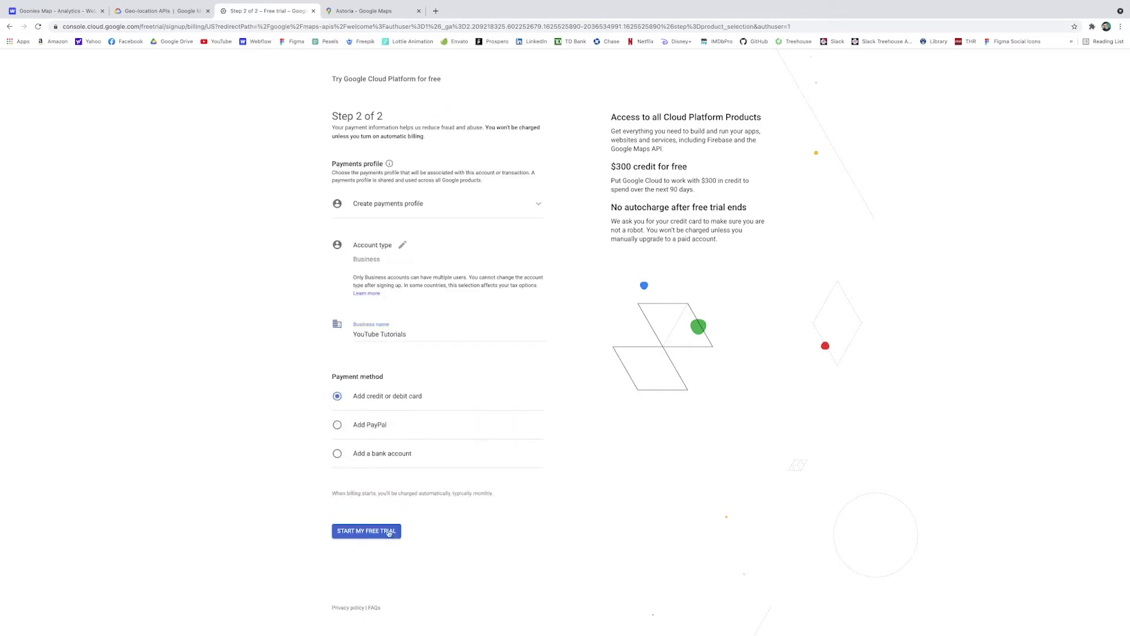
click(380, 398)
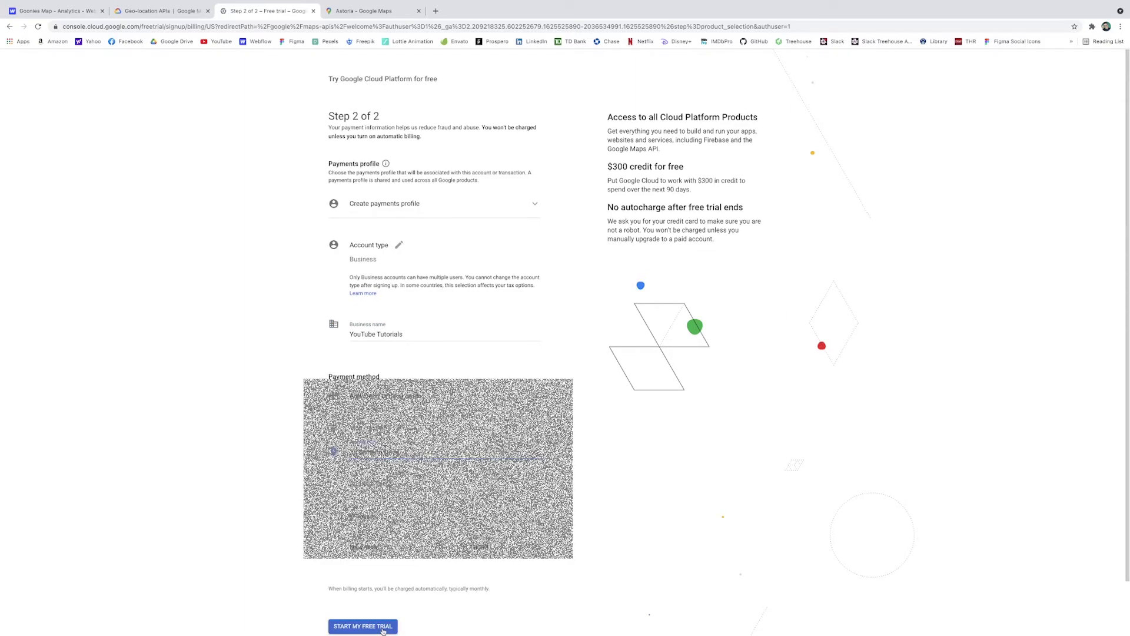
click(383, 628)
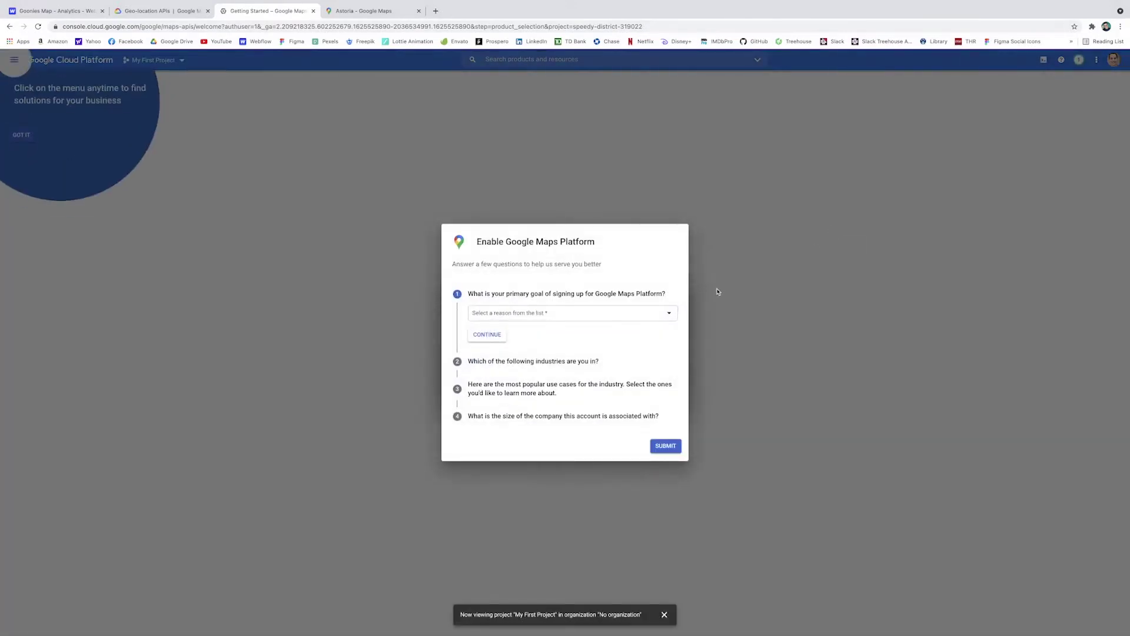
Answer the Google Maps Platform sign-up goal with "I'm here to build" and submit the questionnaire.
click(651, 320)
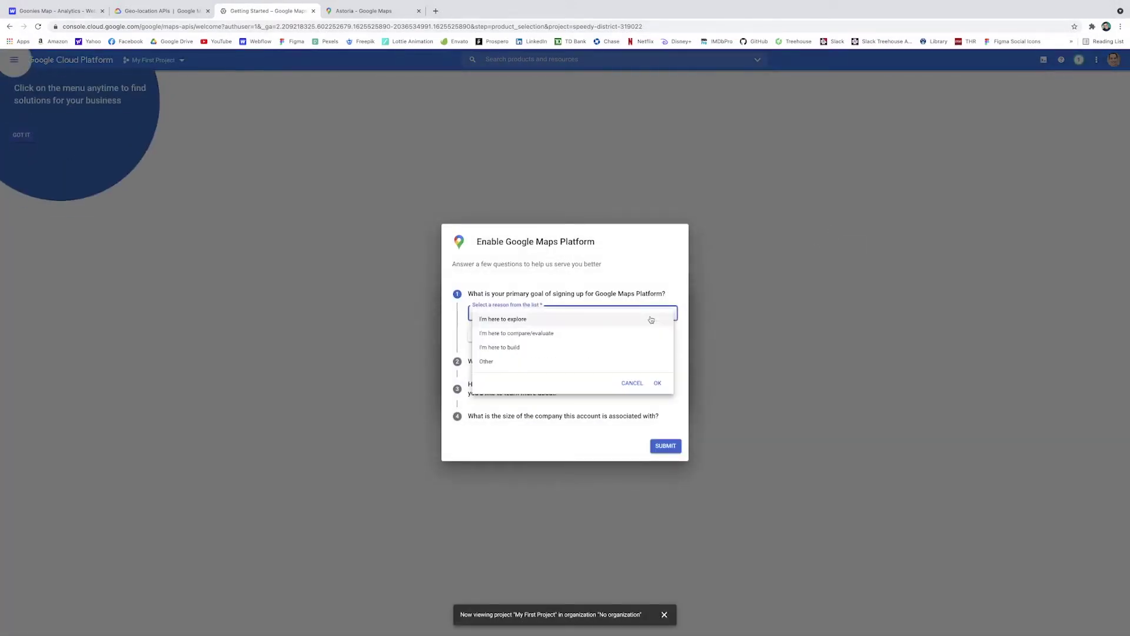
click(520, 345)
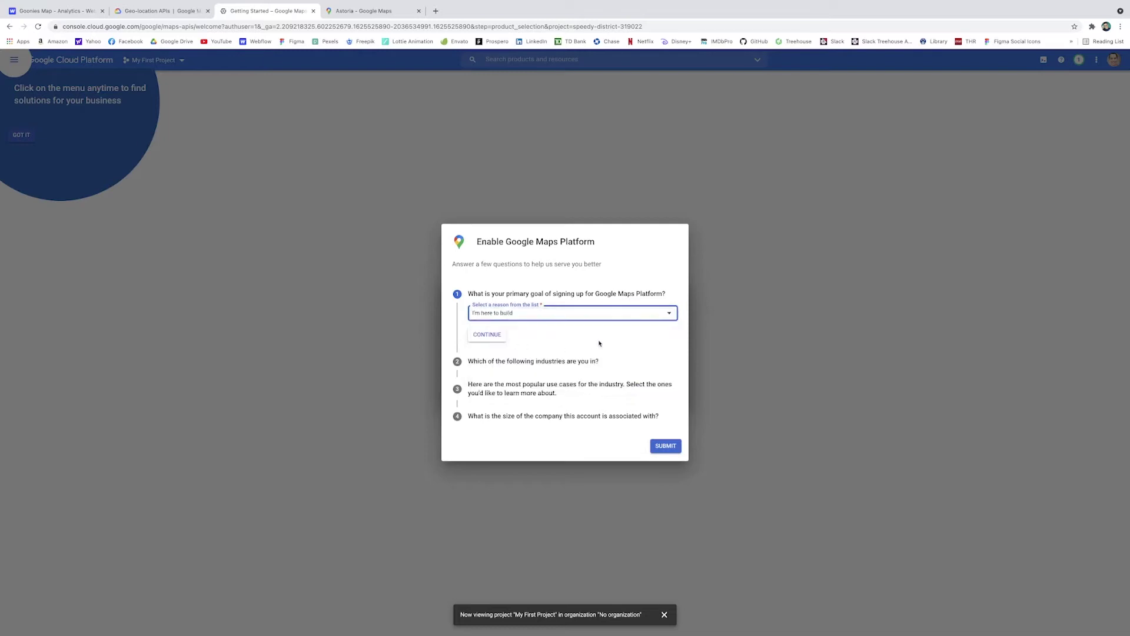
click(489, 334)
click(666, 445)
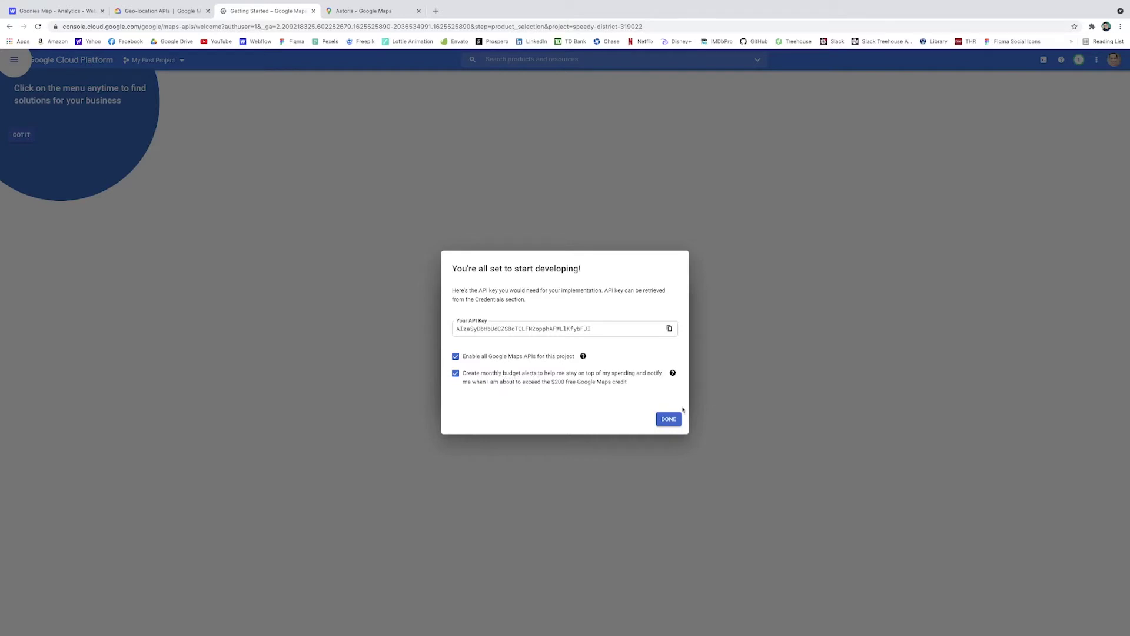
Copy the generated API key into Webflow's Google Maps JavaScript API Key setting and save the changes.
click(669, 328)
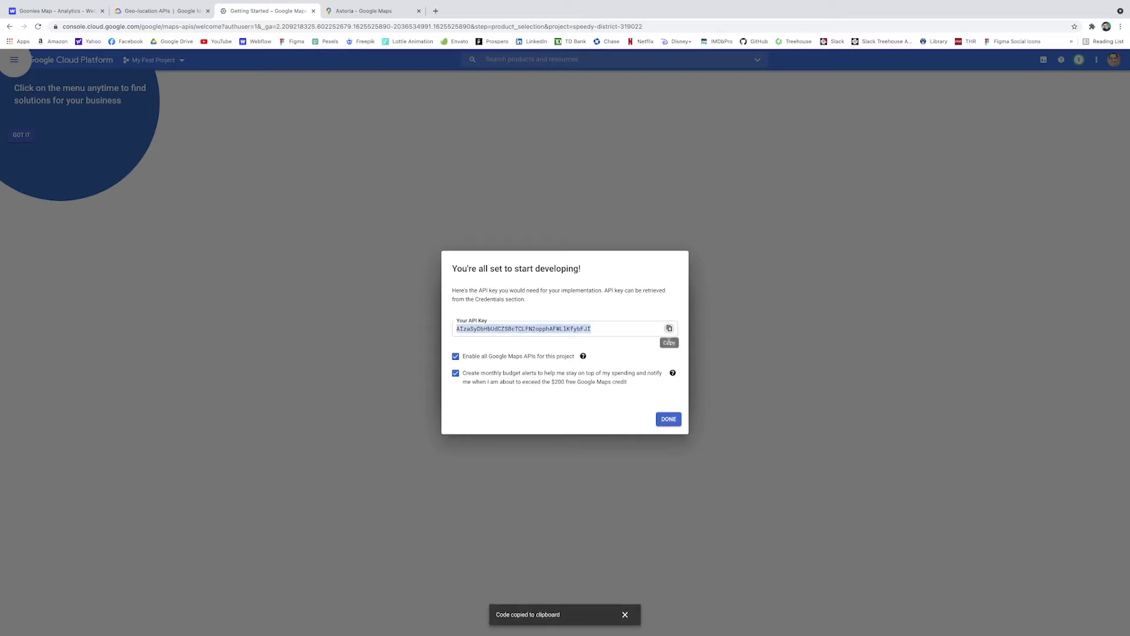
click(56, 10)
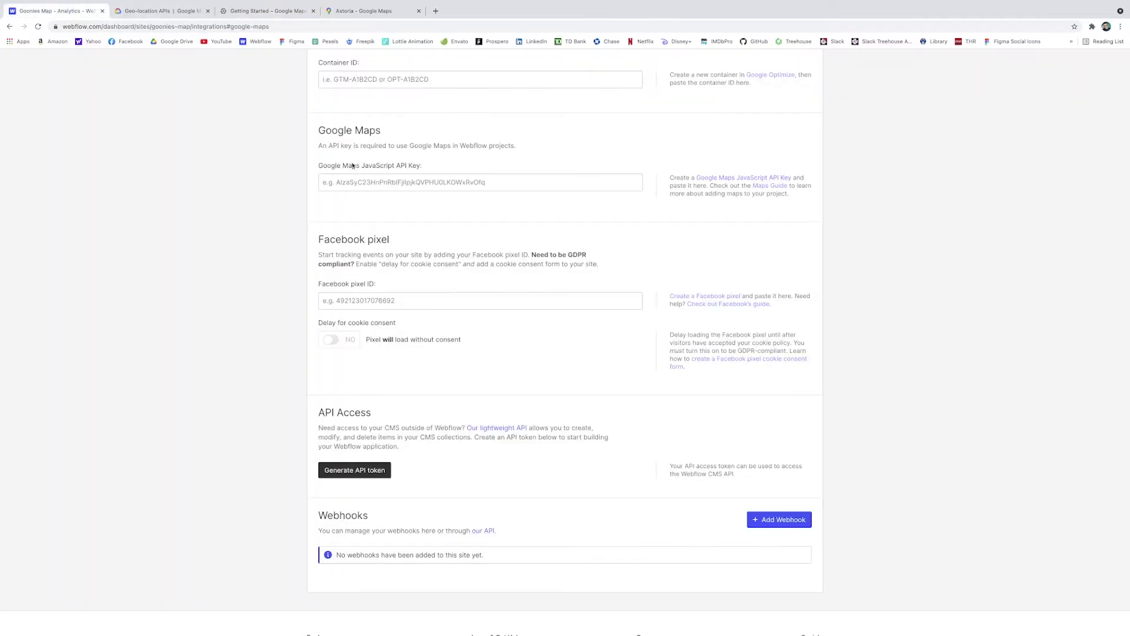
click(447, 177)
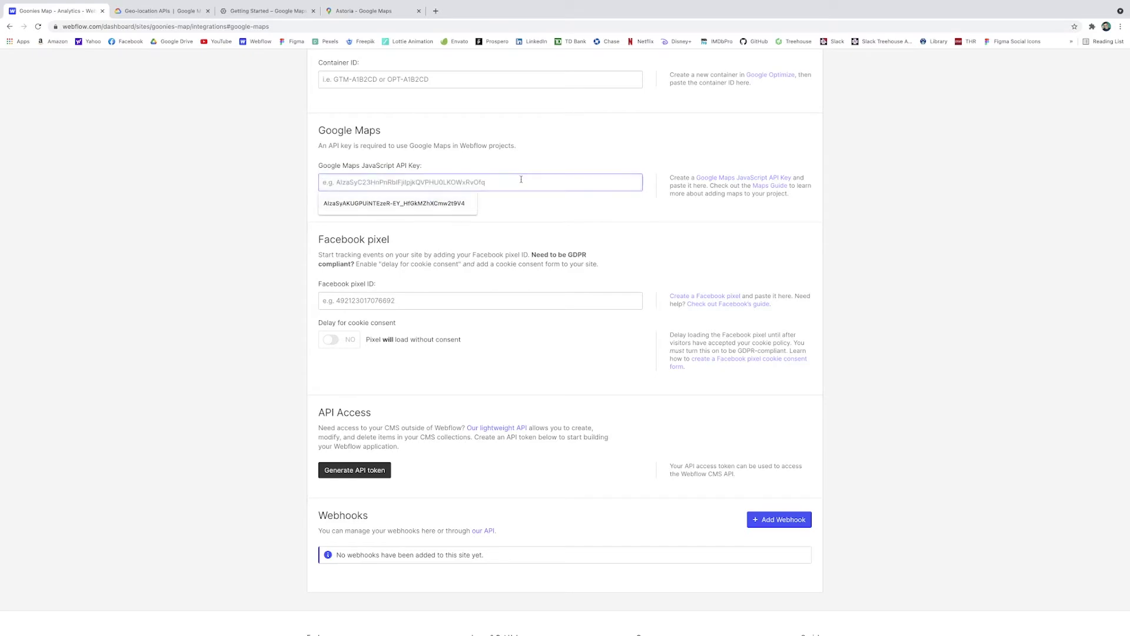
key(super+v)
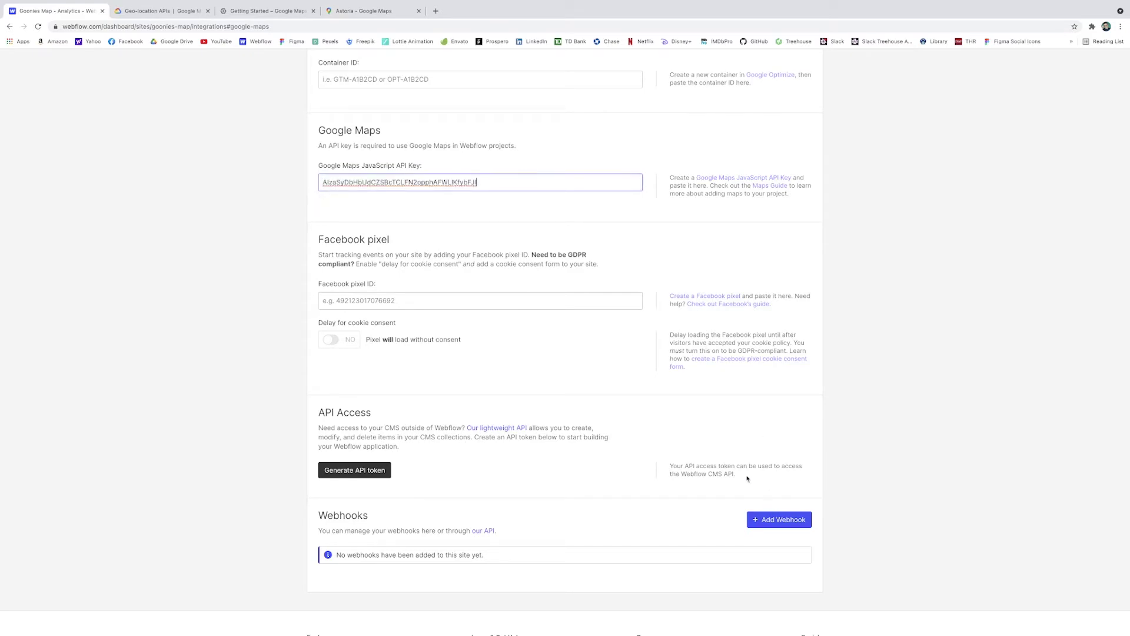
scroll(646, 232, up, 7)
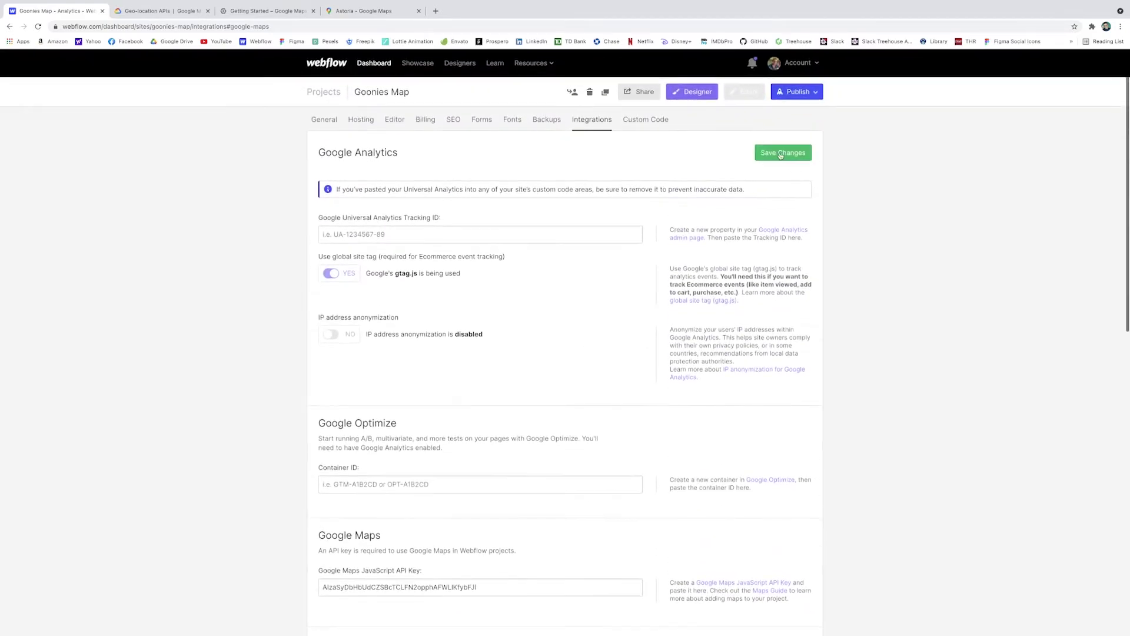
click(780, 154)
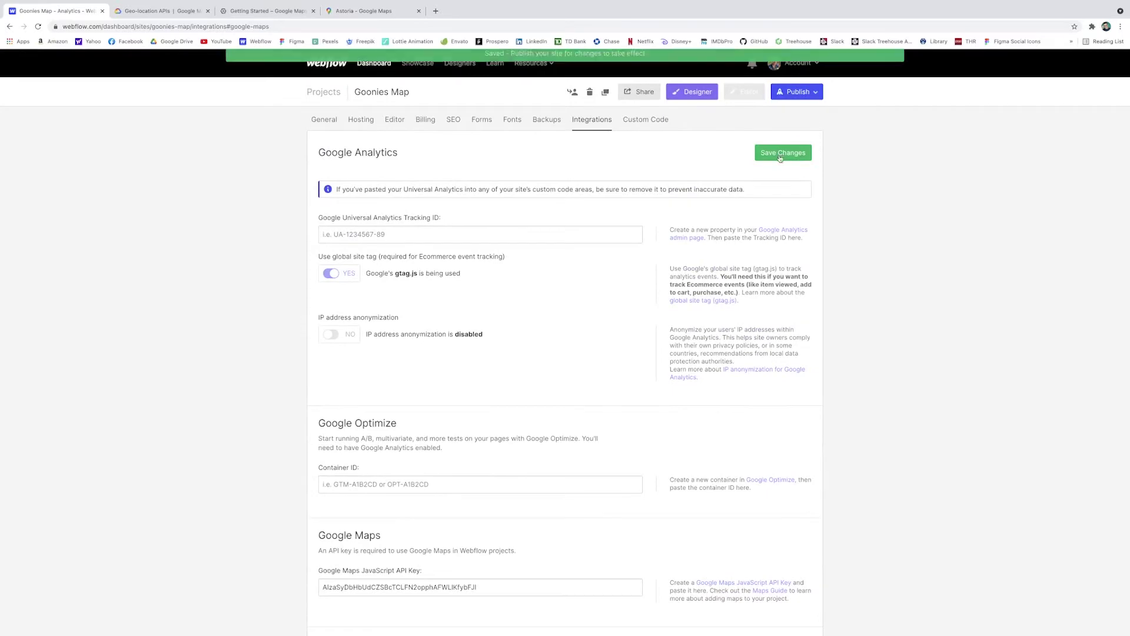
Return to the Designer, publish the site to goonies-map.webflow.io, and open the live page.
click(713, 94)
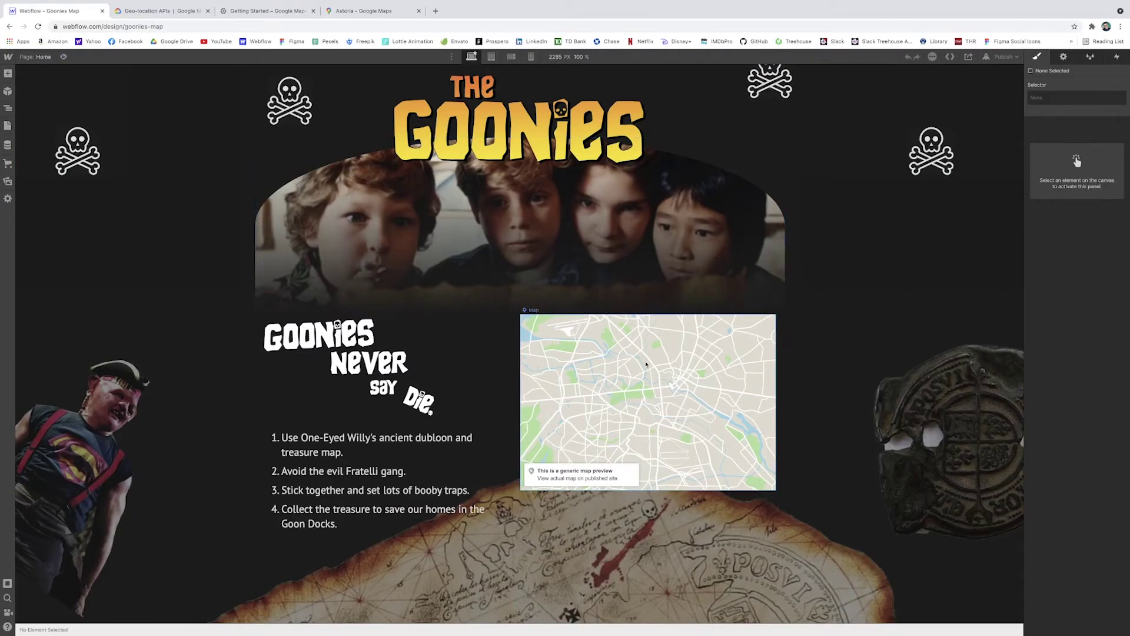
click(1002, 56)
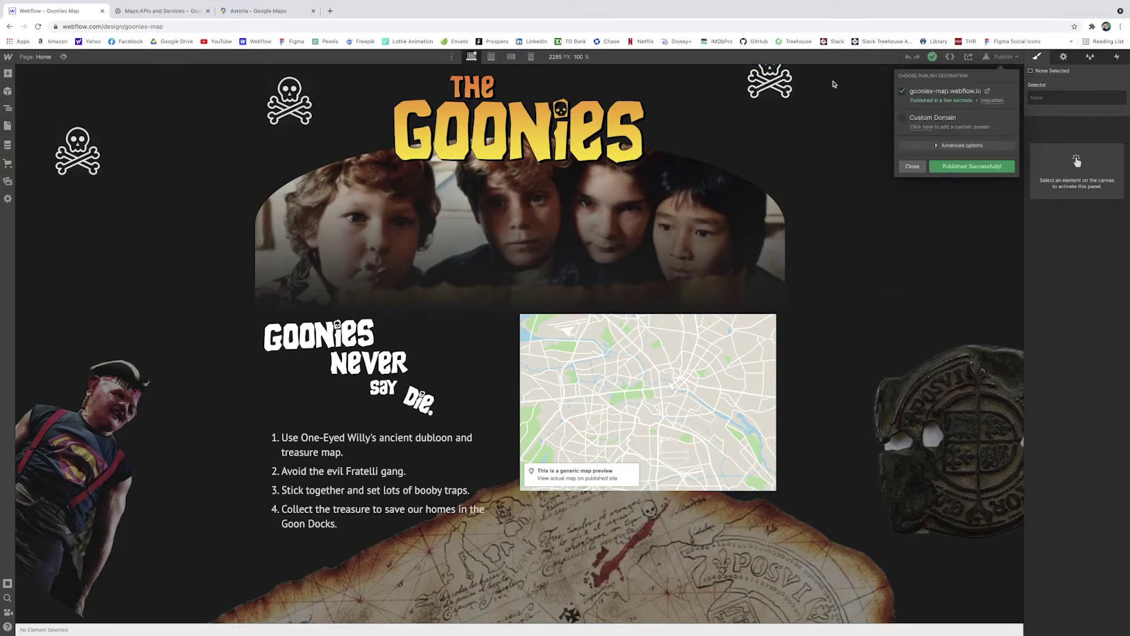
click(989, 93)
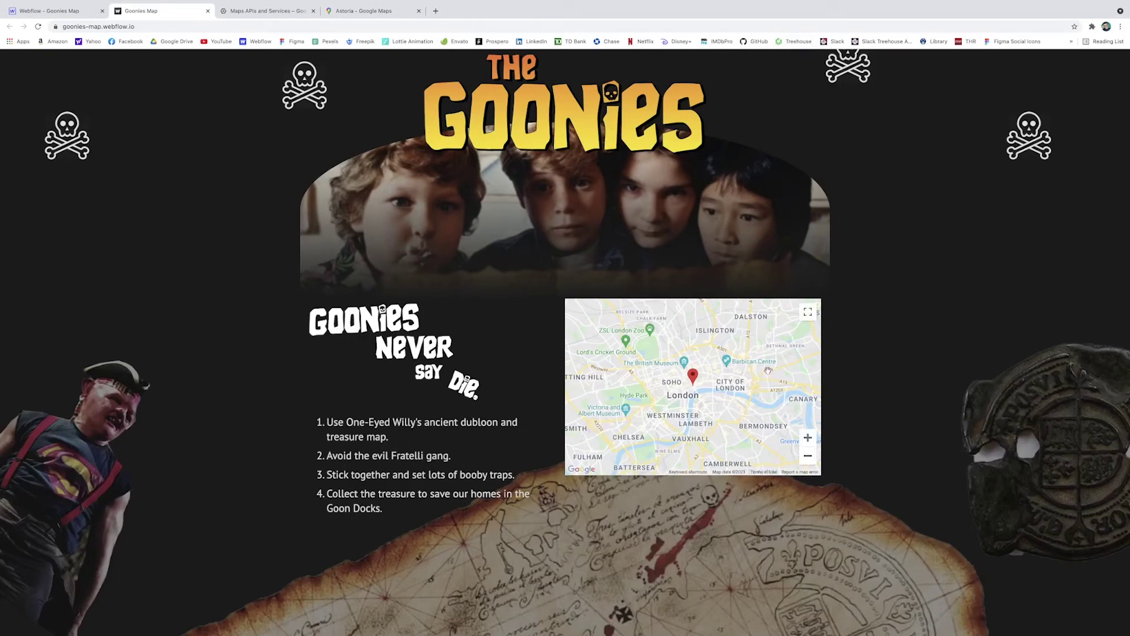
Test the live page's map by zooming and panning it.
scroll(724, 370, down, 2)
scroll(725, 370, up, 3)
drag(650, 401, 720, 395)
scroll(743, 369, down, 1)
scroll(686, 359, down, 1)
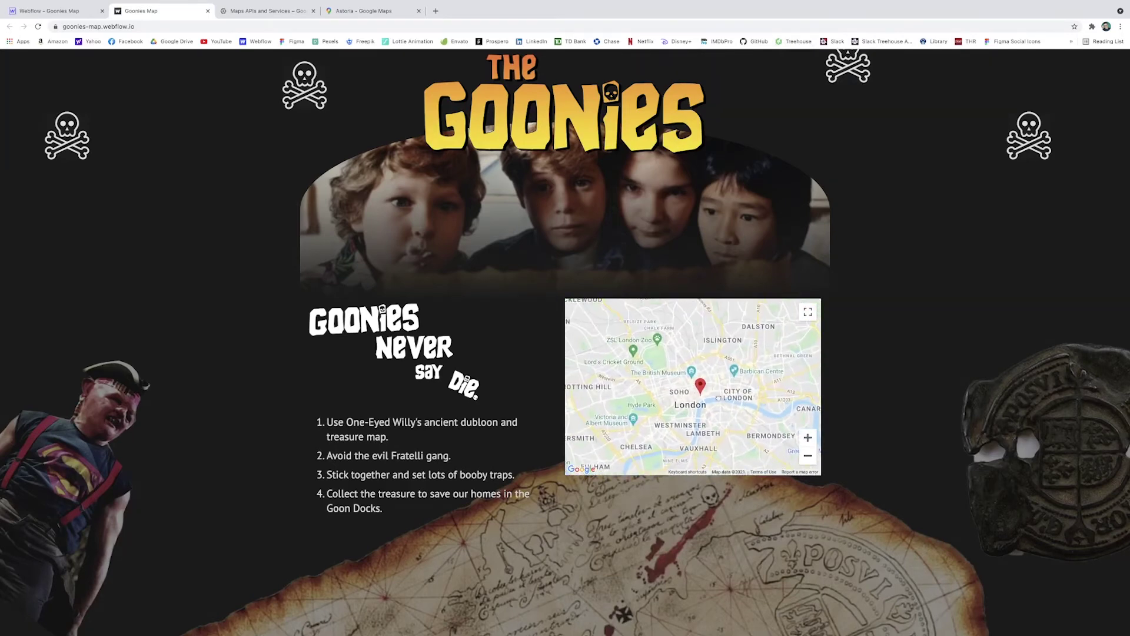
Back in the Webflow Designer, set the Map element's address to "Astoria, OR 97103, USA".
click(75, 13)
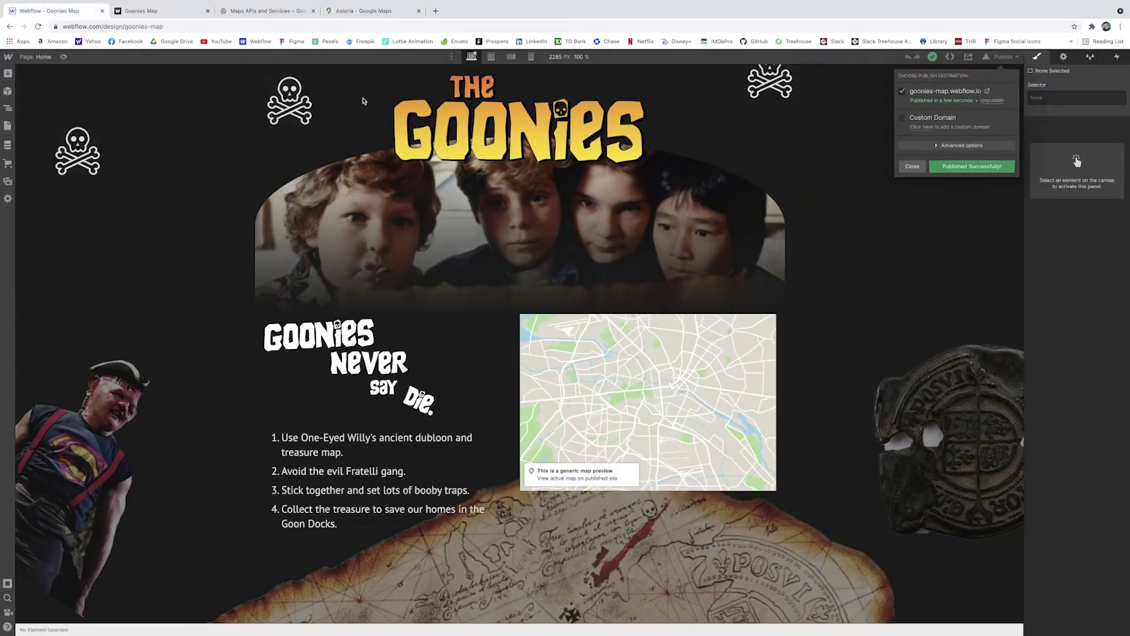
click(659, 398)
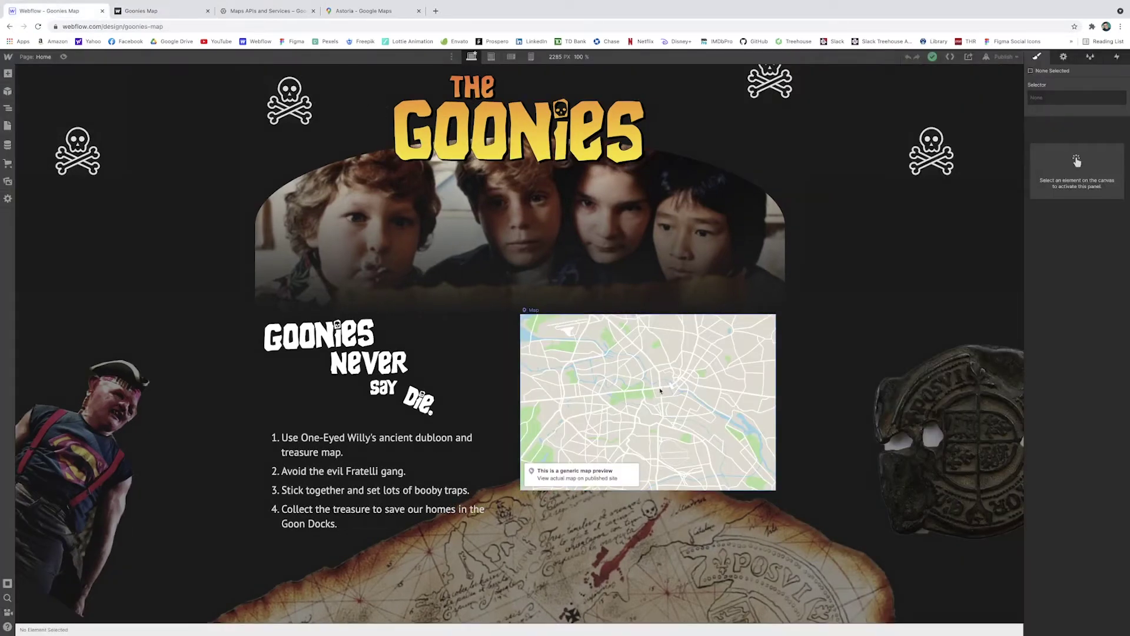
click(556, 337)
click(545, 310)
click(597, 515)
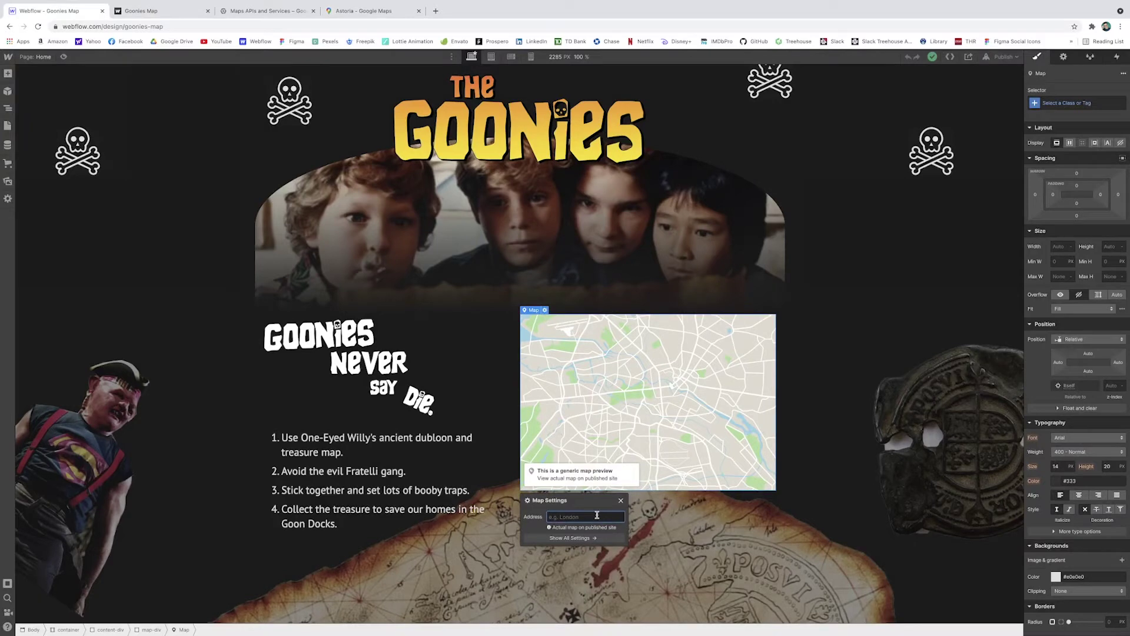
text(Astoria, OR 97103, USA)
key(Return)
click(620, 500)
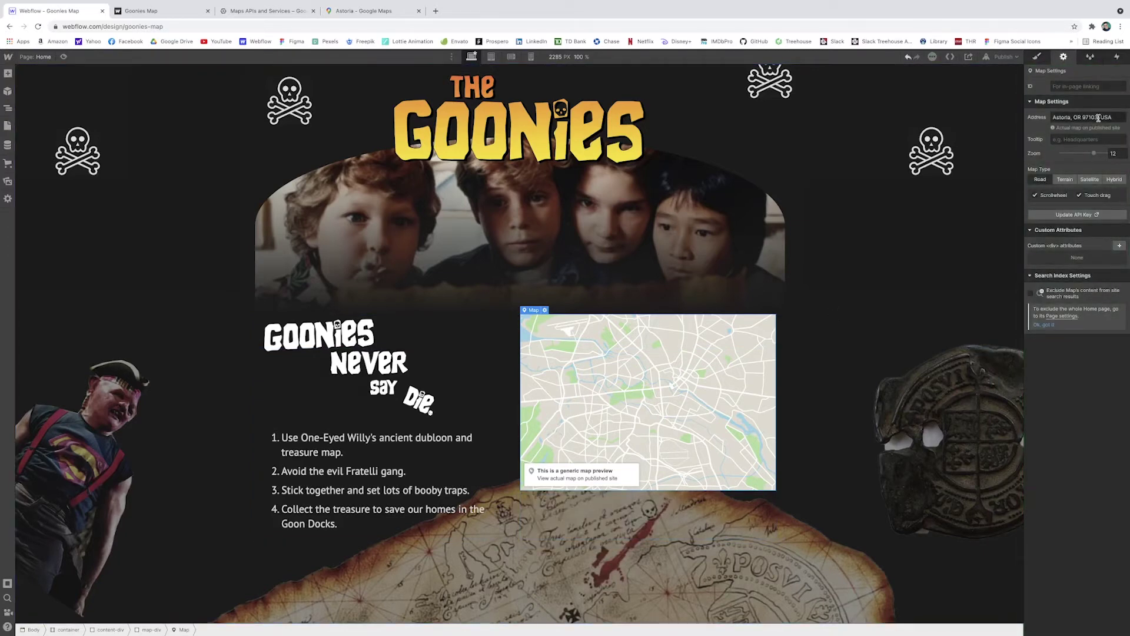
Review the Map element's tooltip and map type settings, and inspect the Astoria map on the live page.
click(1073, 139)
click(1065, 179)
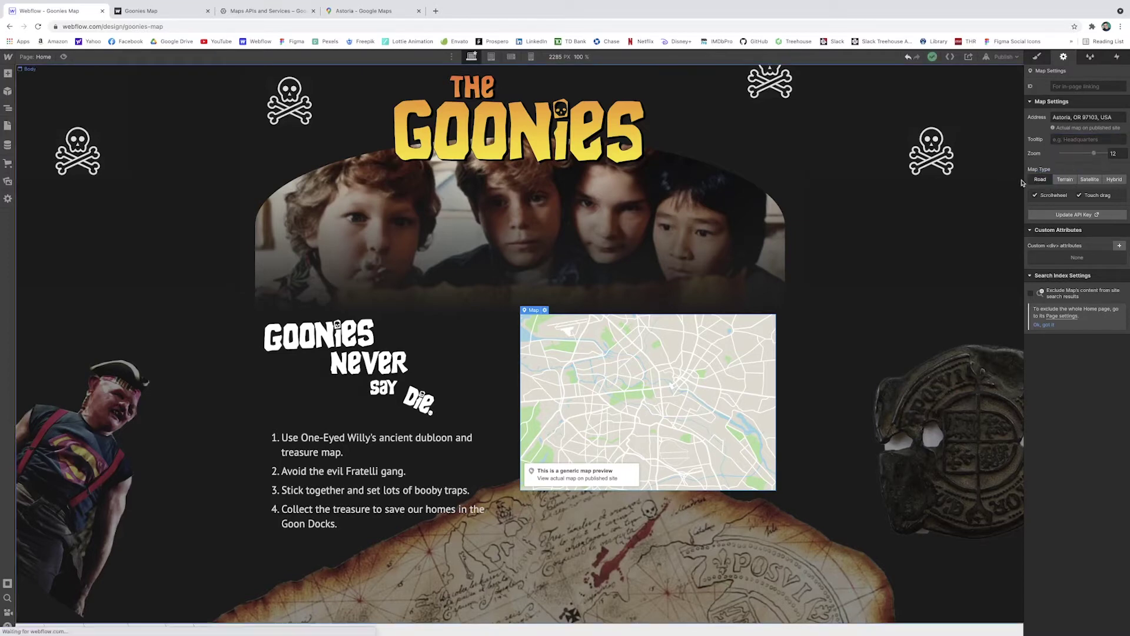
key(ctrl+Tab)
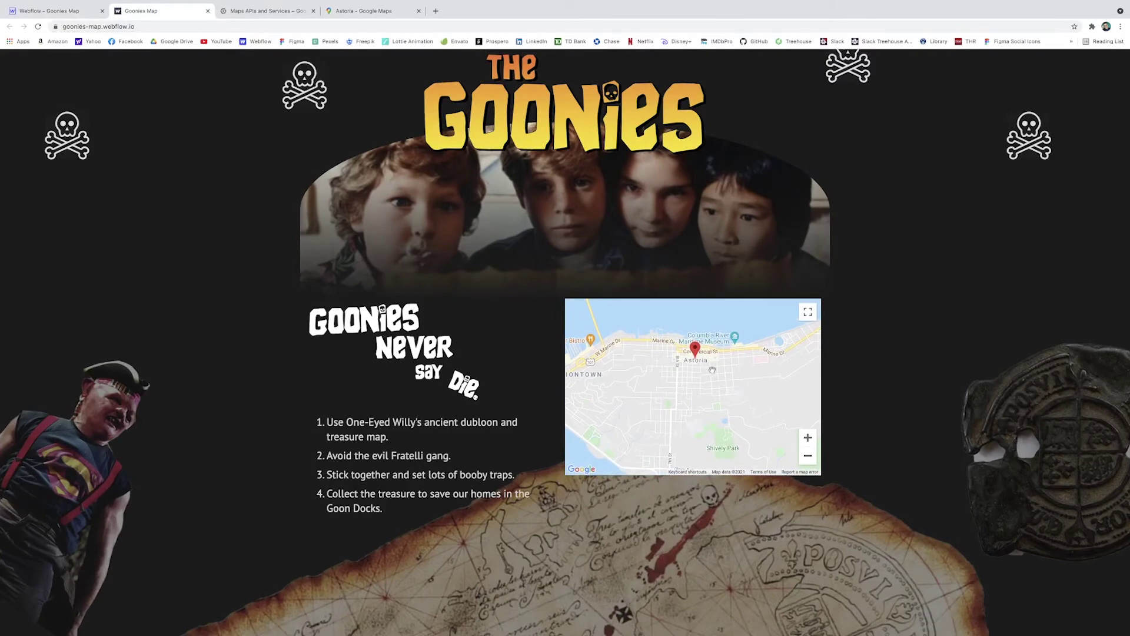
drag(709, 355, 705, 378)
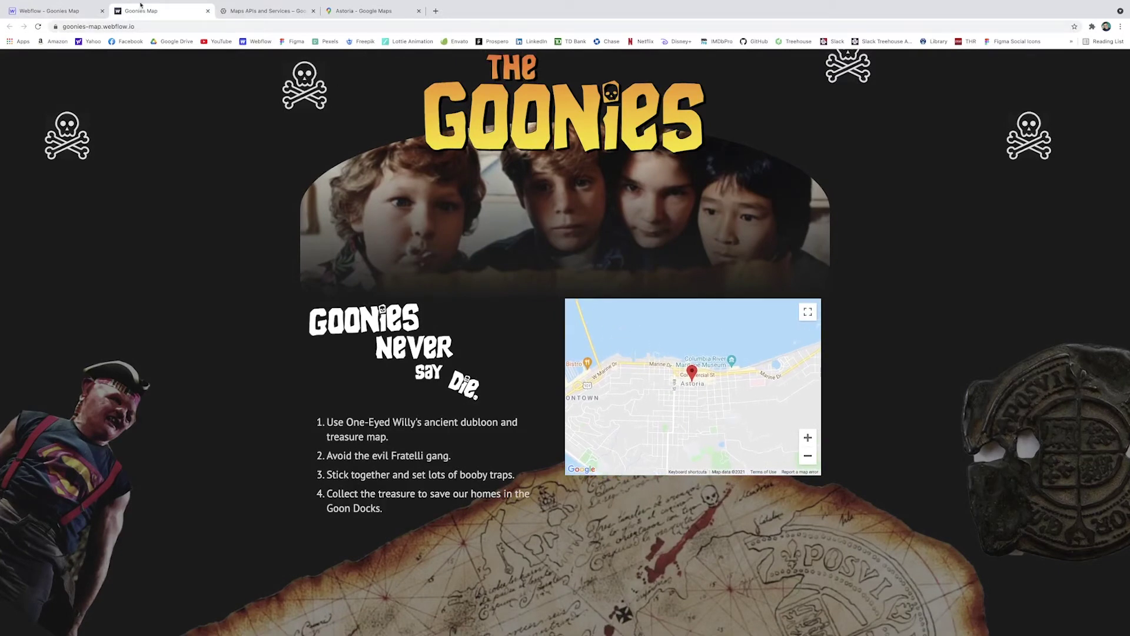
Try the Terrain map type on the Map element, republish the site, and zoom and pan the live map.
key(ctrl+shift+Tab)
key(ctrl+Tab)
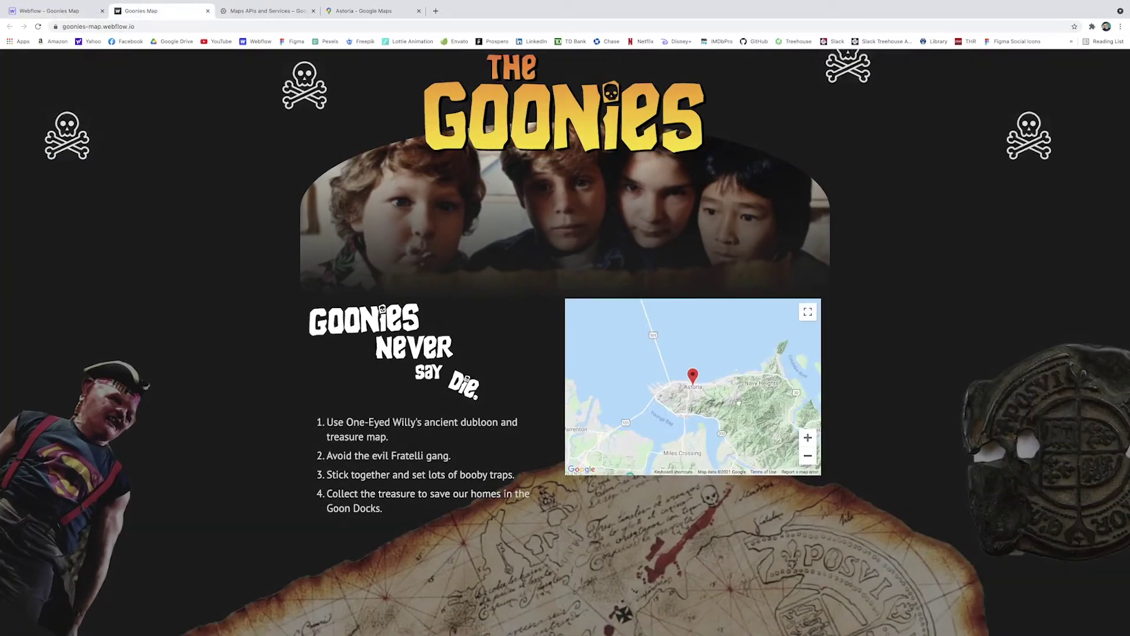
drag(695, 390, 687, 383)
scroll(688, 384, up, 4)
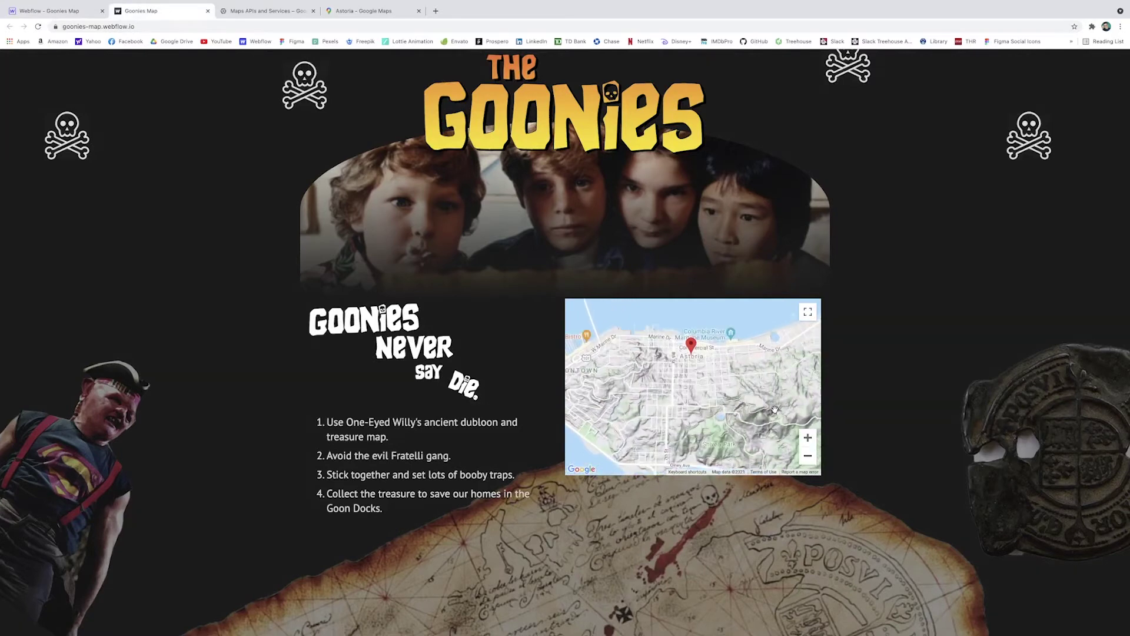
scroll(732, 383, down, 3)
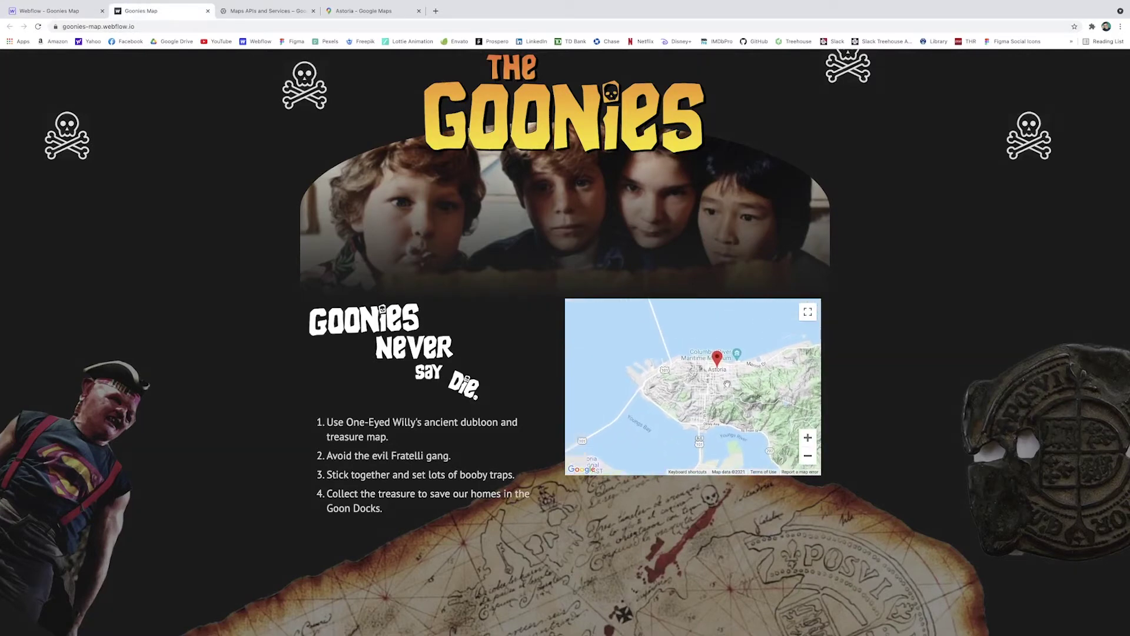
Try the Satellite map type on the Map element, republish the site, and zoom the live map.
key(ctrl+shift+Tab)
key(ctrl+Tab)
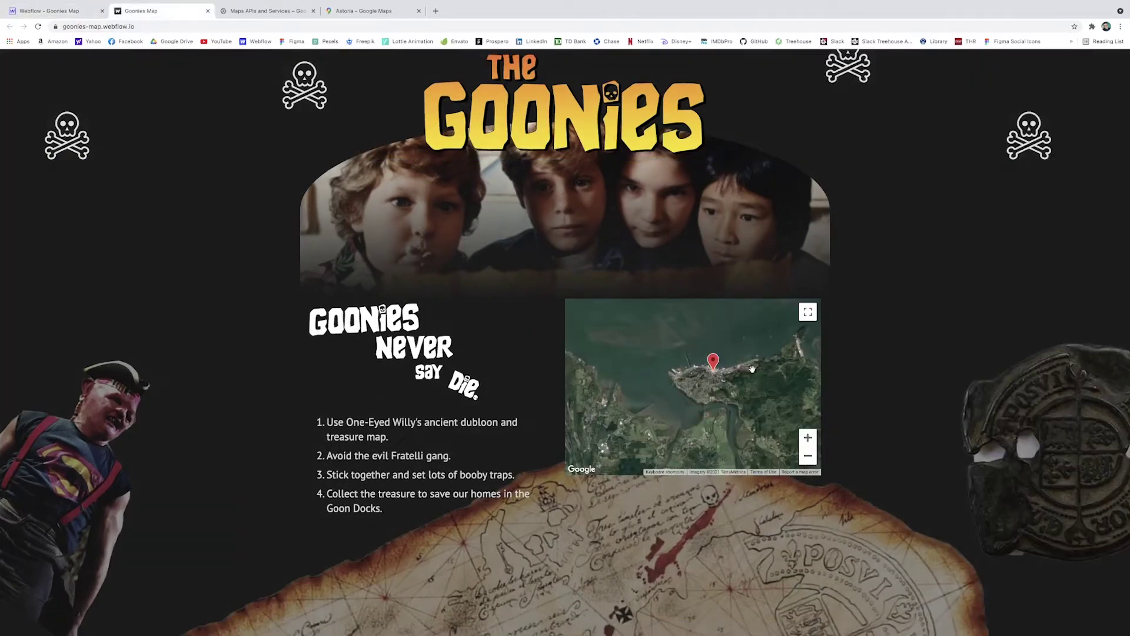
scroll(735, 364, down, 3)
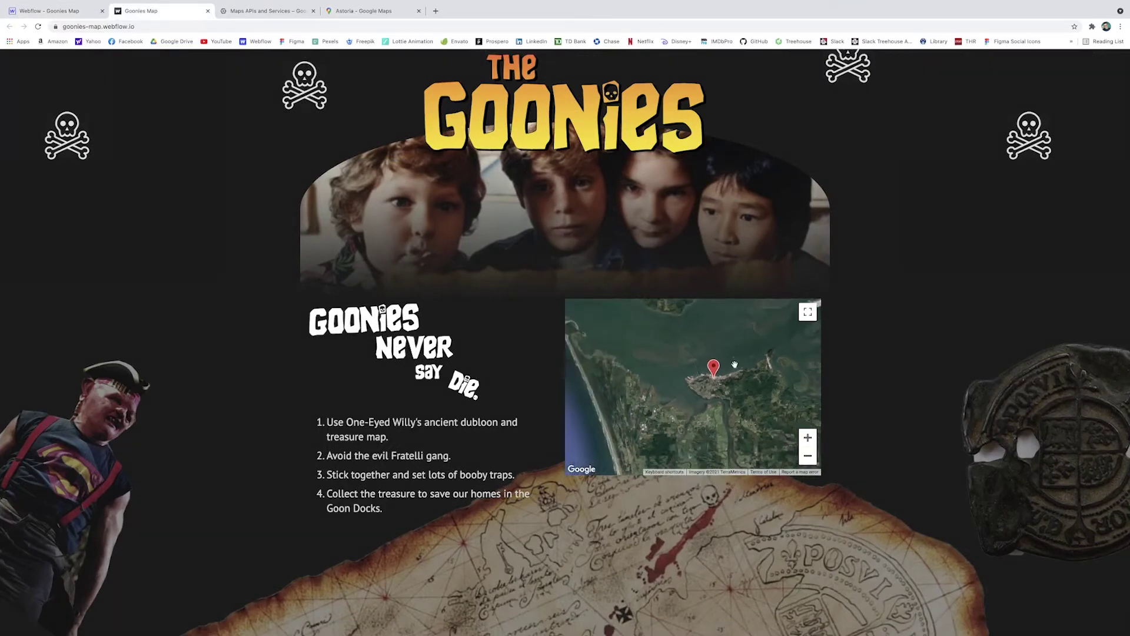
scroll(706, 342, up, 3)
Try the Hybrid map type on the Map element, republish the site, and zoom the live map in and out.
key(ctrl+shift+Tab)
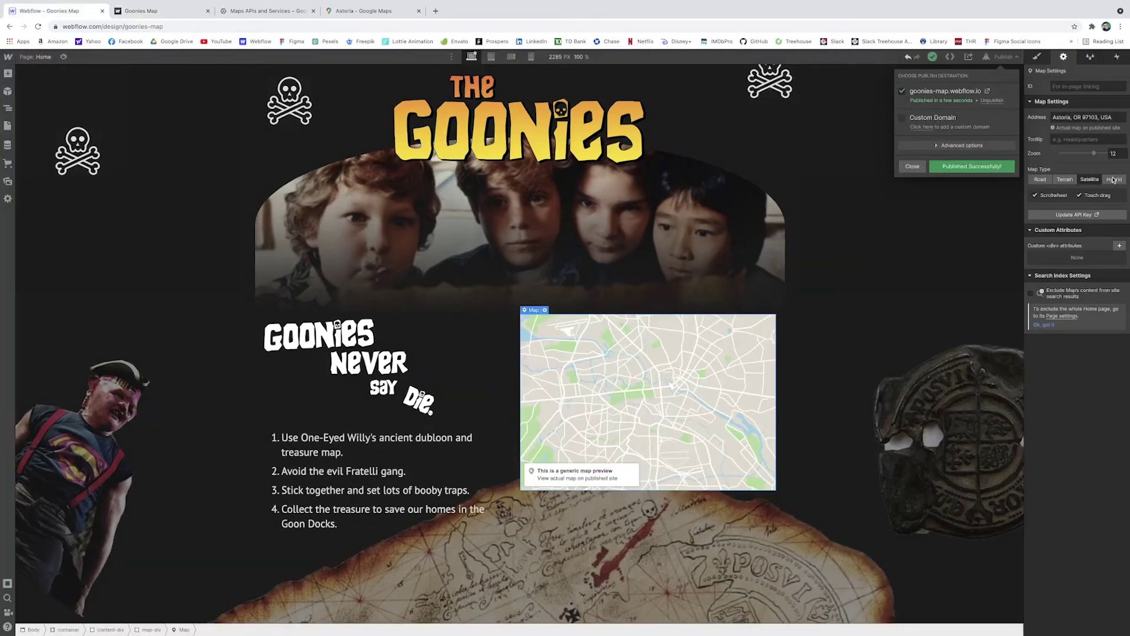
click(1116, 182)
key(ctrl+Tab)
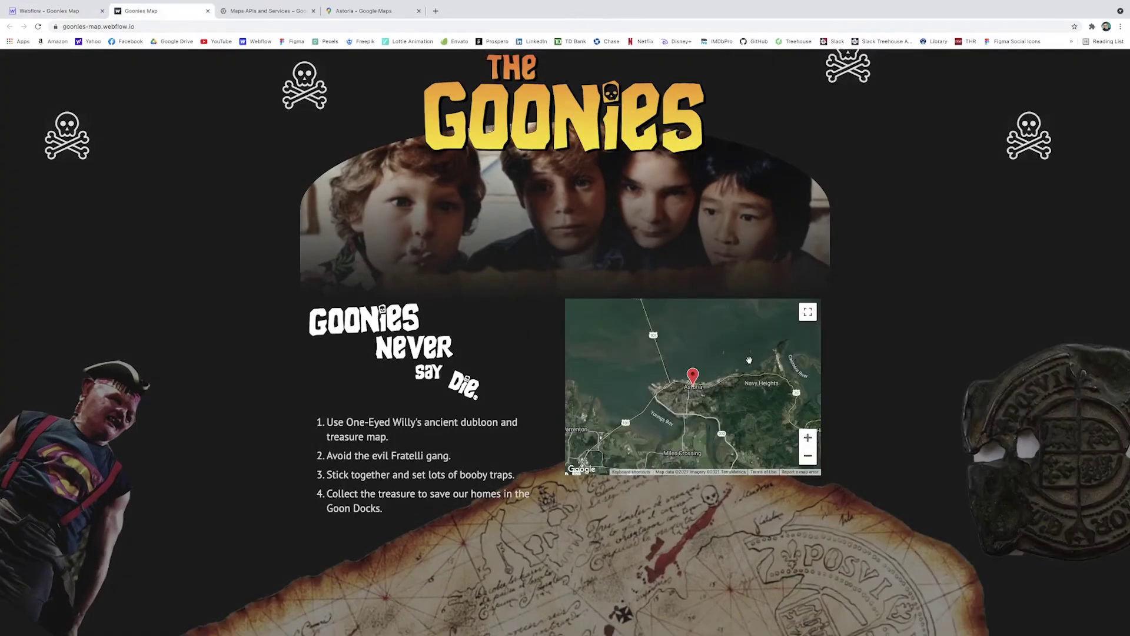
scroll(734, 350, down, 3)
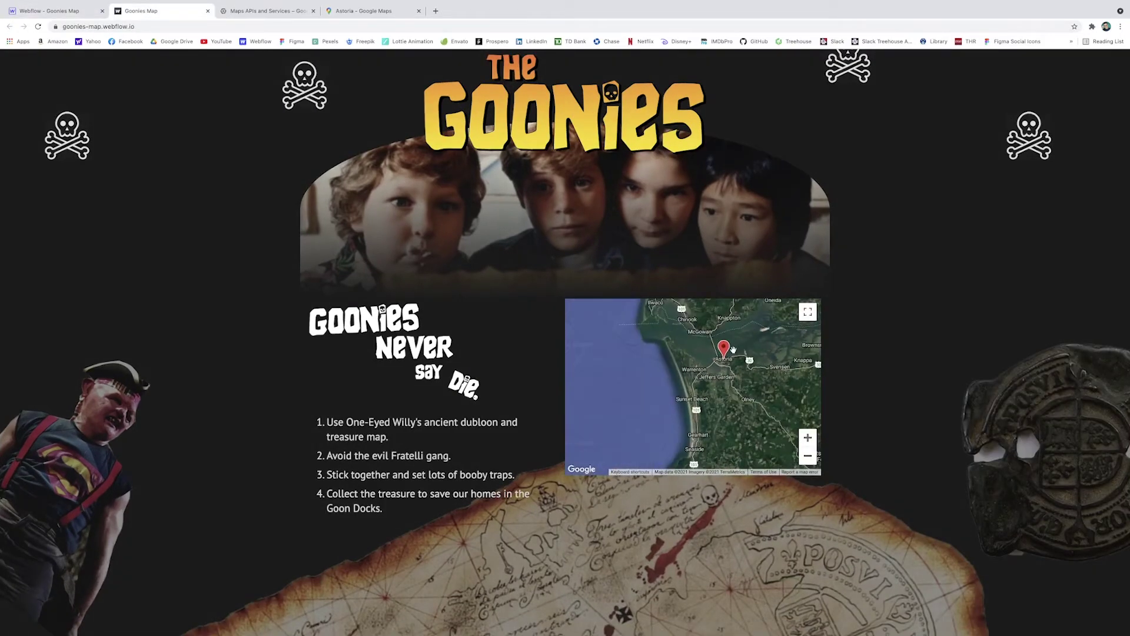
scroll(733, 350, up, 3)
scroll(733, 351, up, 3)
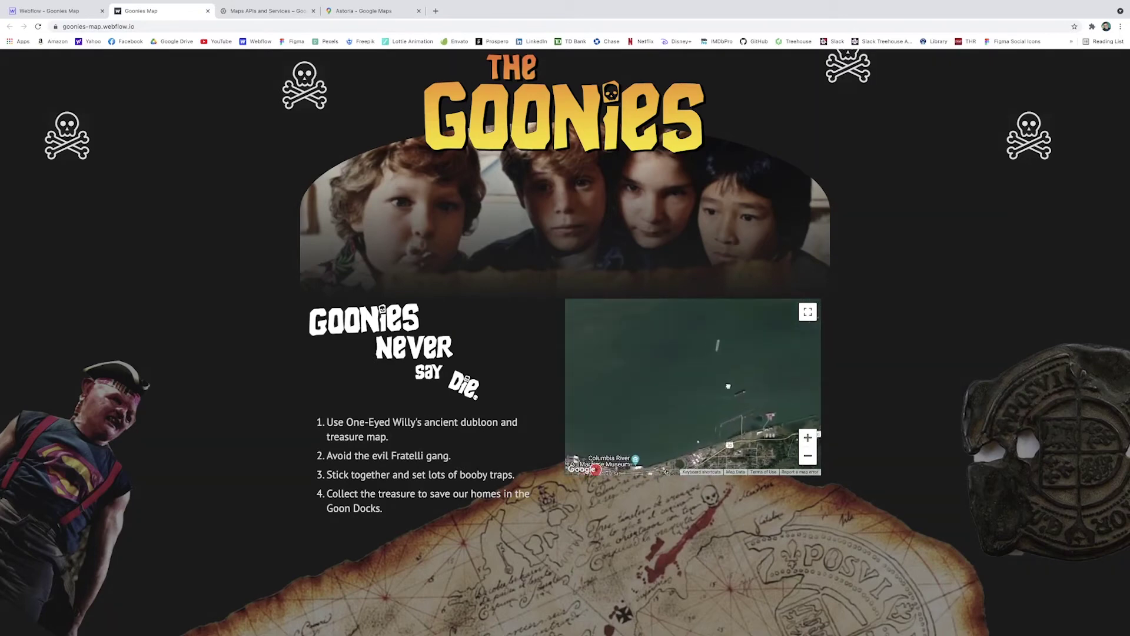
scroll(724, 393, down, 3)
scroll(706, 406, up, 4)
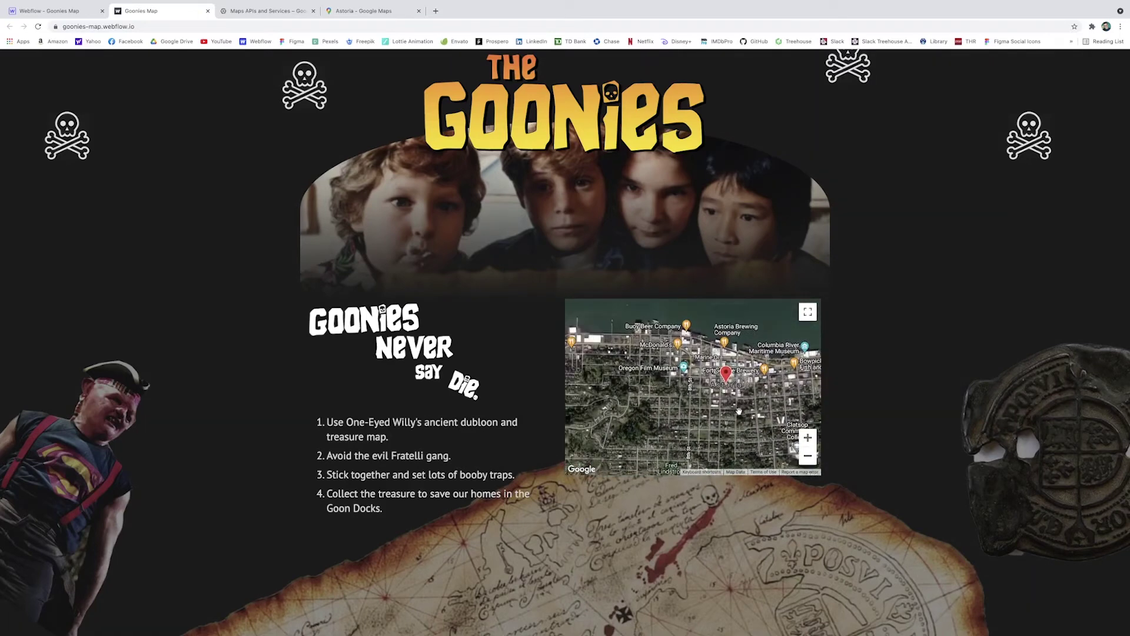
scroll(701, 415, up, 2)
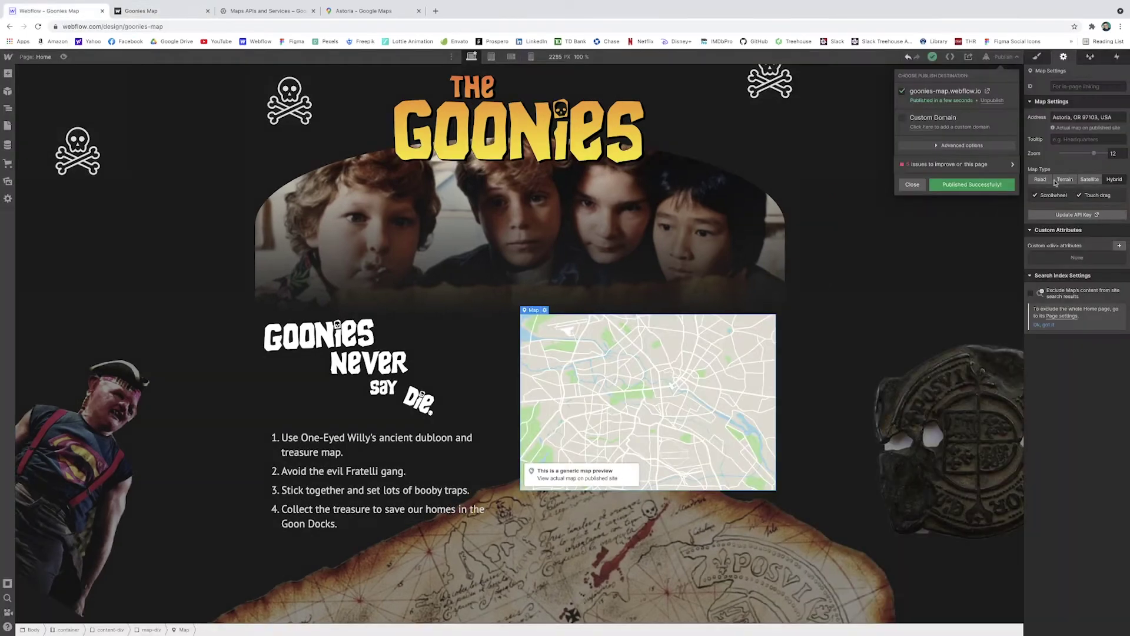
Back in the Webflow Designer, set the Map element's map type to Road.
click(1053, 181)
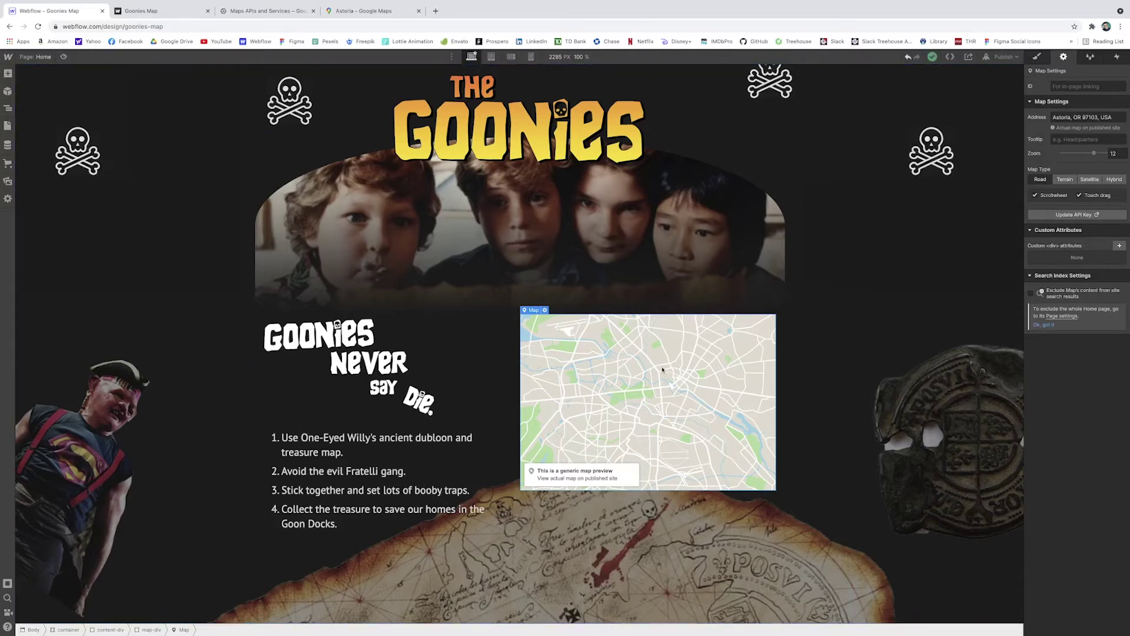
scroll(754, 344, down, 1)
scroll(671, 333, down, 2)
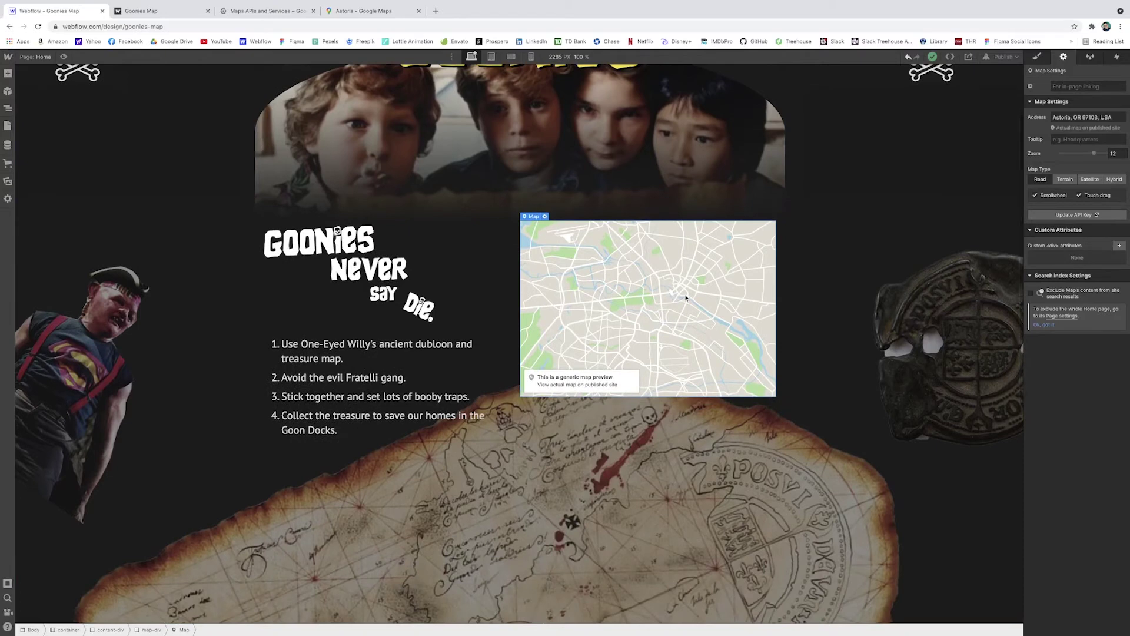
scroll(677, 298, down, 1)
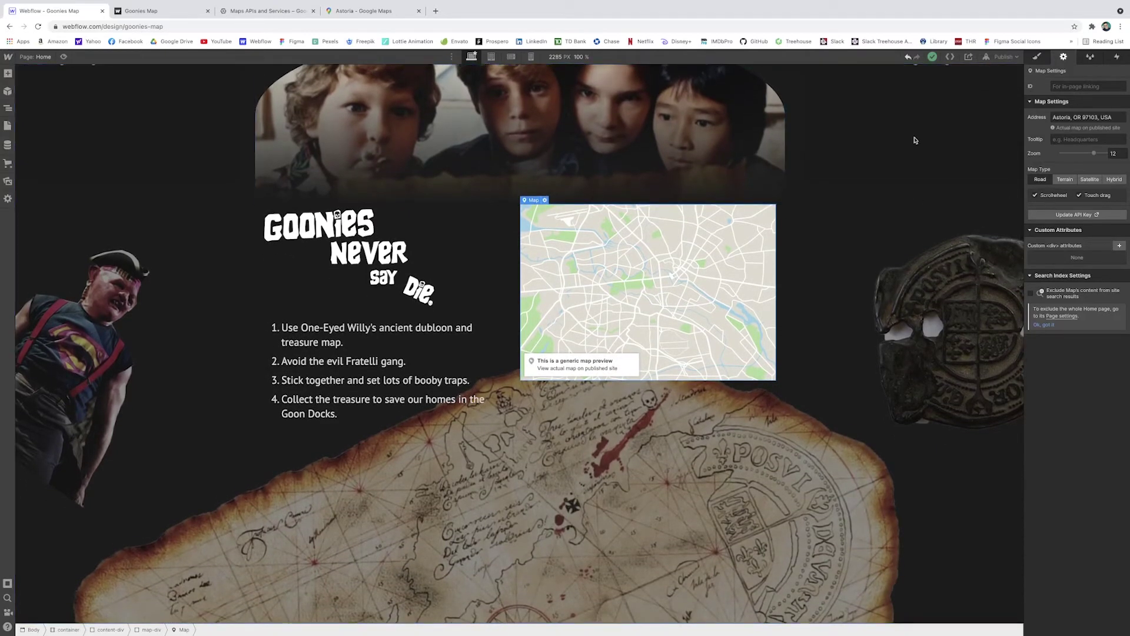
On the live page, test how scrolling behaves both over the map and elsewhere on the page.
click(166, 11)
scroll(676, 234, down, 3)
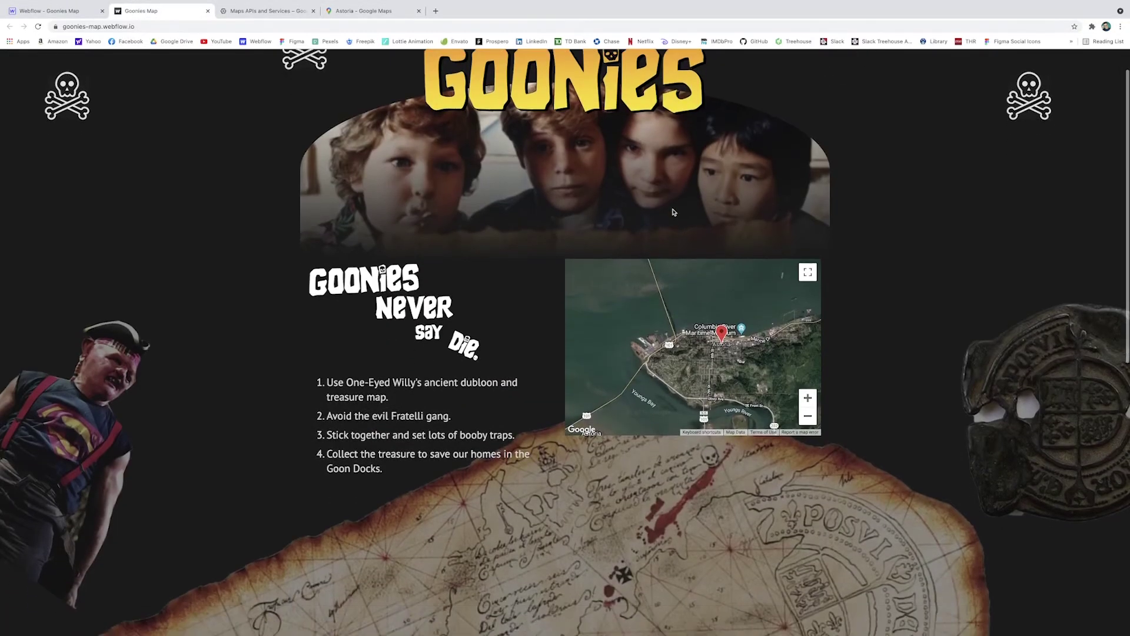
scroll(674, 212, down, 3)
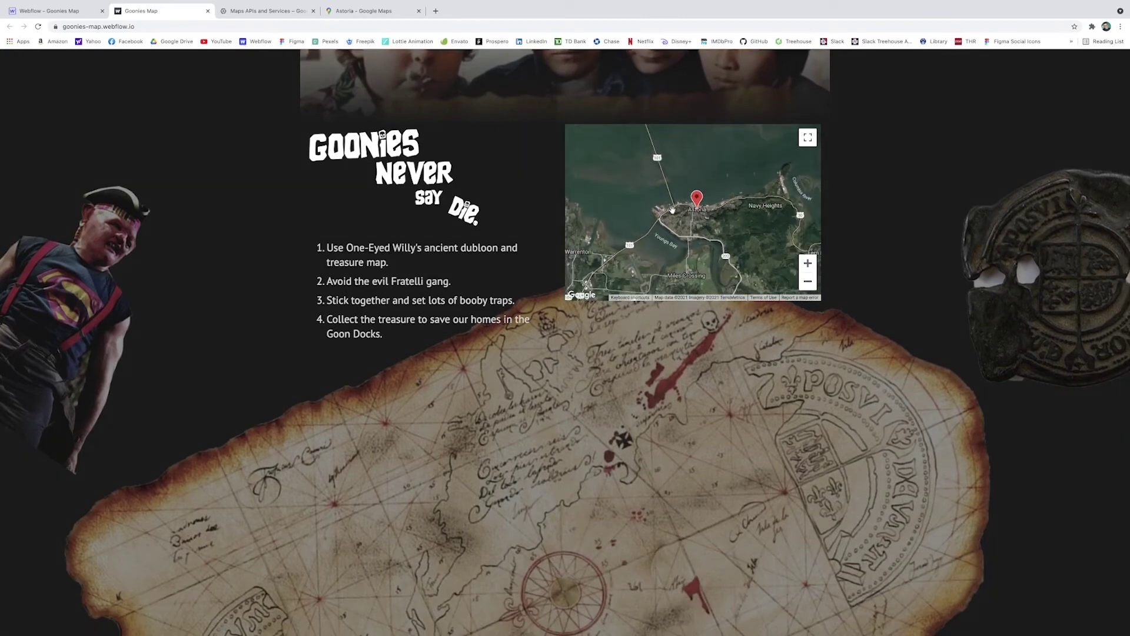
scroll(673, 211, up, 2)
scroll(672, 211, down, 4)
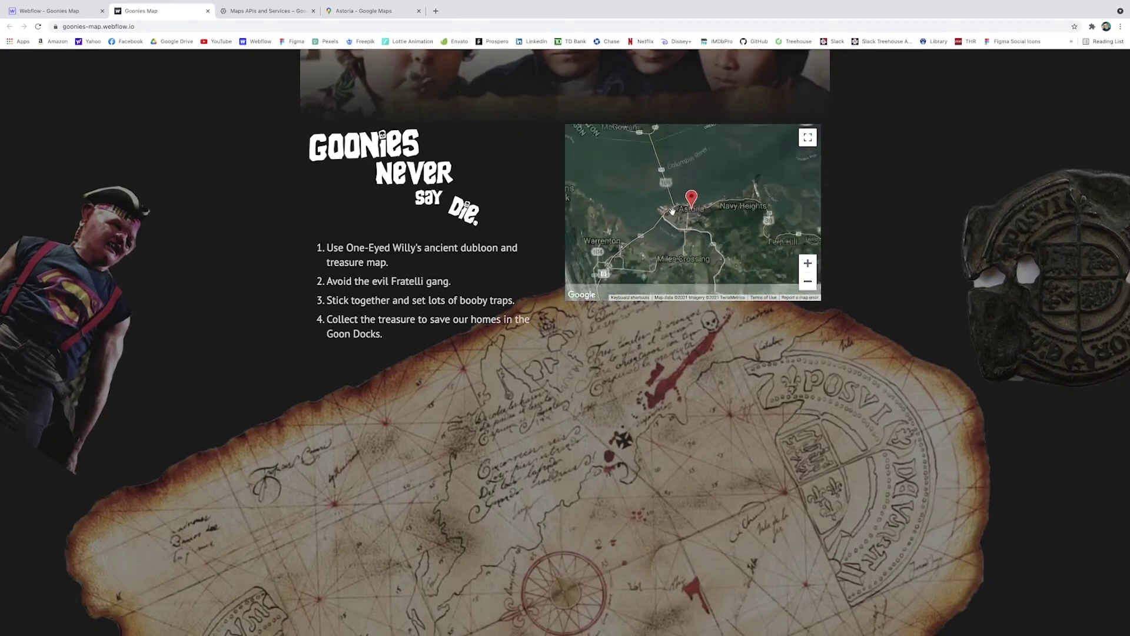
scroll(672, 211, up, 4)
scroll(673, 211, down, 1)
scroll(577, 235, up, 1)
scroll(724, 215, up, 3)
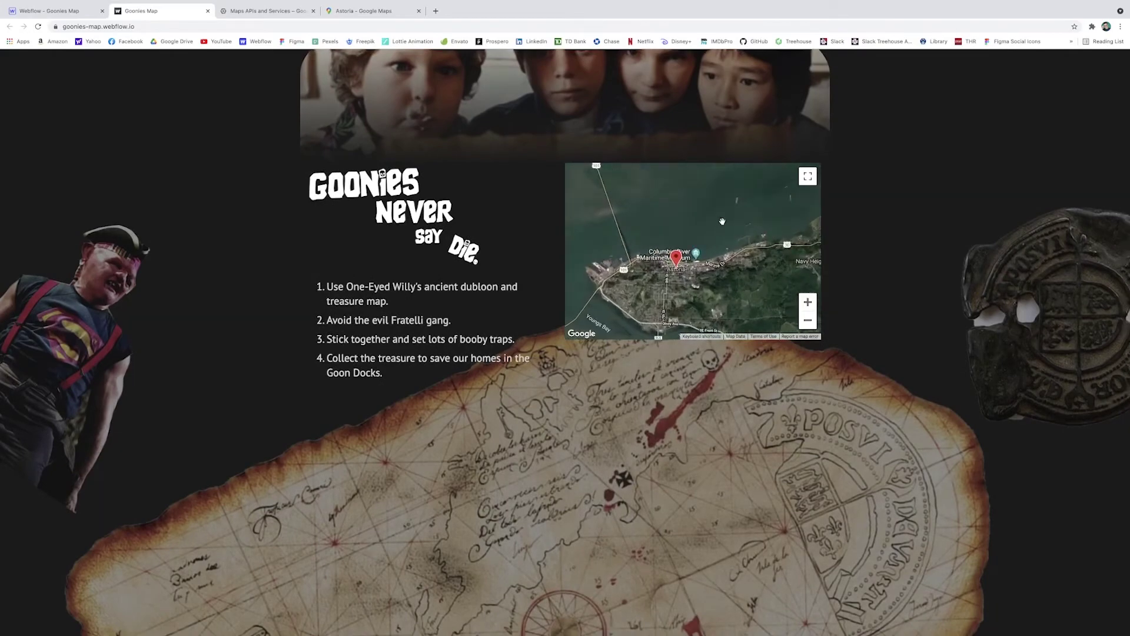
scroll(695, 139, down, 7)
scroll(717, 188, up, 10)
Return to the Designer, preview the map at the 479 px mobile portrait breakpoint, and go back to the desktop view.
key(ctrl+shift+Tab)
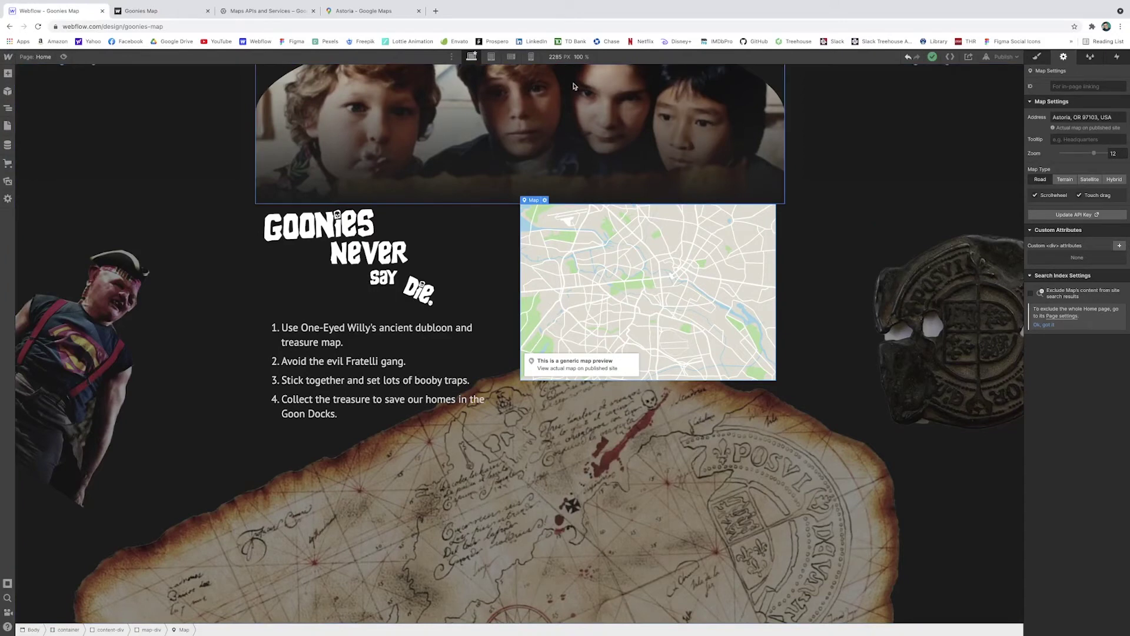
click(531, 56)
drag(593, 350, 628, 347)
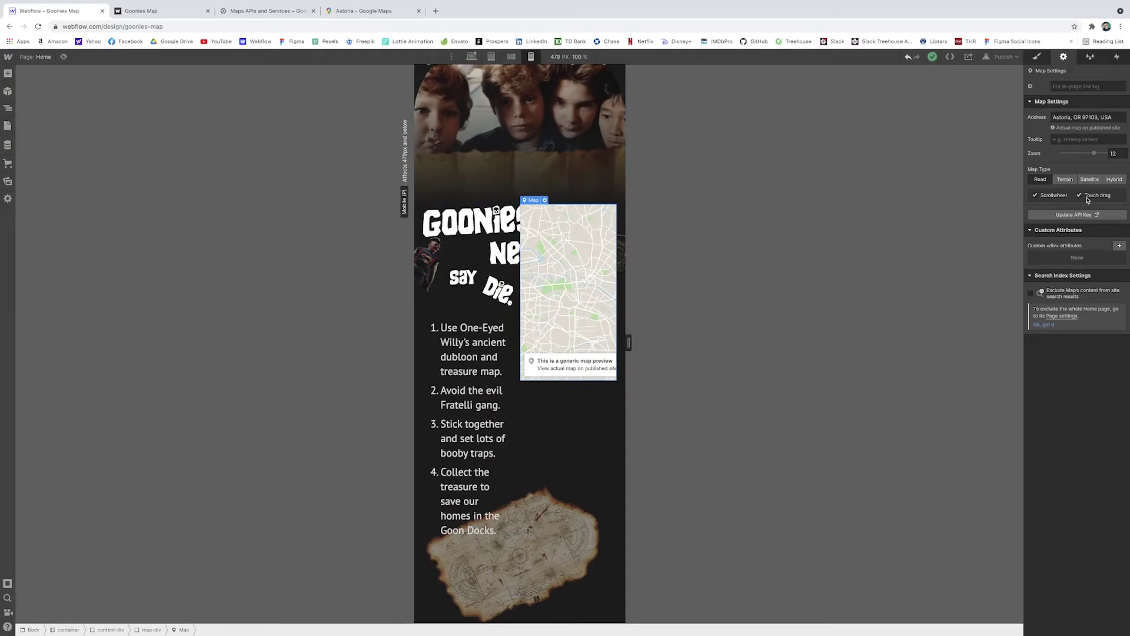
key(shift+1)
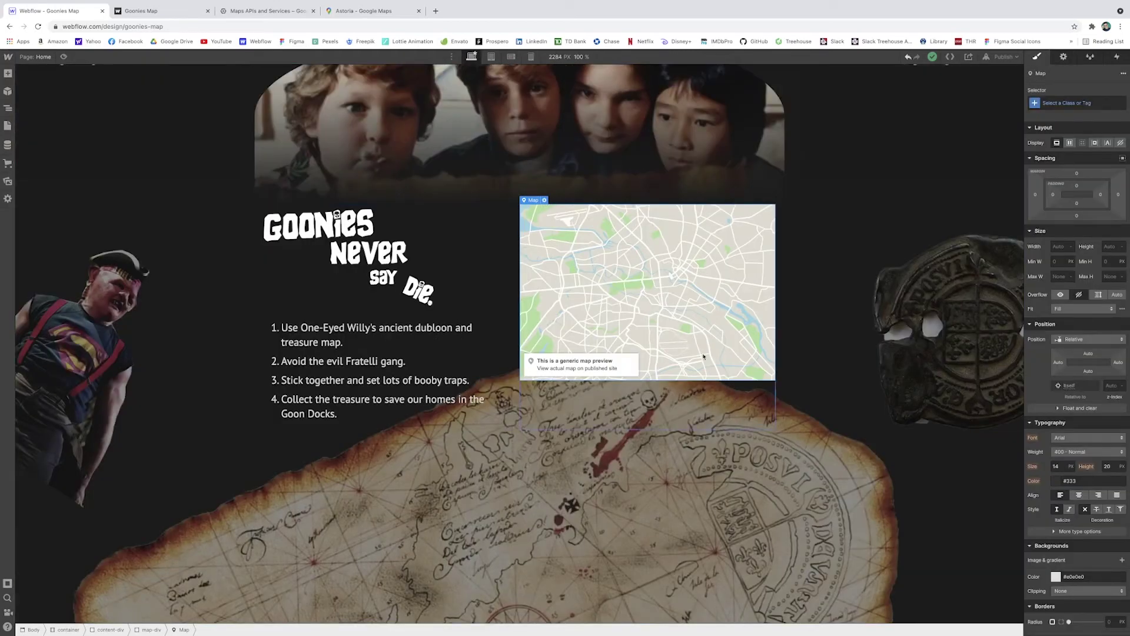
Set the Map element's height to 100% so it fills the map-div.
click(670, 309)
click(654, 252)
click(696, 422)
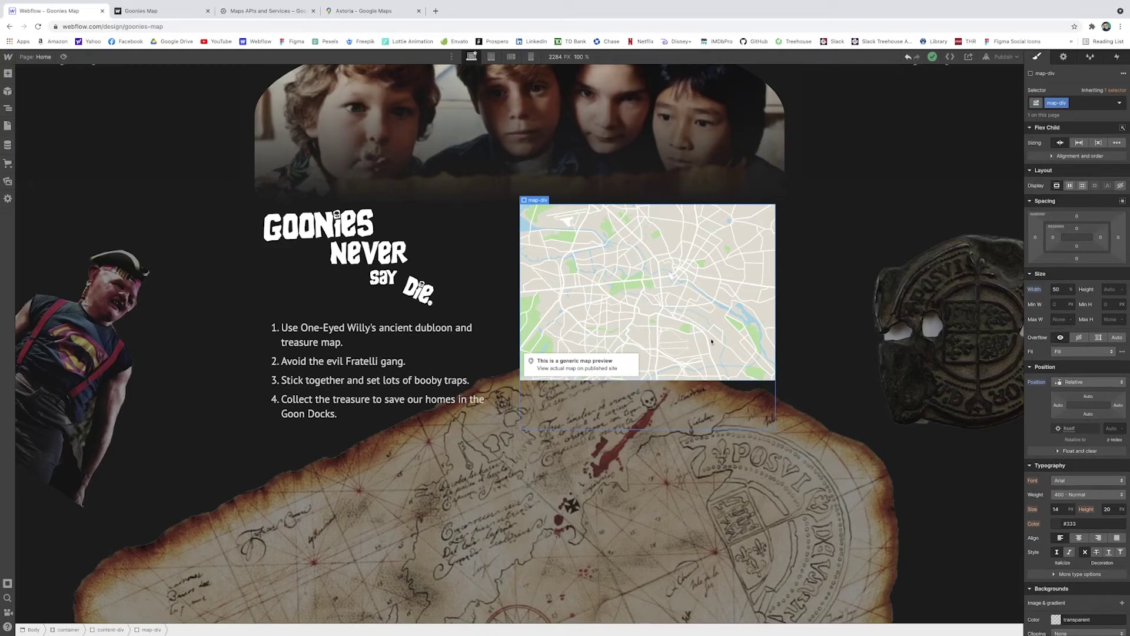
click(716, 275)
click(1107, 248)
key(Return)
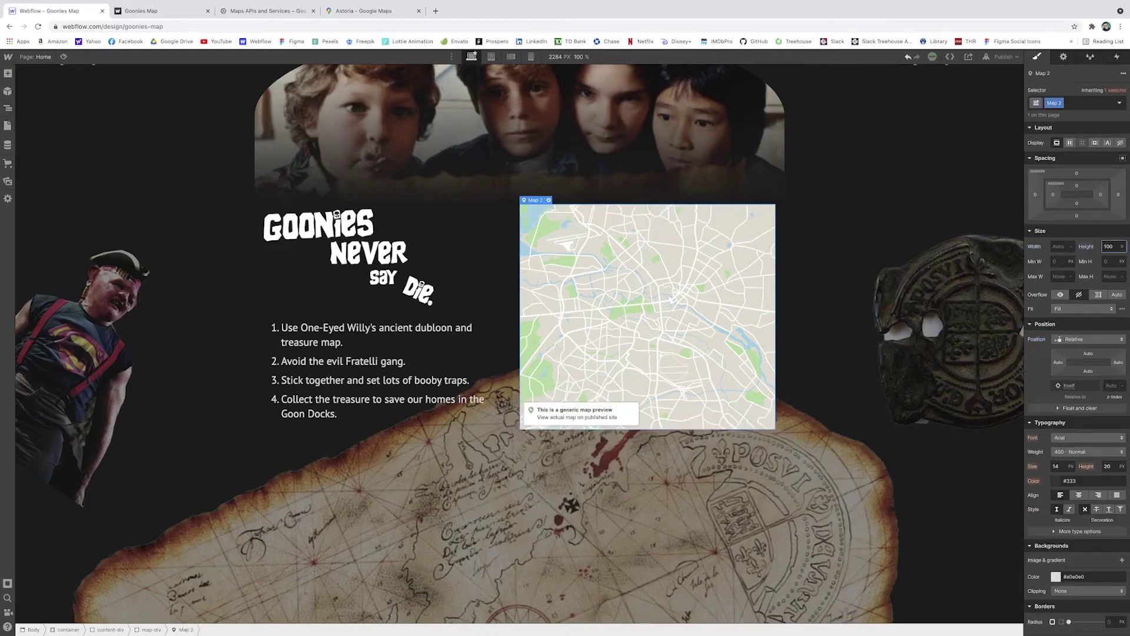
Try a 50% width on the map, centred inside the map-div with horizontal flex layout, and undo these changes.
click(1058, 246)
key(Return)
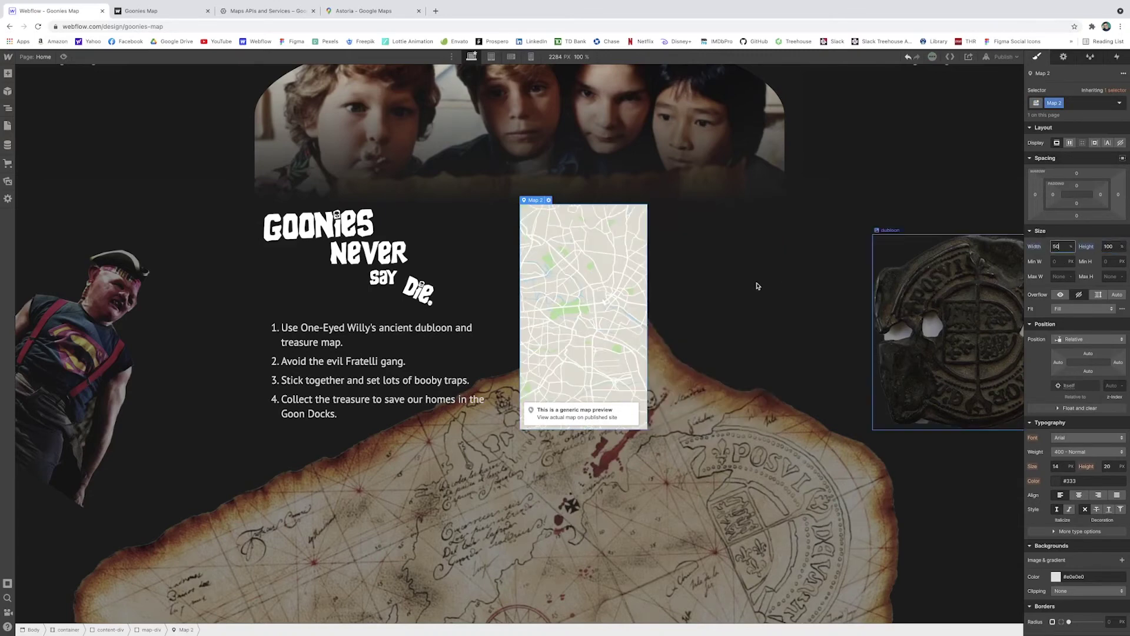
click(709, 280)
click(1071, 186)
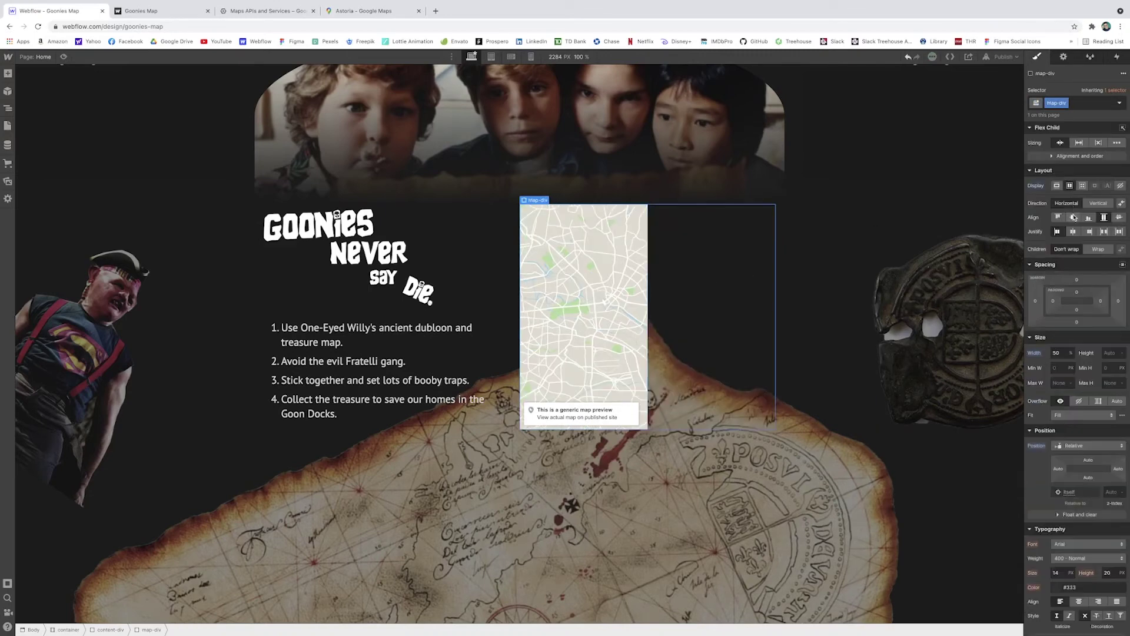
click(1073, 231)
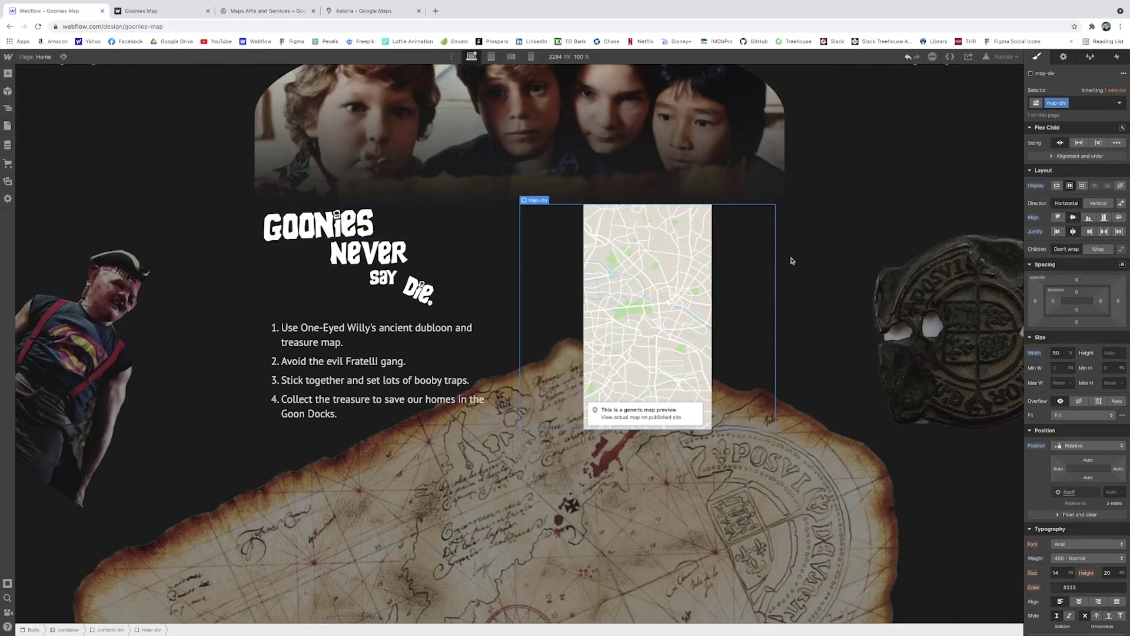
key(ctrl+z)
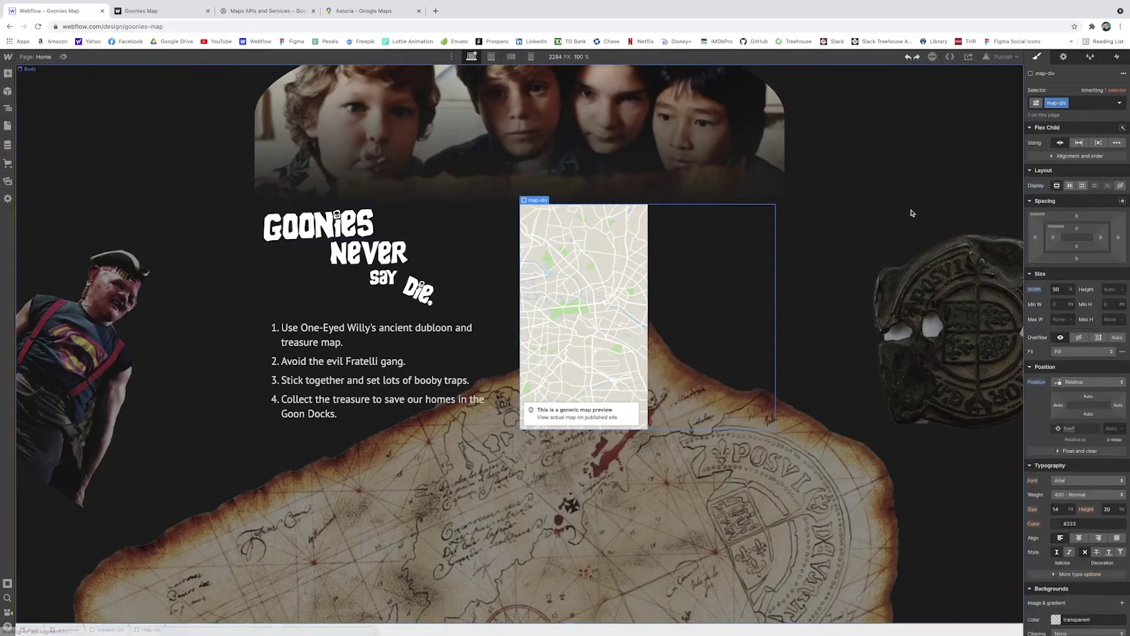
key(ctrl+z)
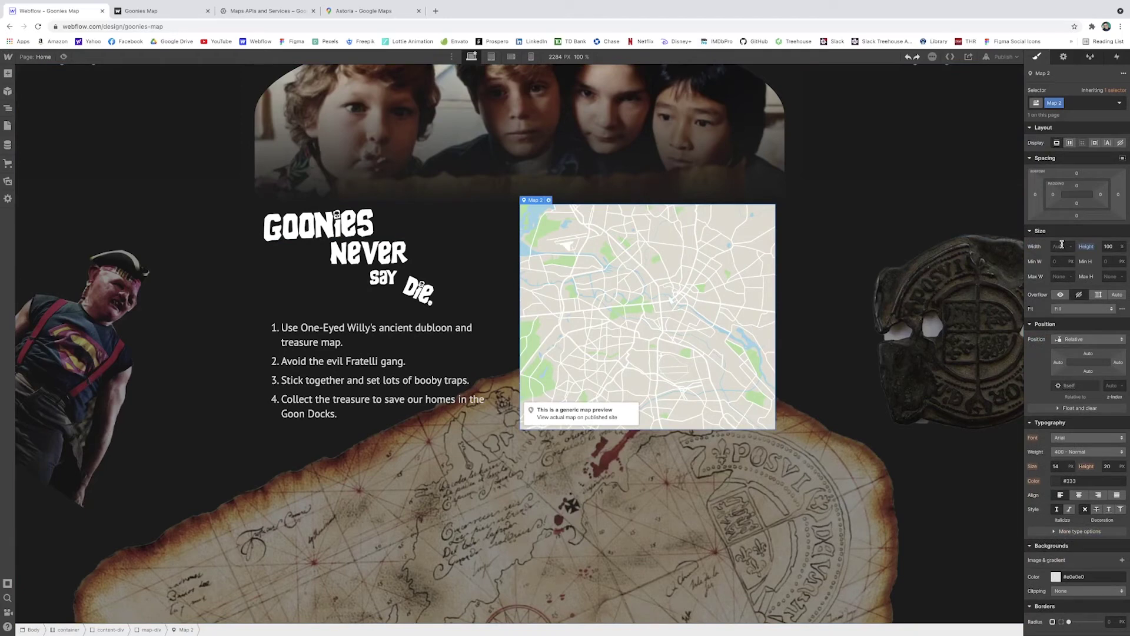
Try a solid 10 px border in green #00ff51 around the Map element, and undo it.
scroll(1097, 259, down, 3)
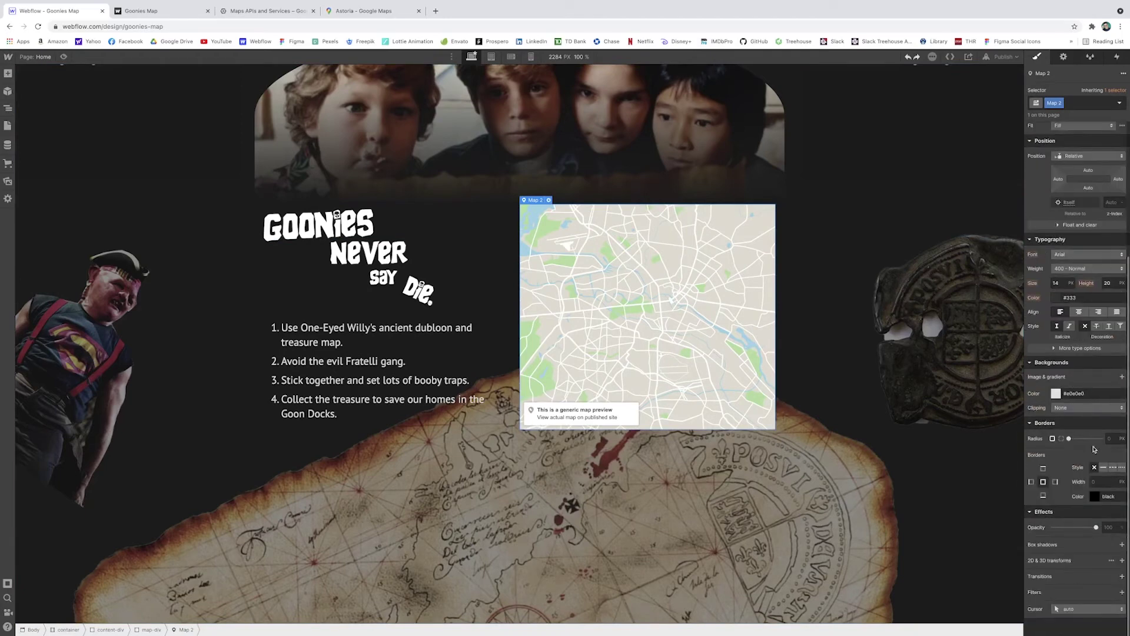
click(1095, 496)
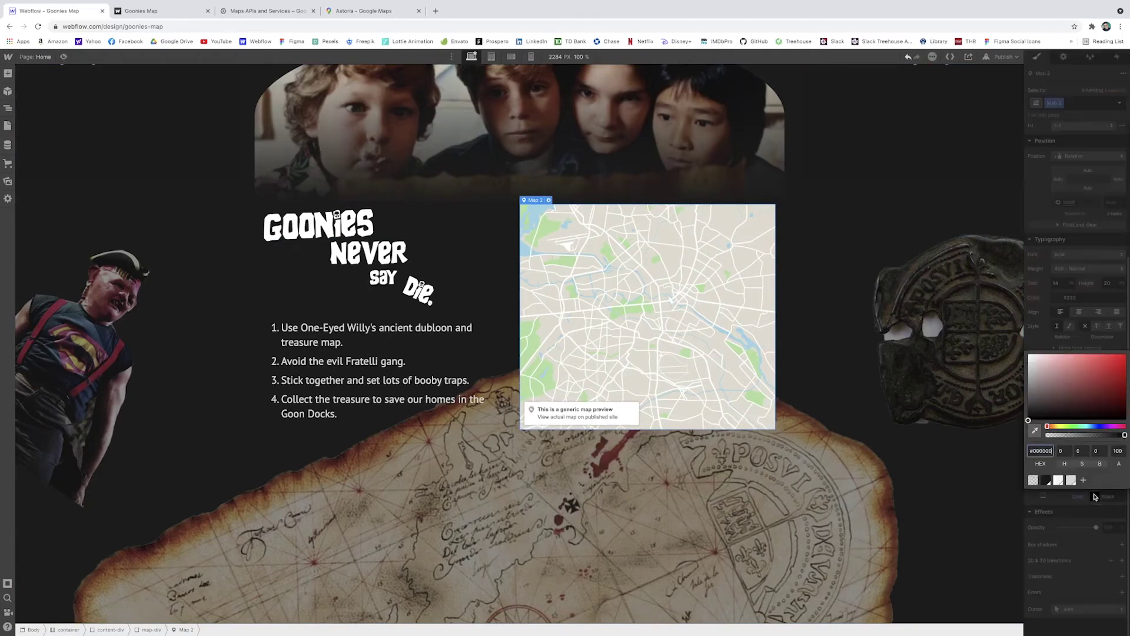
click(1070, 426)
click(1125, 355)
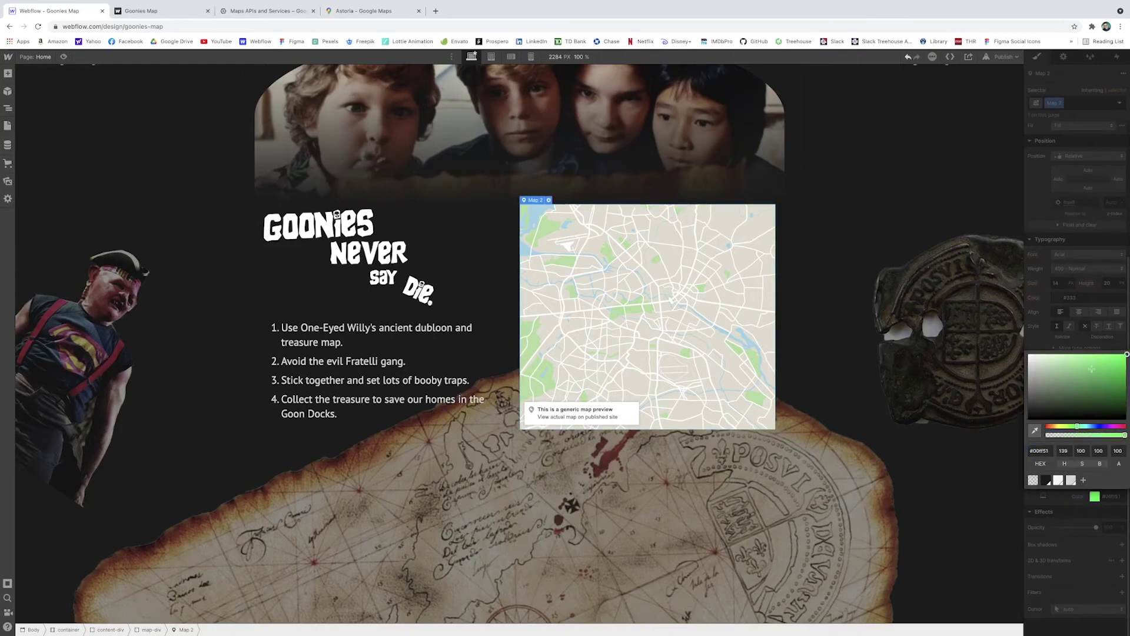
click(1083, 482)
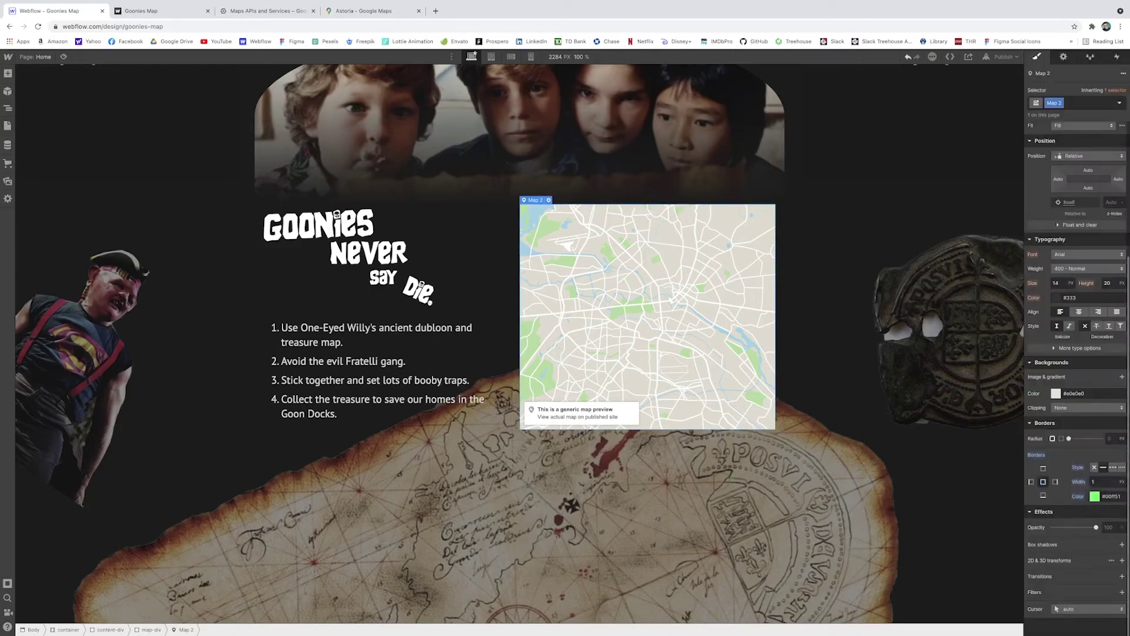
click(1096, 482)
text(10)
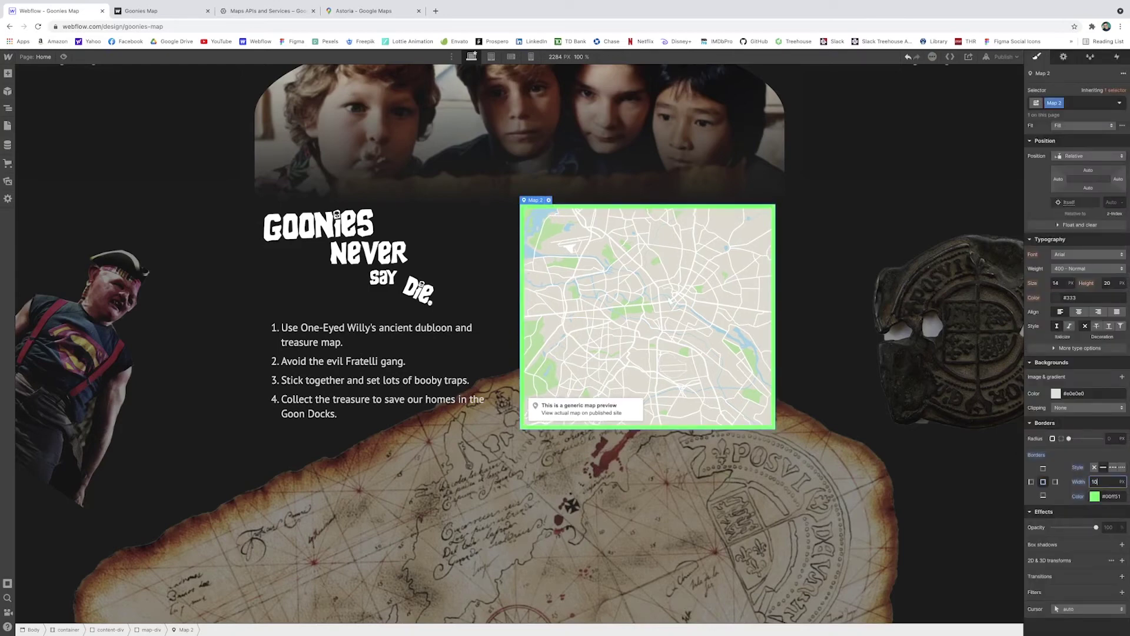
key(Escape)
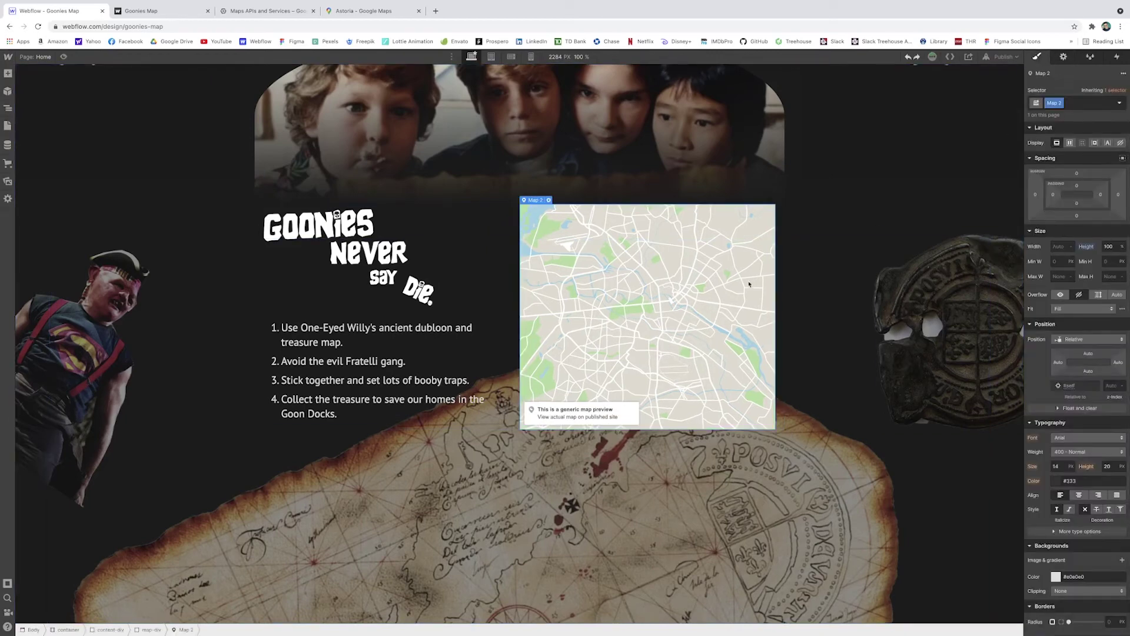
Narrow the canvas to the 768 px tablet breakpoint and set the content-div's flex direction to vertical.
drag(1026, 263, 751, 335)
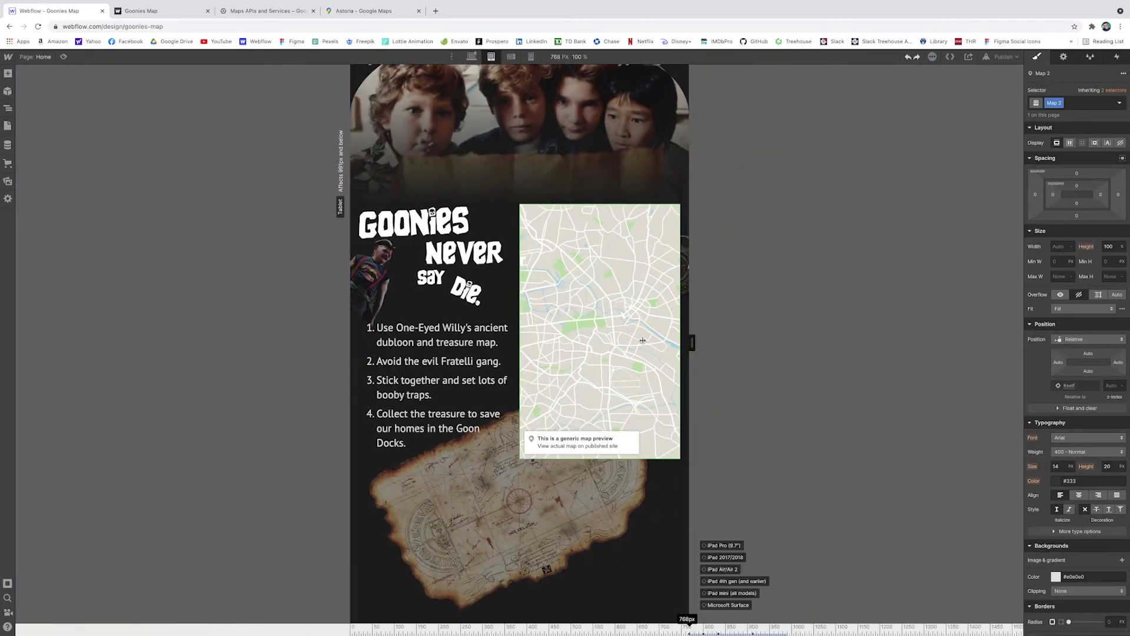
click(375, 455)
click(355, 451)
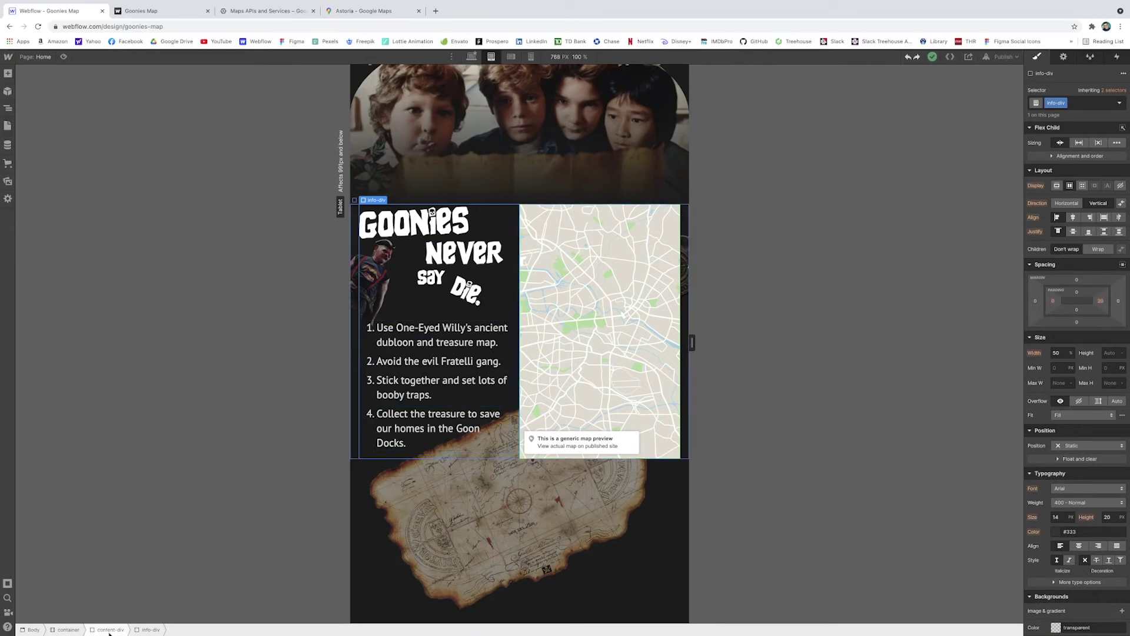
click(1099, 203)
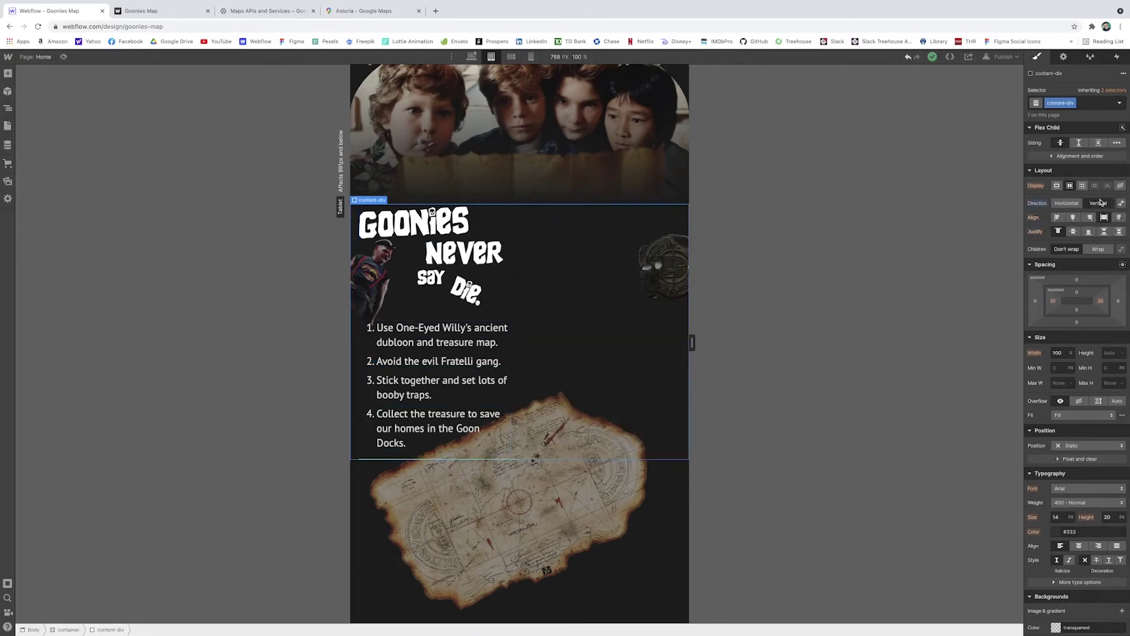
scroll(533, 427, down, 1)
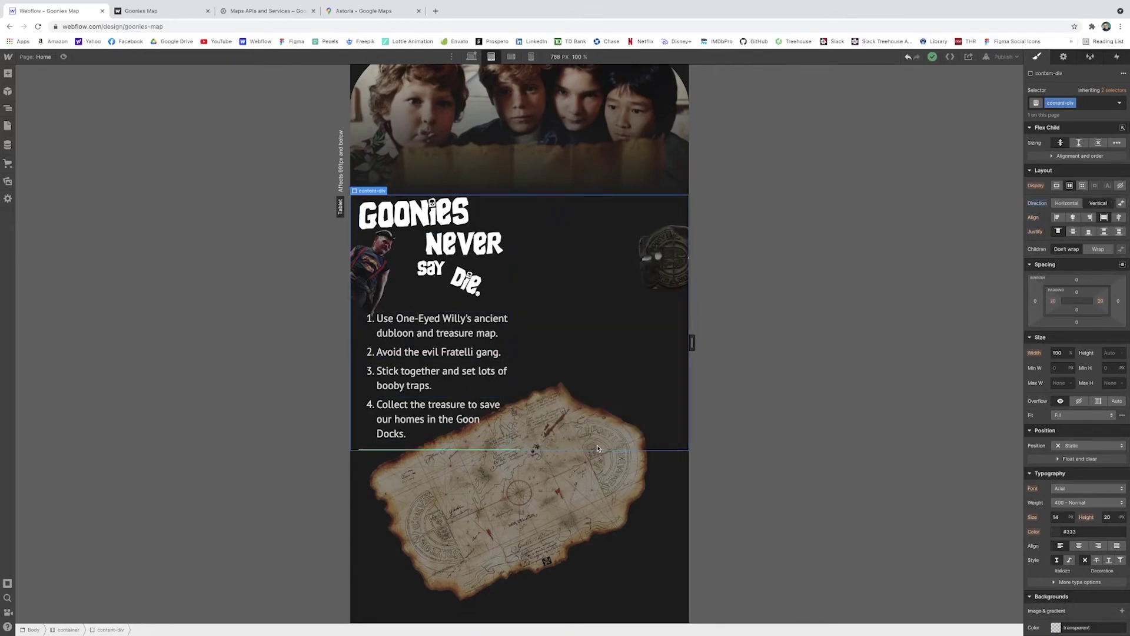
Set the map-div's height to 500 px and widen it to the full width of the content-div at the tablet breakpoint.
click(470, 444)
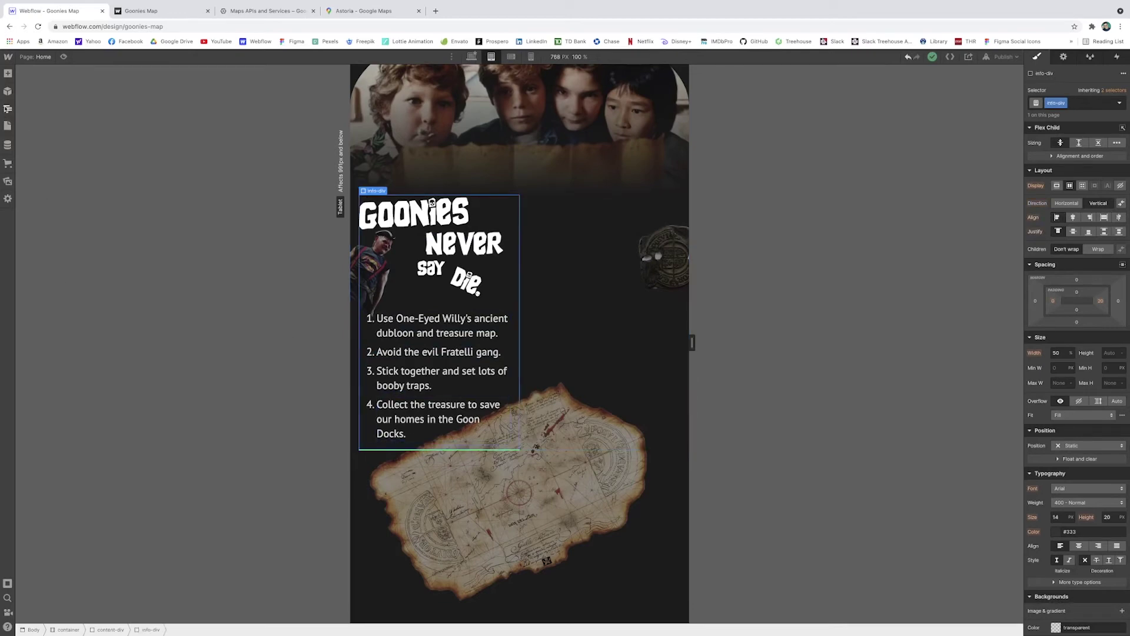
click(7, 109)
click(54, 175)
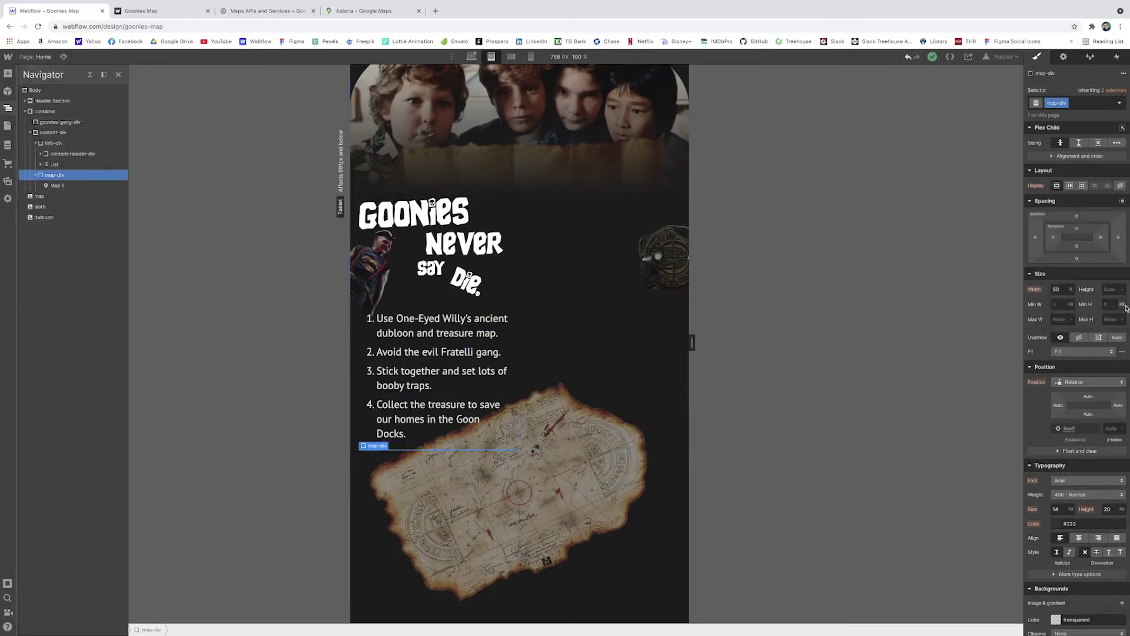
click(1112, 290)
text(500px)
key(Return)
click(1063, 289)
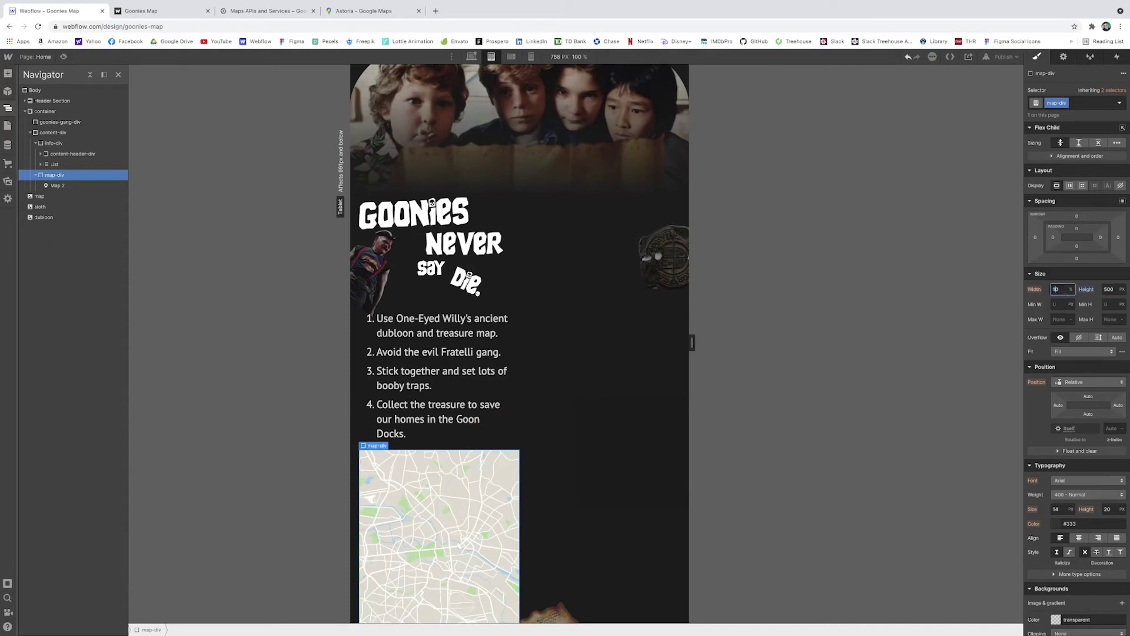
key(Return)
scroll(623, 345, down, 1)
Set the info-div's width to 100% at the tablet breakpoint.
click(623, 346)
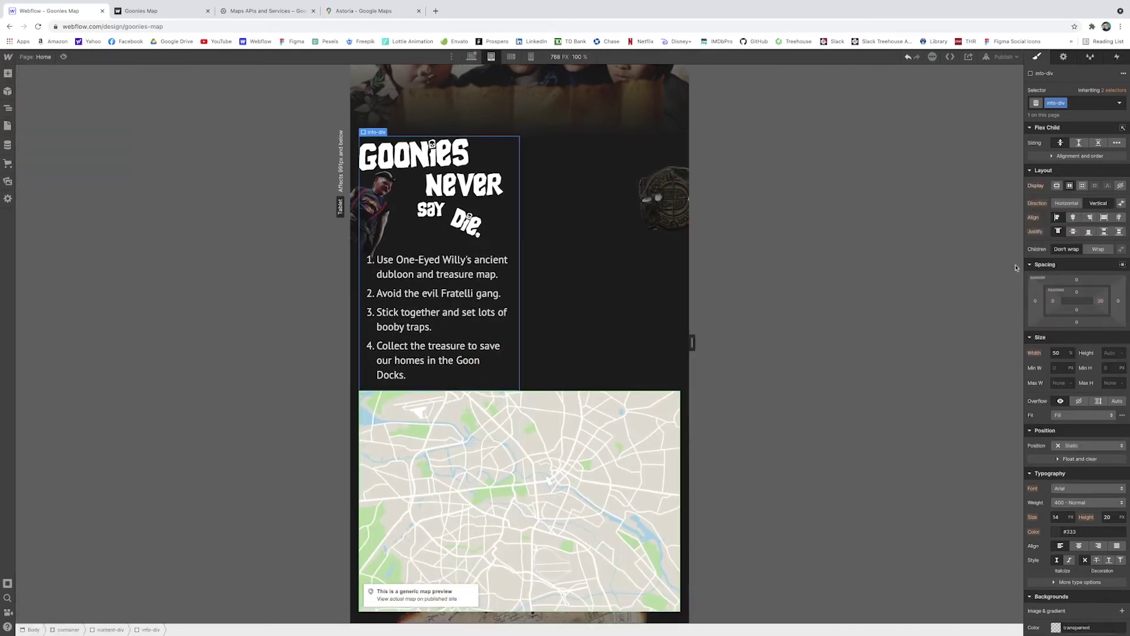
click(1067, 355)
text(100)
key(Return)
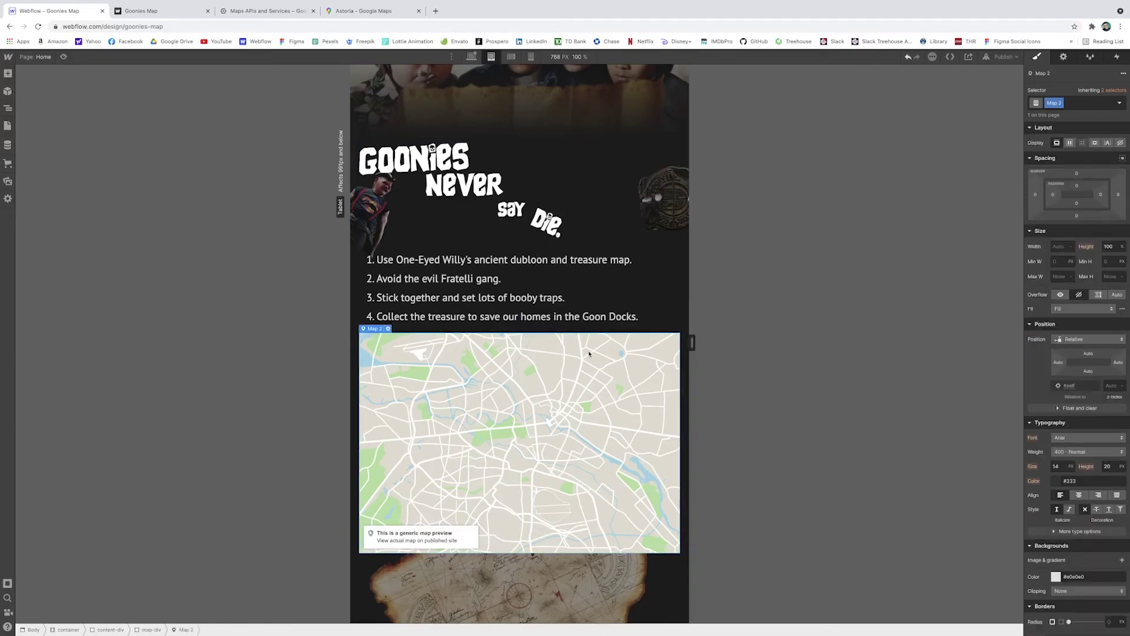
Preview the stacked tablet layout and widen the preview to about 1680 px to check the desktop layout.
scroll(742, 344, down, 1)
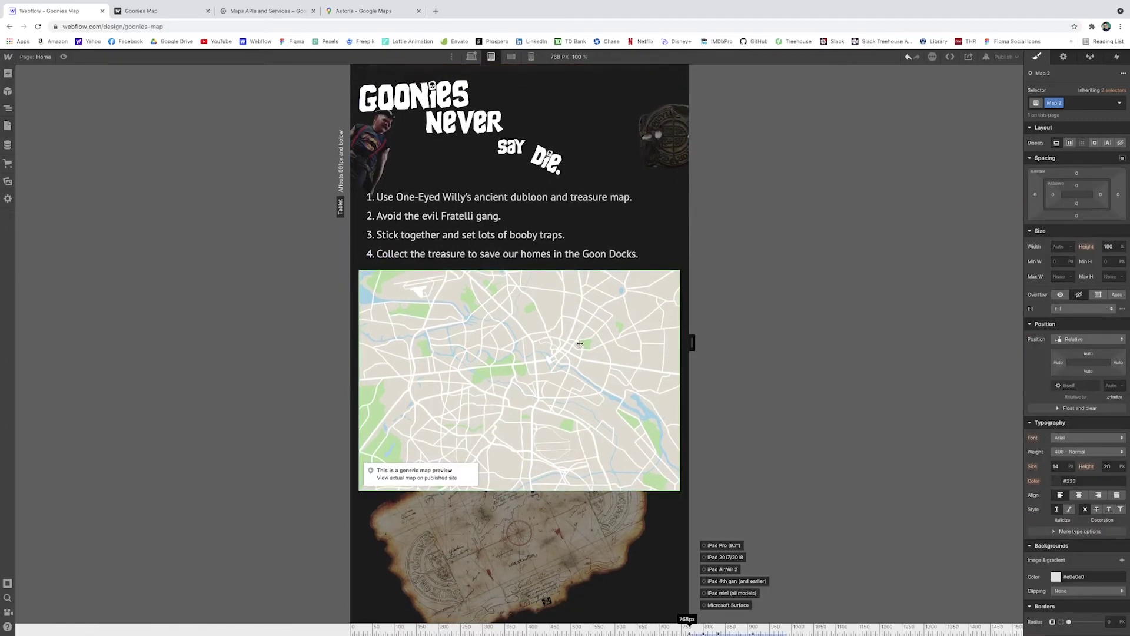
key(ctrl+shift+p)
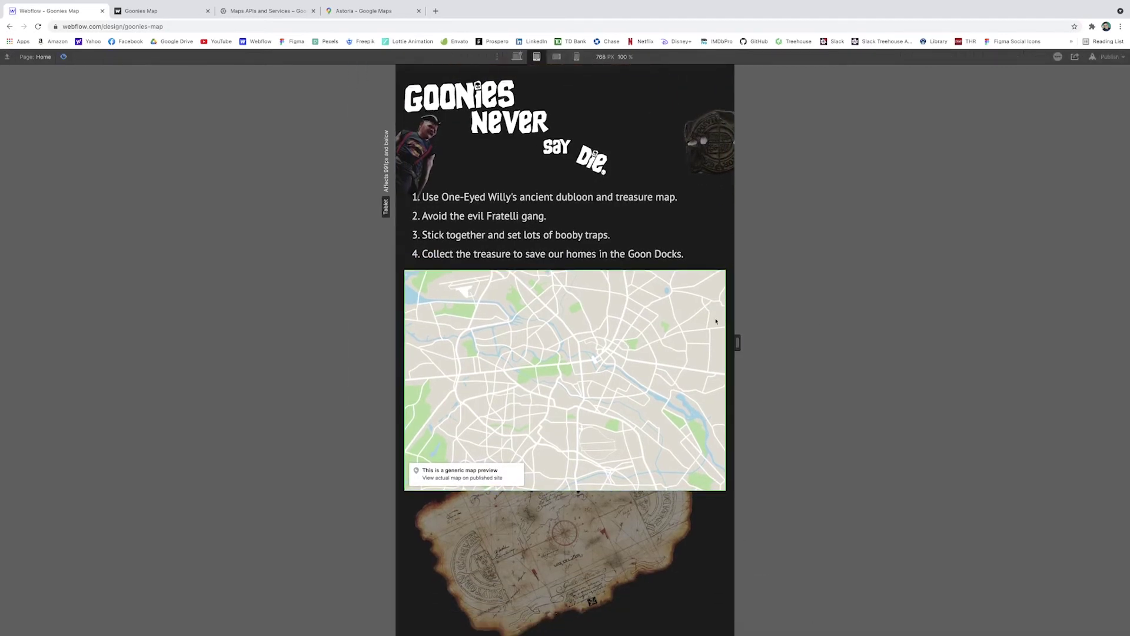
drag(738, 343, 944, 347)
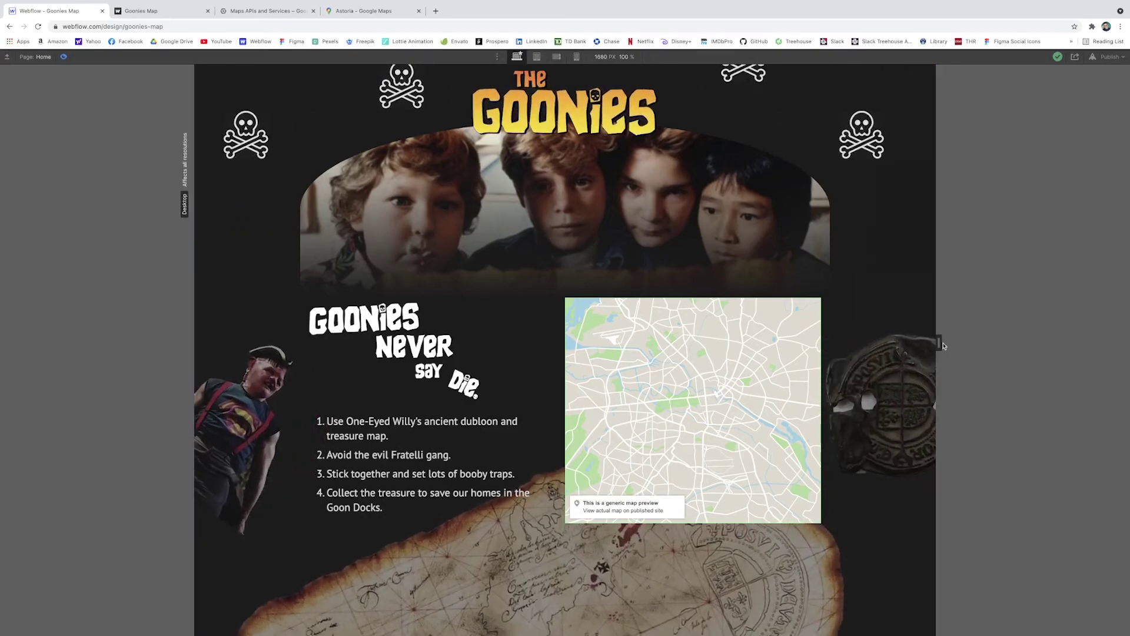